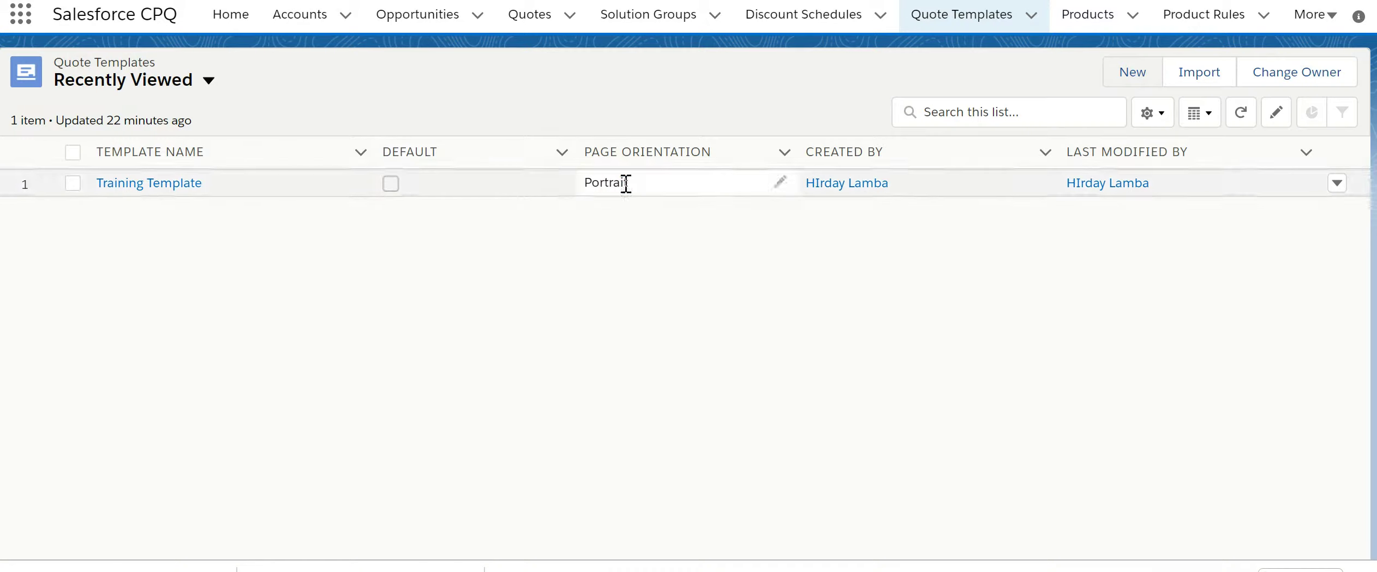
Step: Start a new quote template and name it December Template
click(1133, 77)
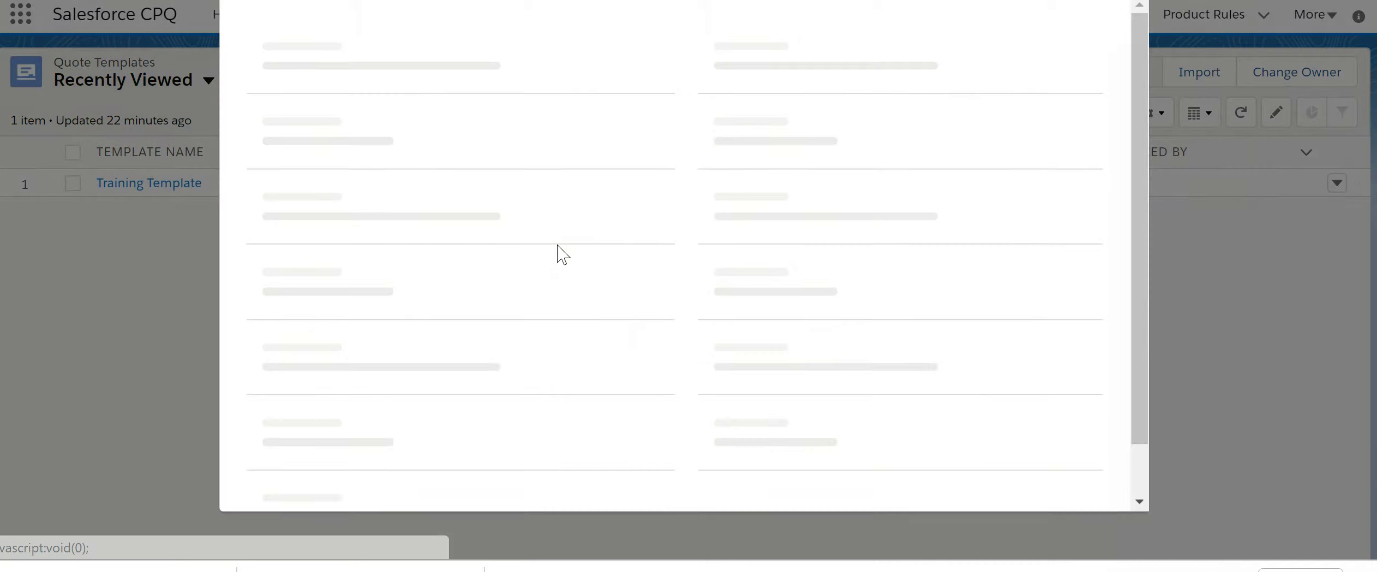
click(424, 150)
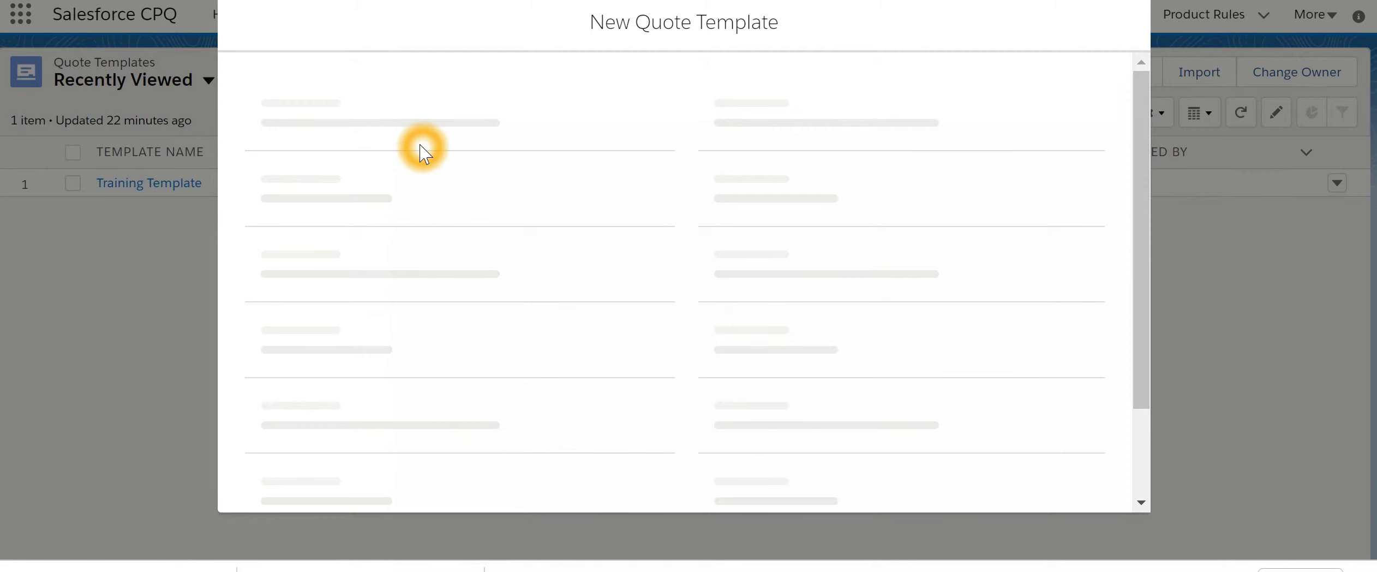
click(437, 143)
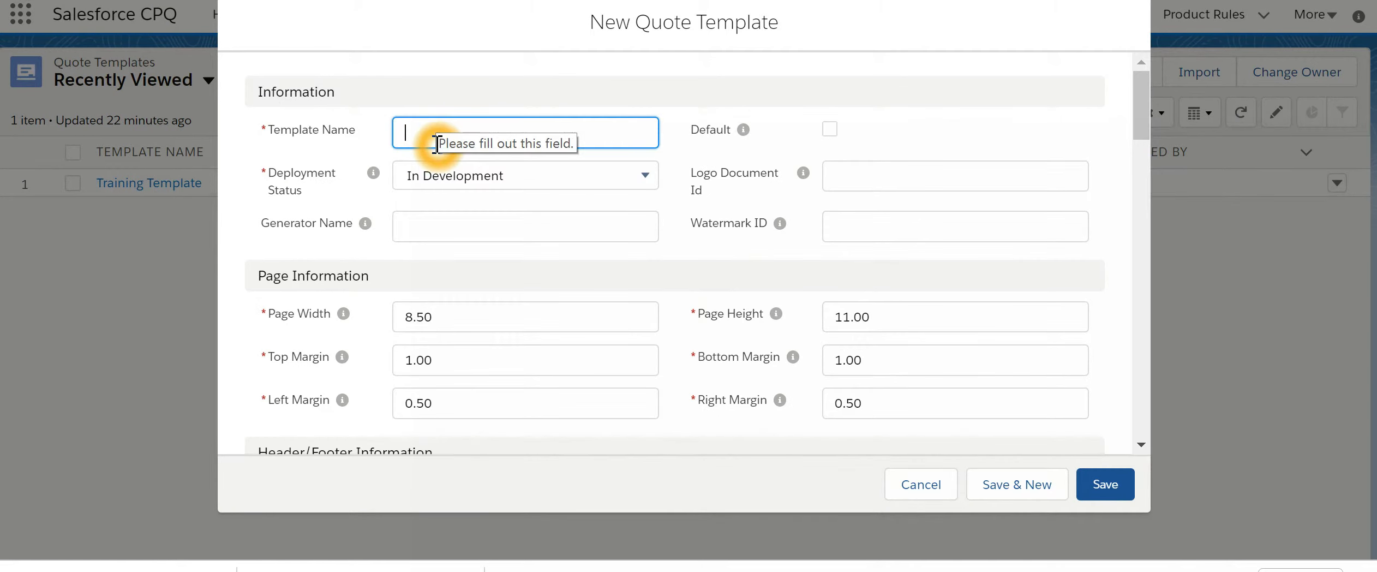
text(December Template)
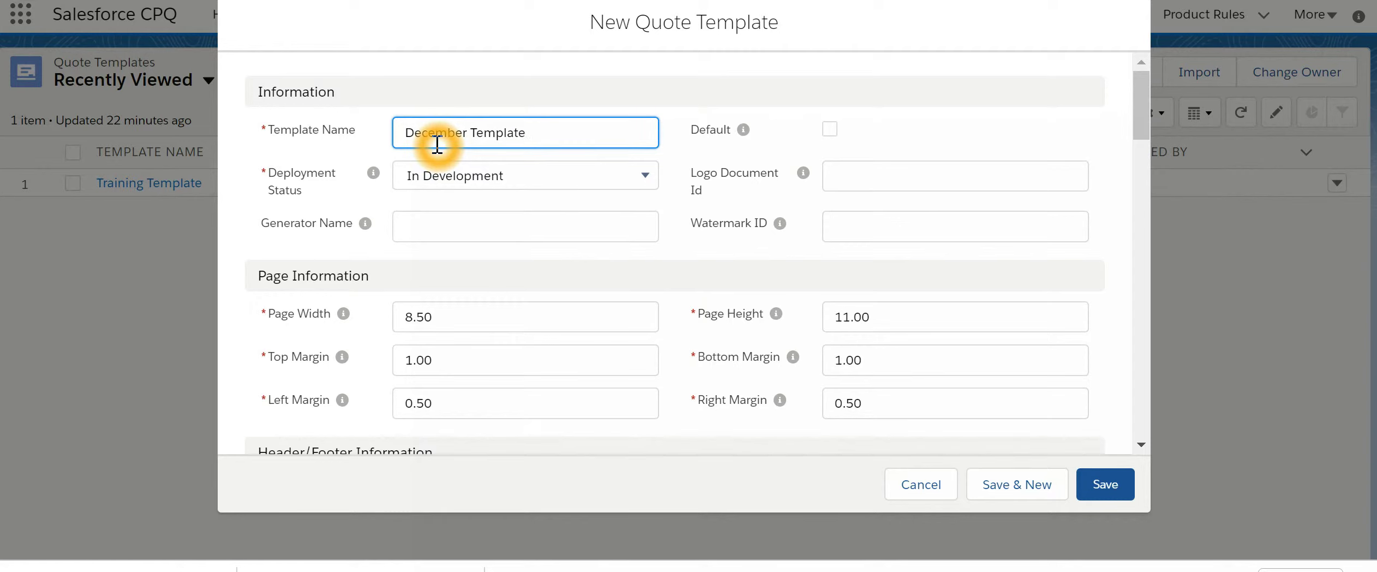
Step: Fill in the template's corporate information with company name My company, state IN and the company postal code
scroll(836, 249, down, 2)
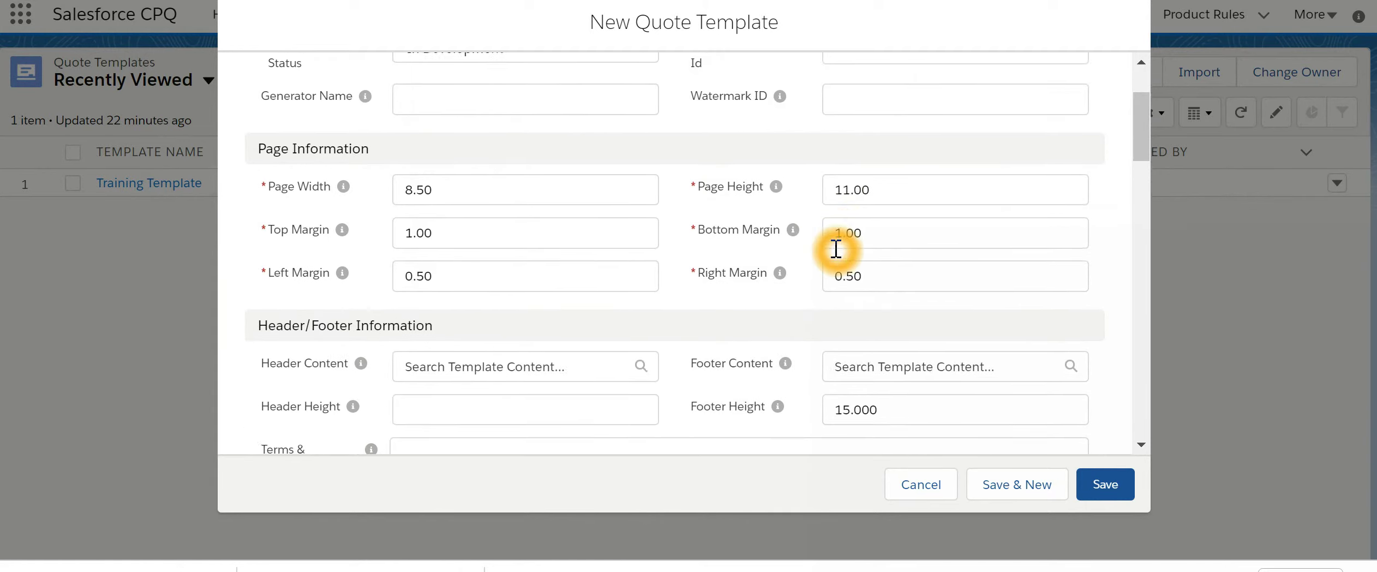
scroll(836, 248, down, 5)
scroll(836, 249, up, 2)
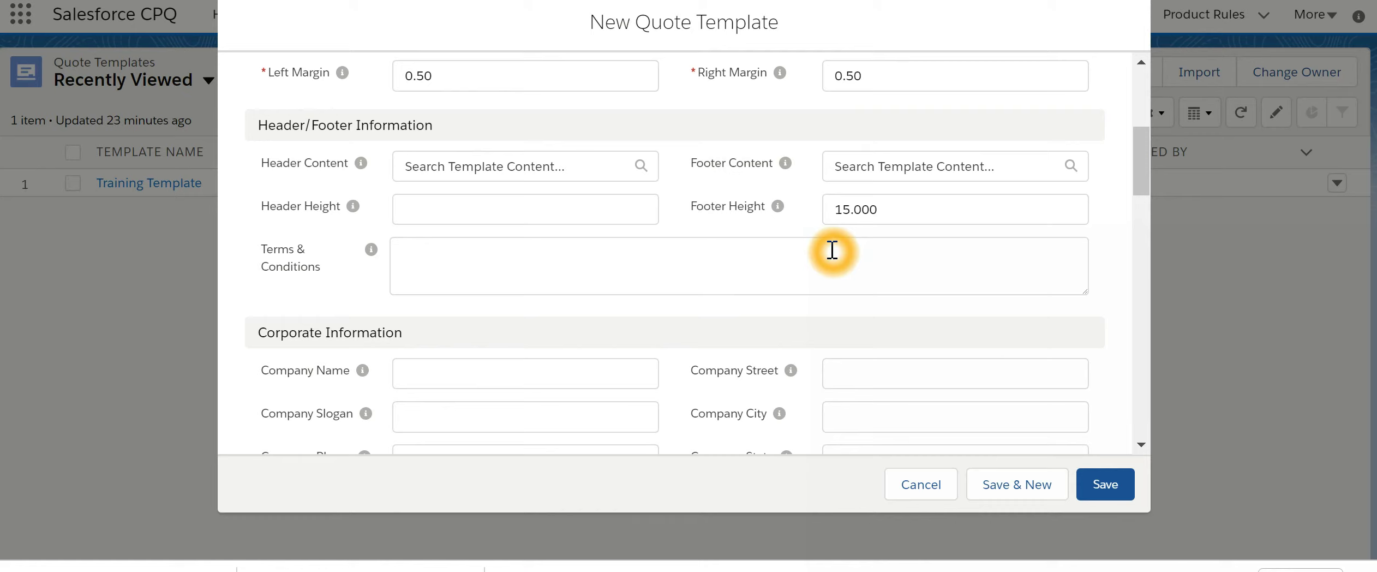
scroll(829, 252, up, 2)
scroll(829, 252, down, 7)
scroll(830, 252, up, 2)
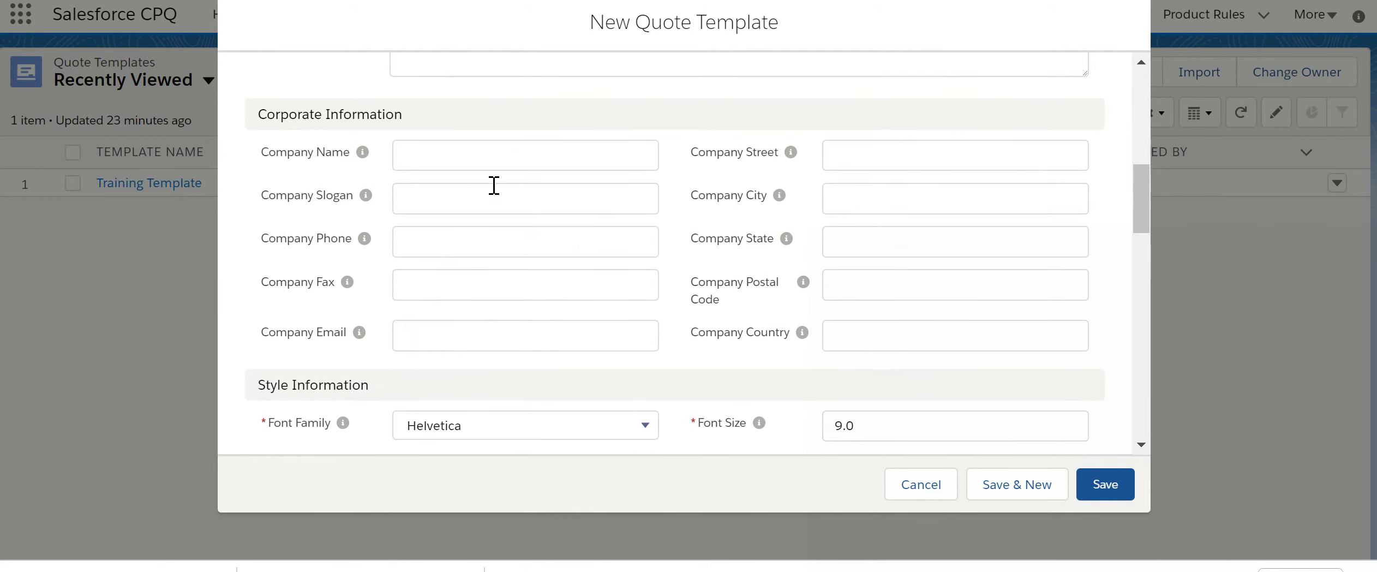
click(482, 160)
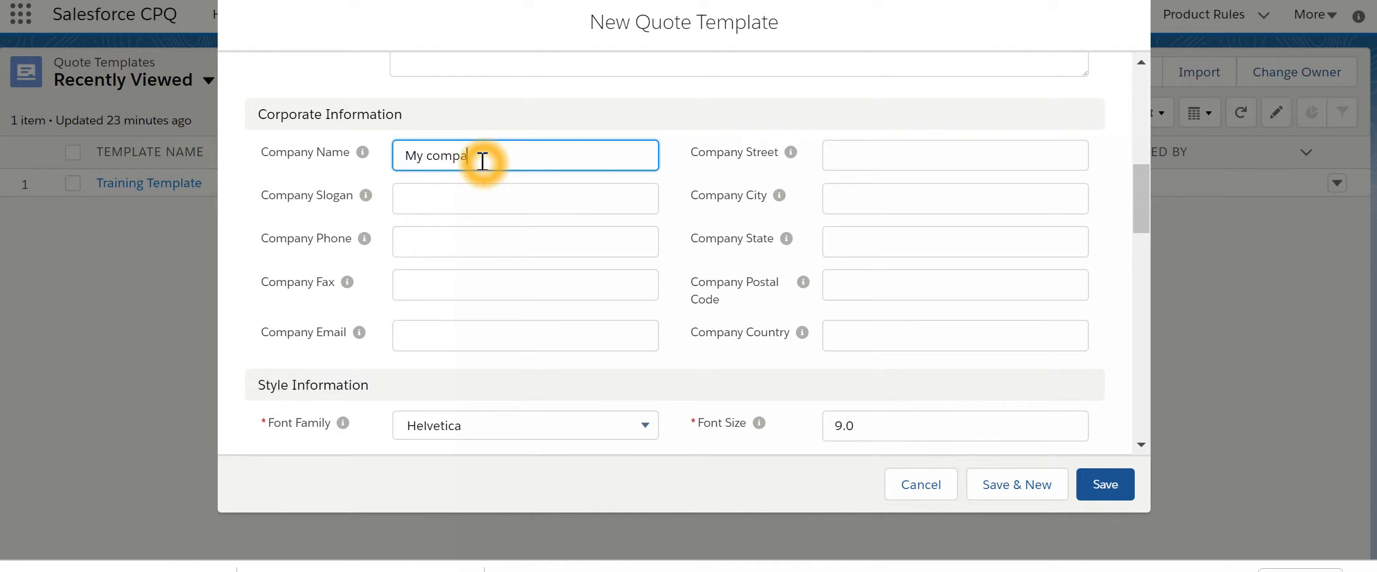
click(935, 230)
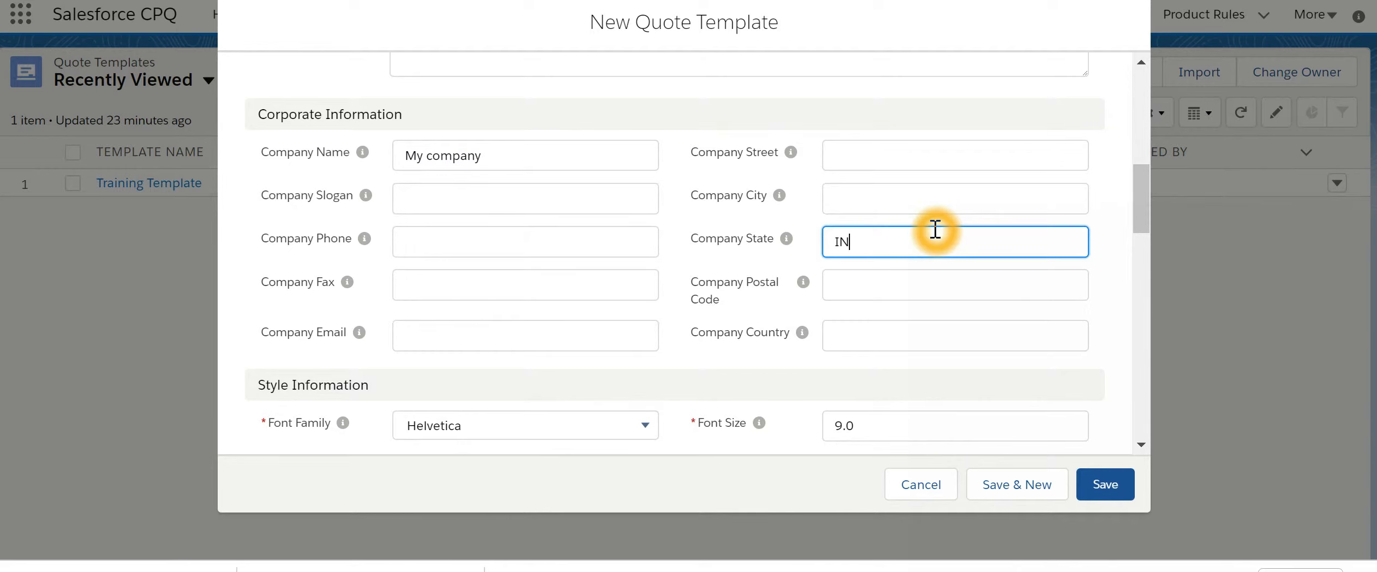
click(871, 287)
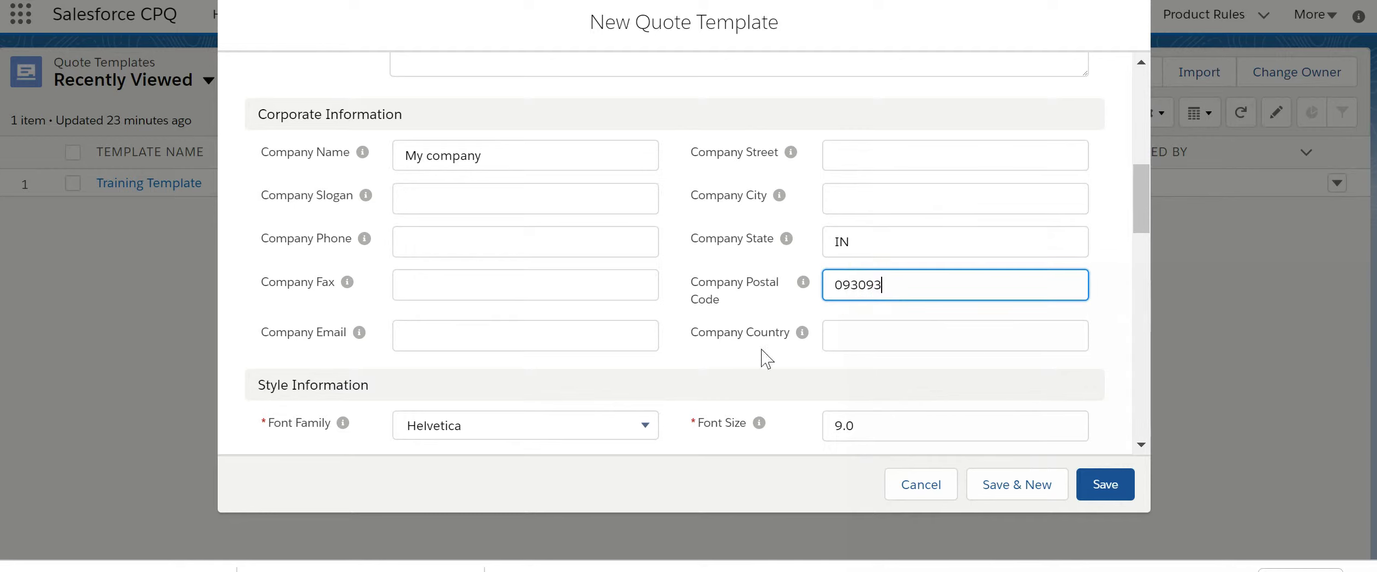
Step: Keep the remaining style and print options at their defaults and save the new quote template
scroll(637, 395, down, 5)
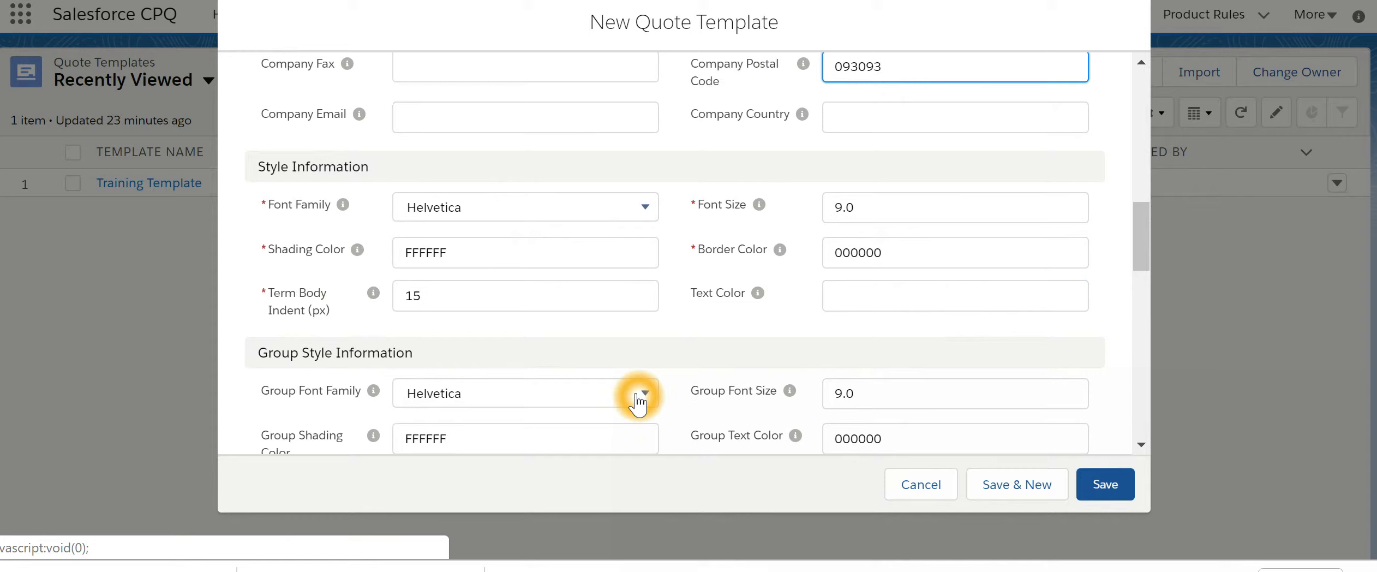
scroll(638, 392, down, 10)
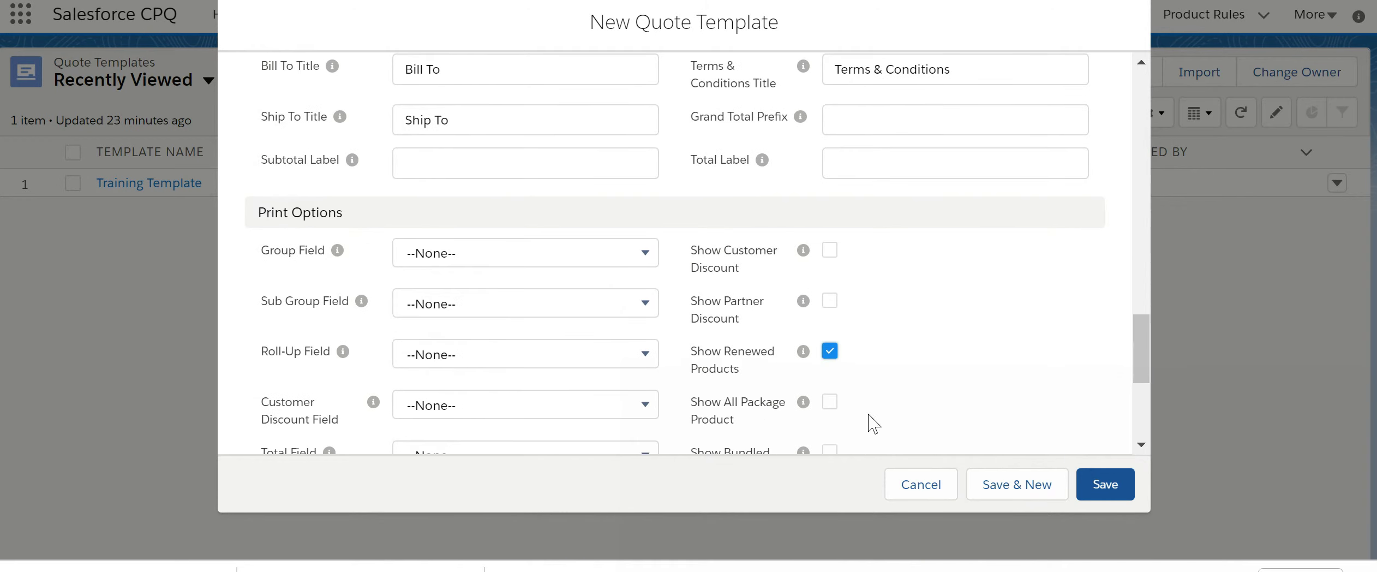
click(1108, 479)
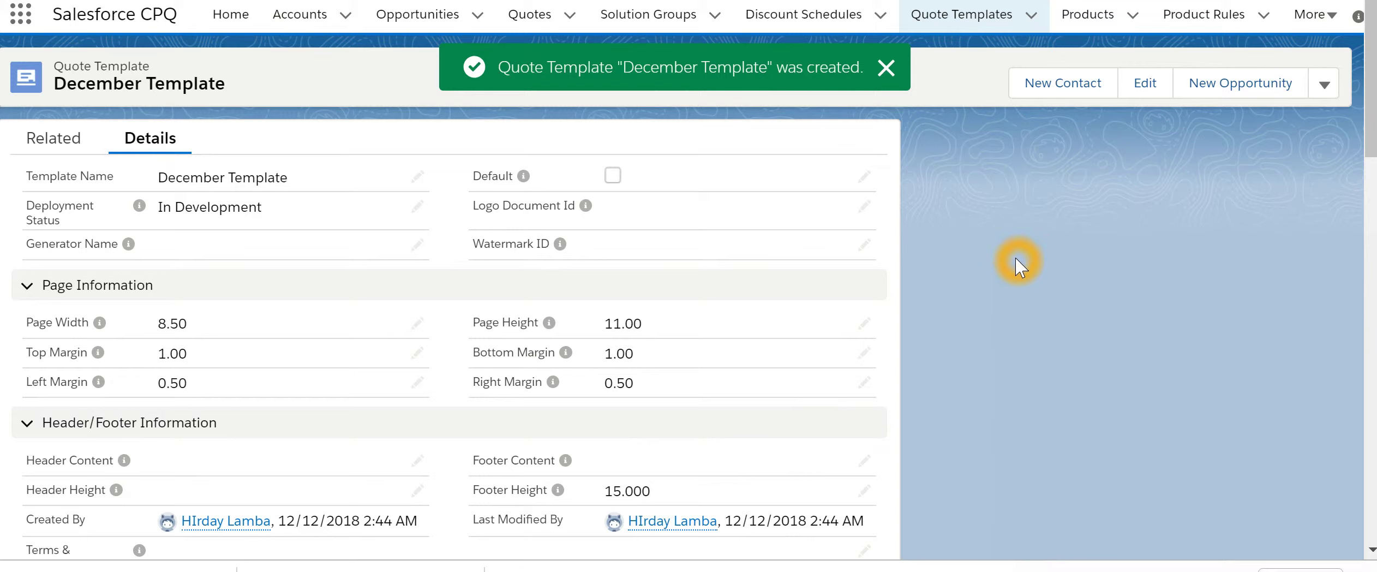
Step: Switch to Salesforce Classic and display the list of all tabs
click(1338, 2)
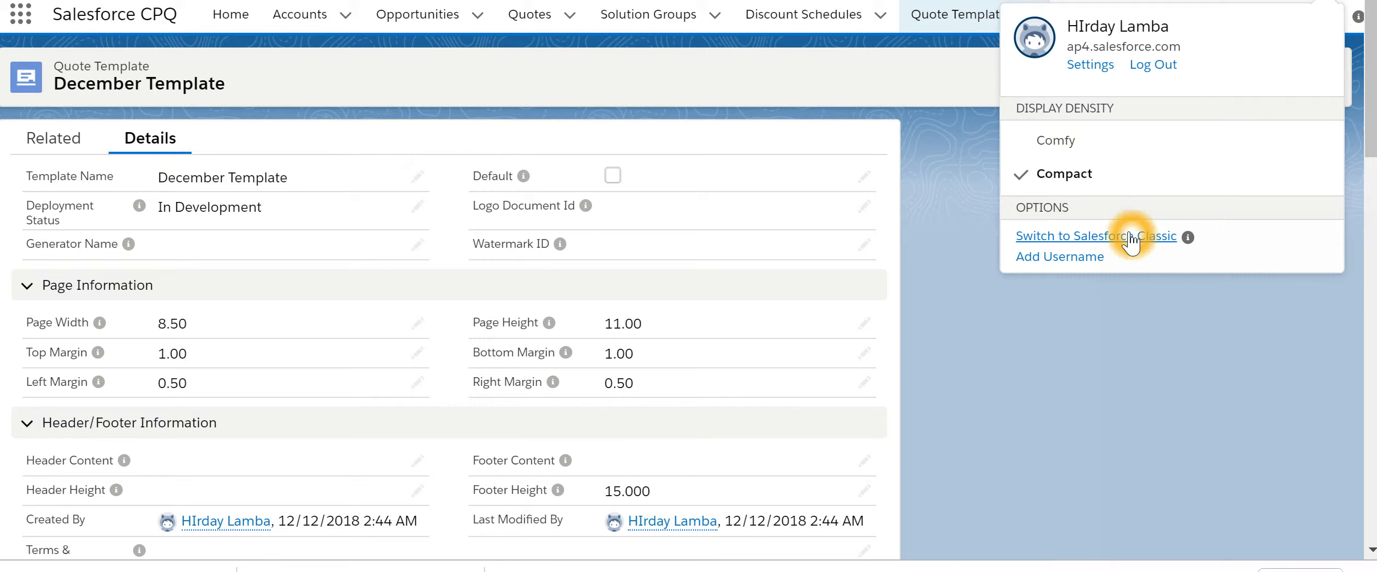
click(1138, 237)
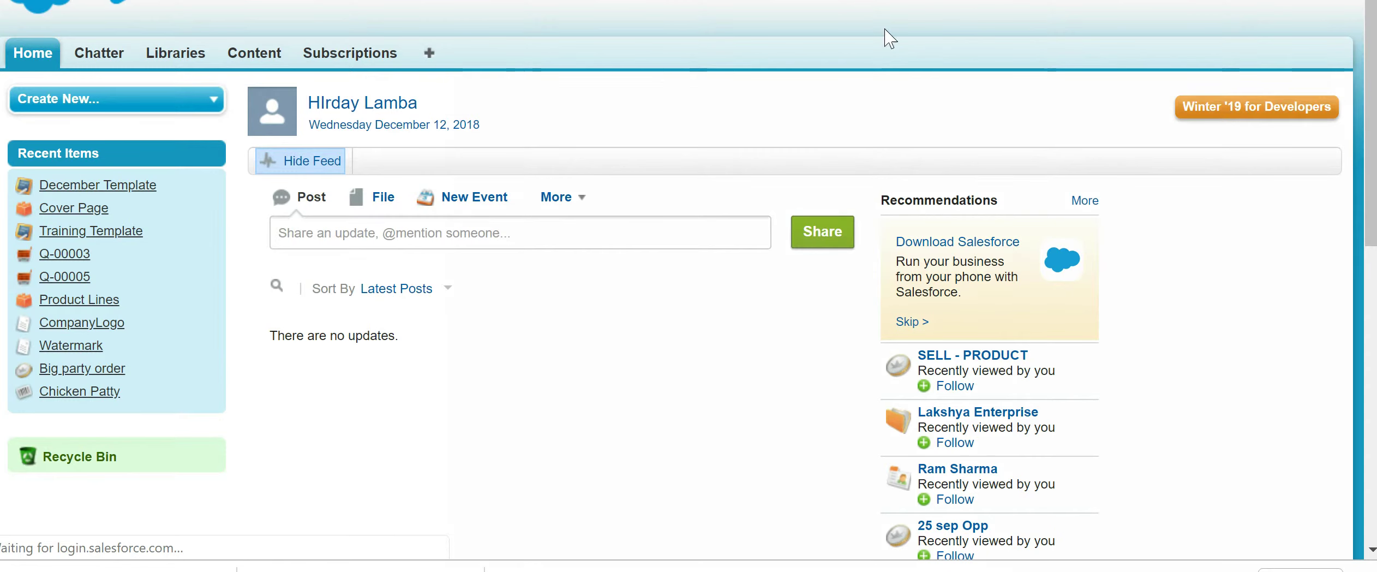
click(429, 53)
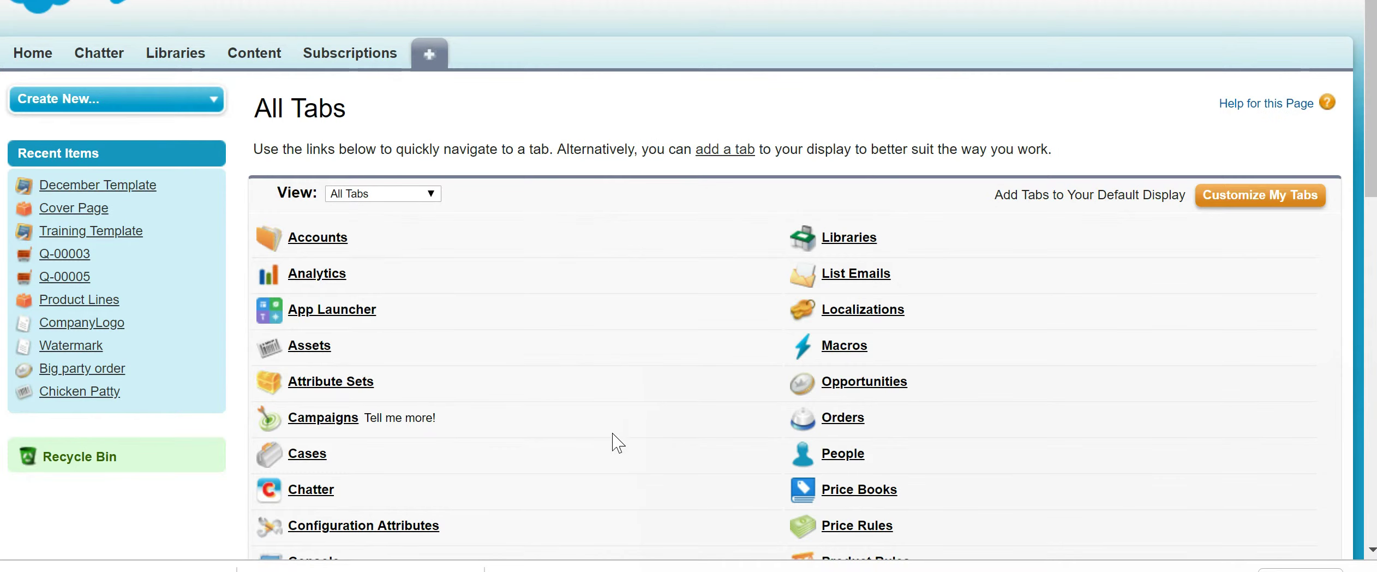
Step: Go to Documents and open the CompanyLogo document's detail page
scroll(614, 431, down, 3)
scroll(489, 418, down, 2)
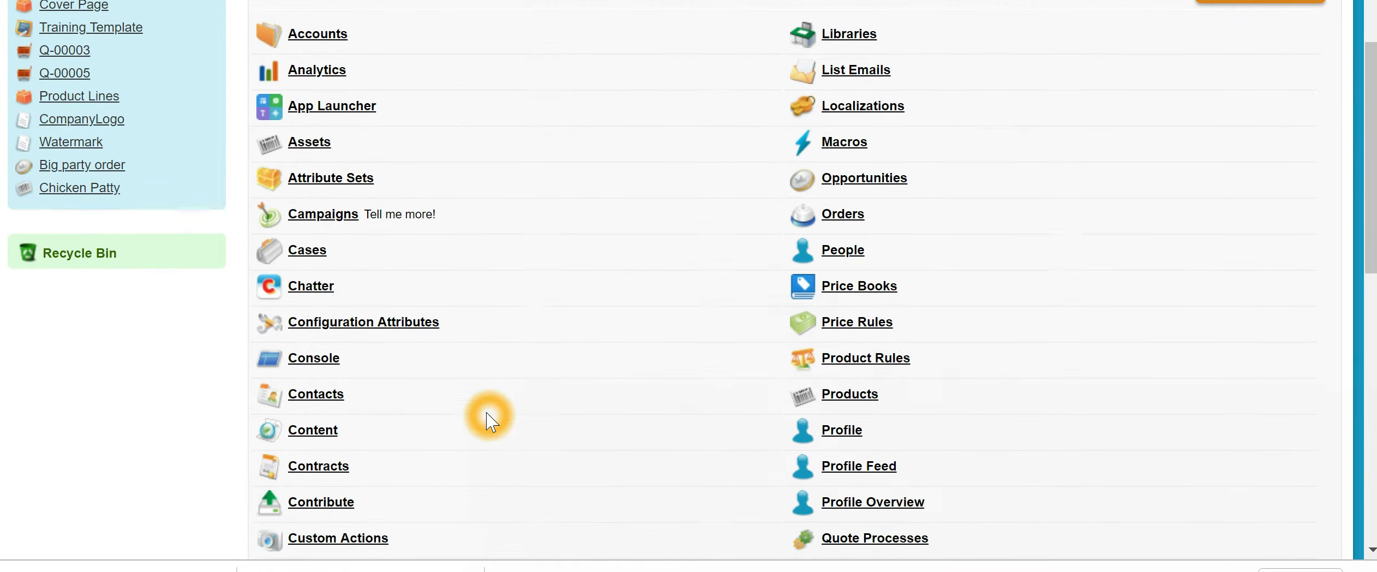
scroll(489, 420, down, 3)
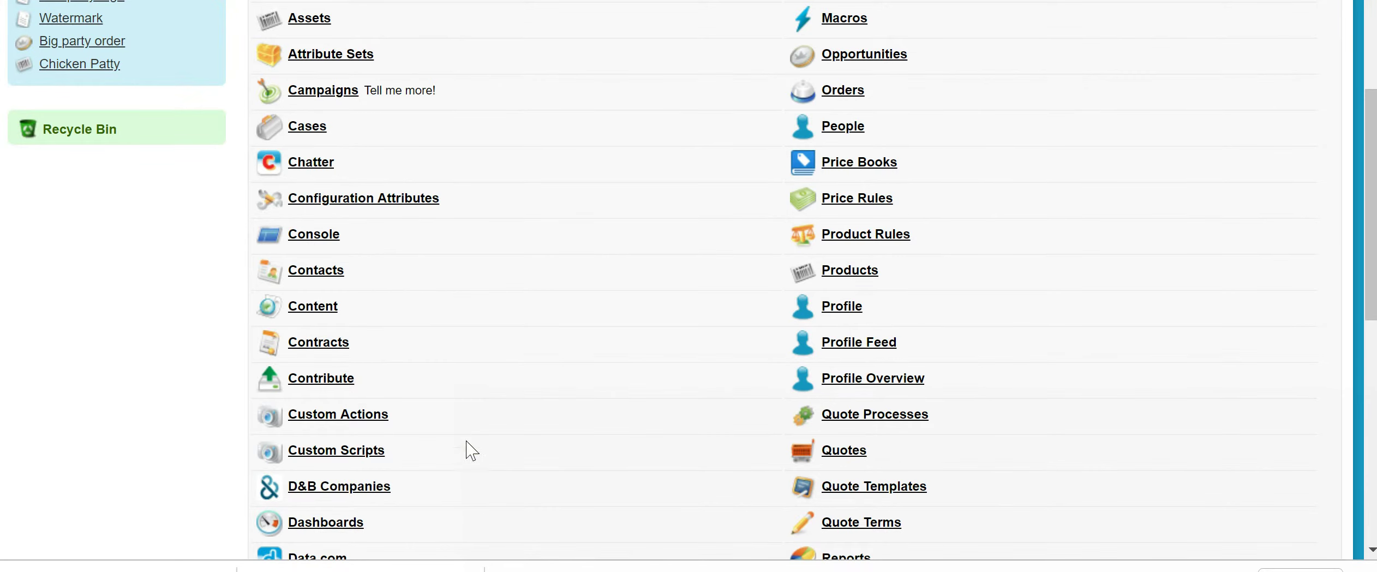
scroll(463, 448, down, 3)
scroll(436, 465, down, 2)
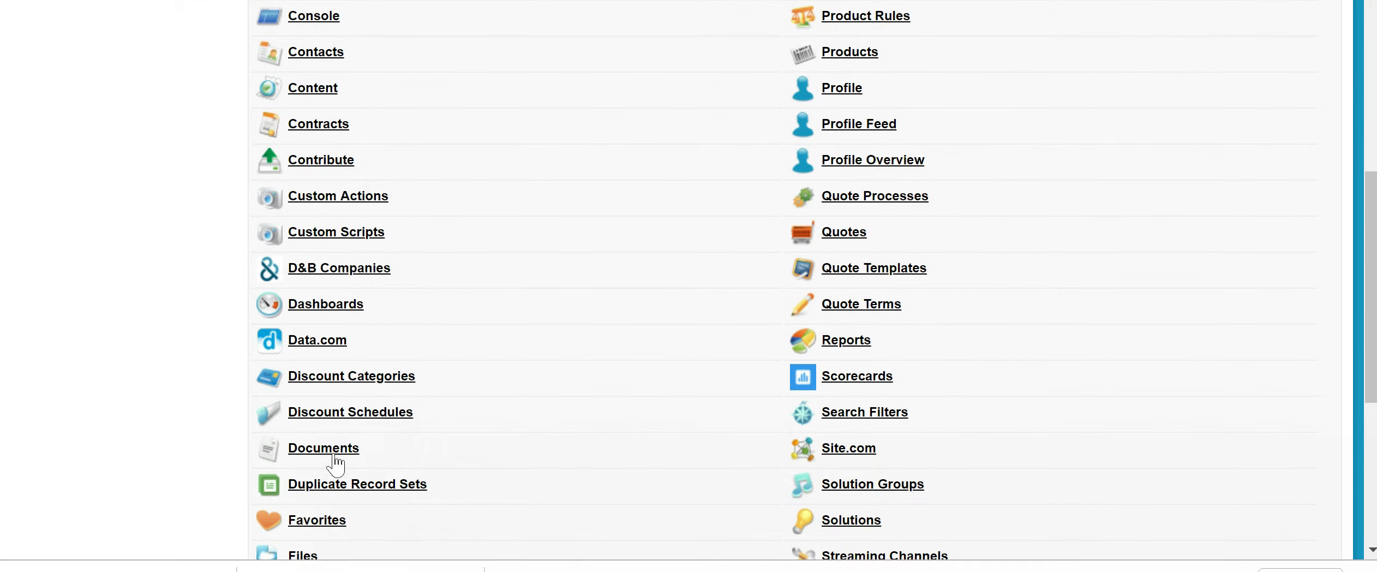
click(336, 451)
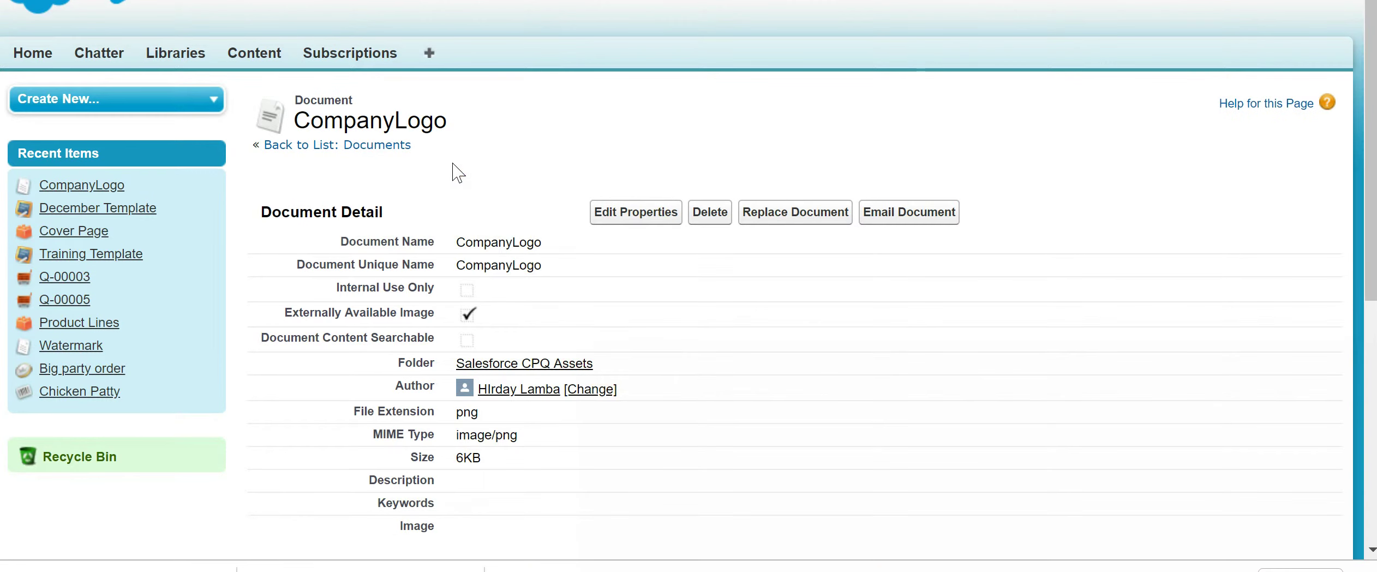
click(424, 172)
click(634, 389)
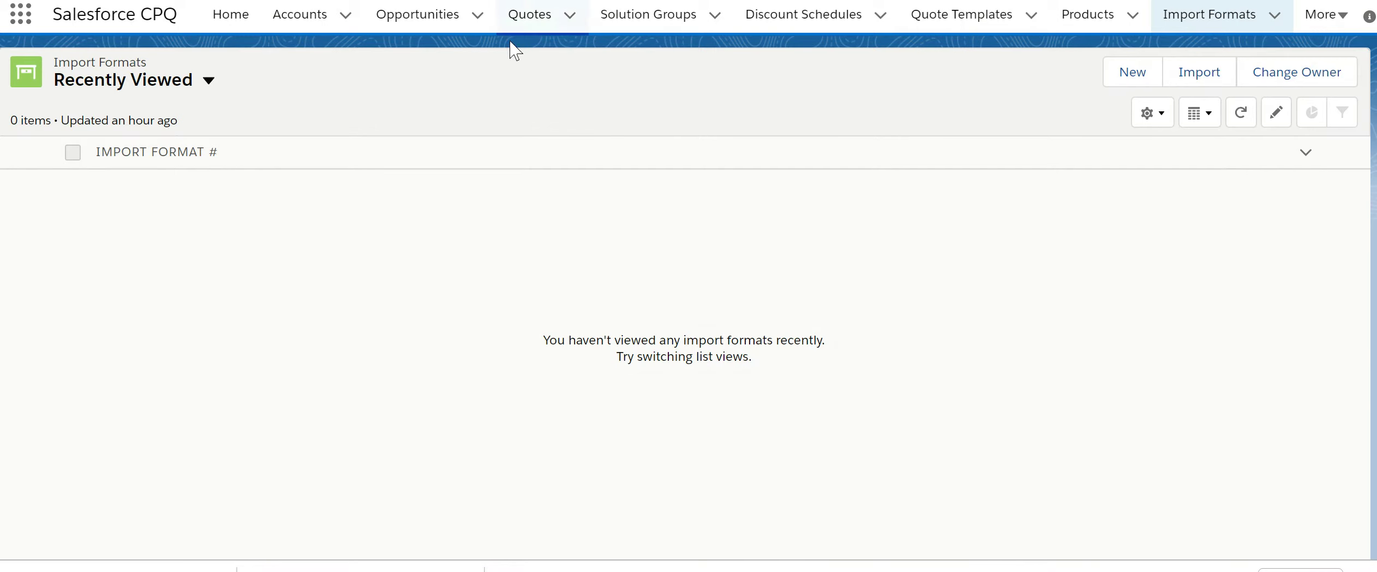
Step: Search the Lightning App Launcher for "temp", go to Quote Templates and open the December Template record
click(20, 15)
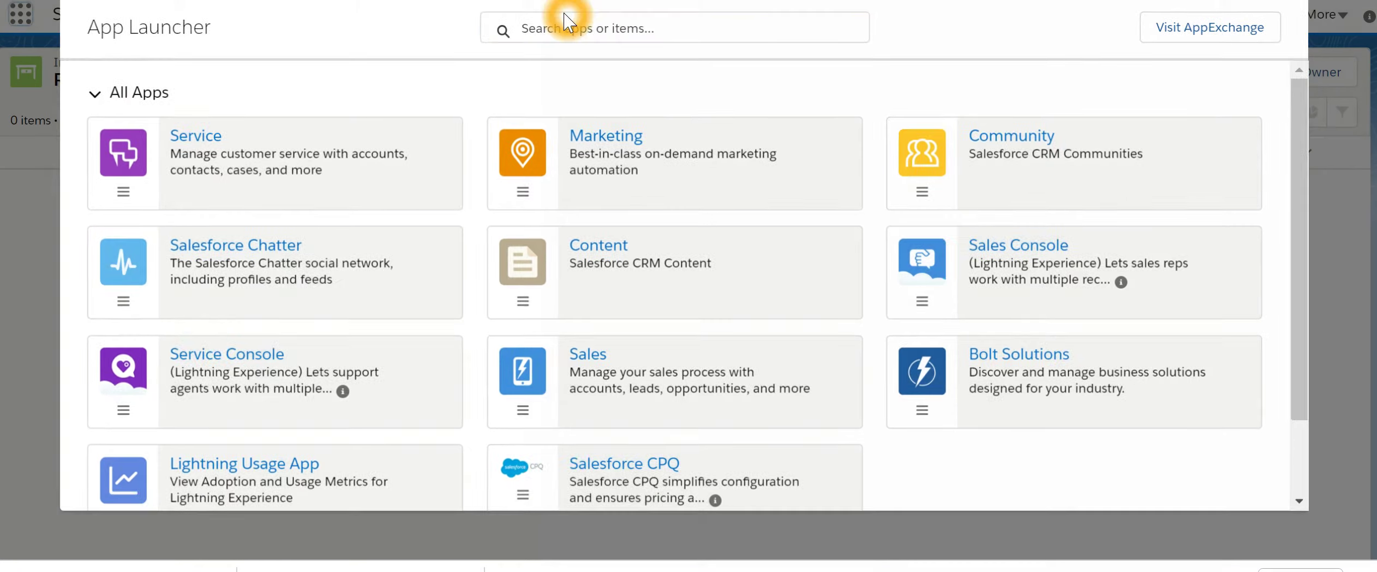
click(566, 22)
text(temp)
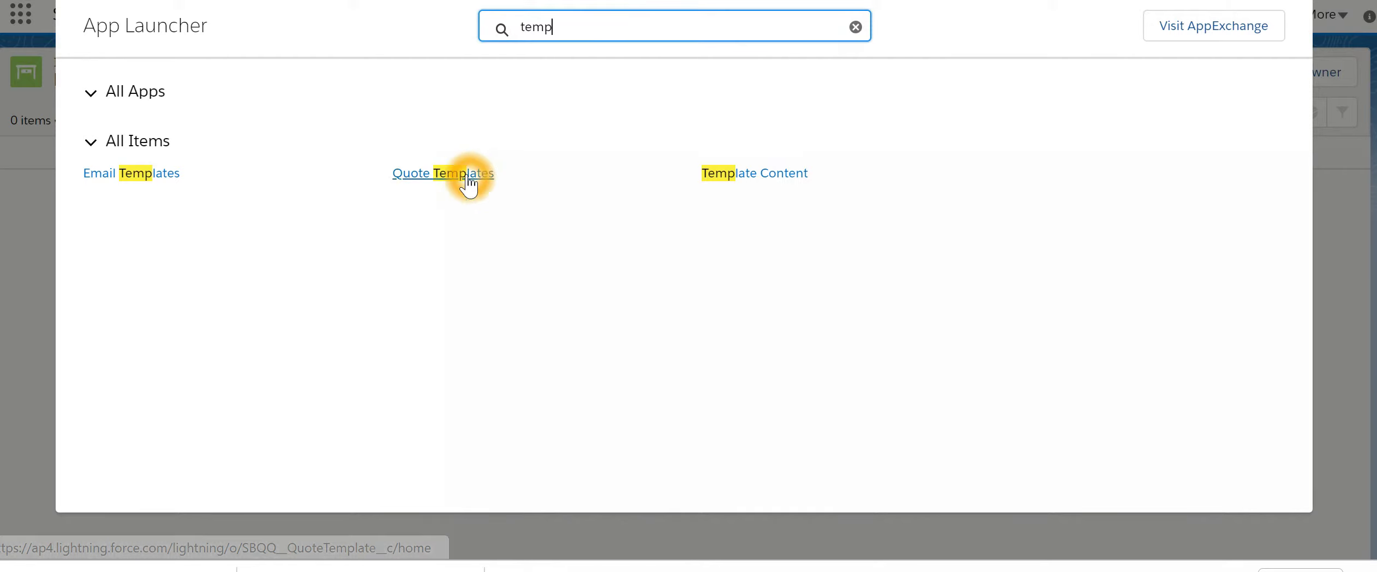
click(468, 185)
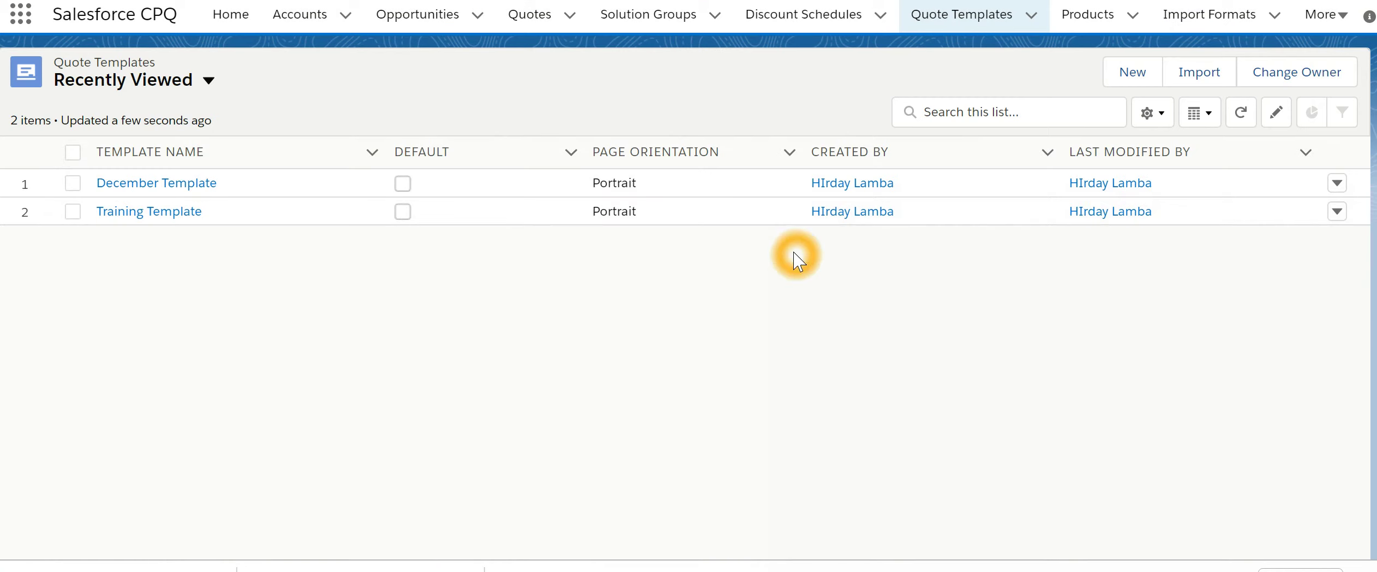
click(164, 184)
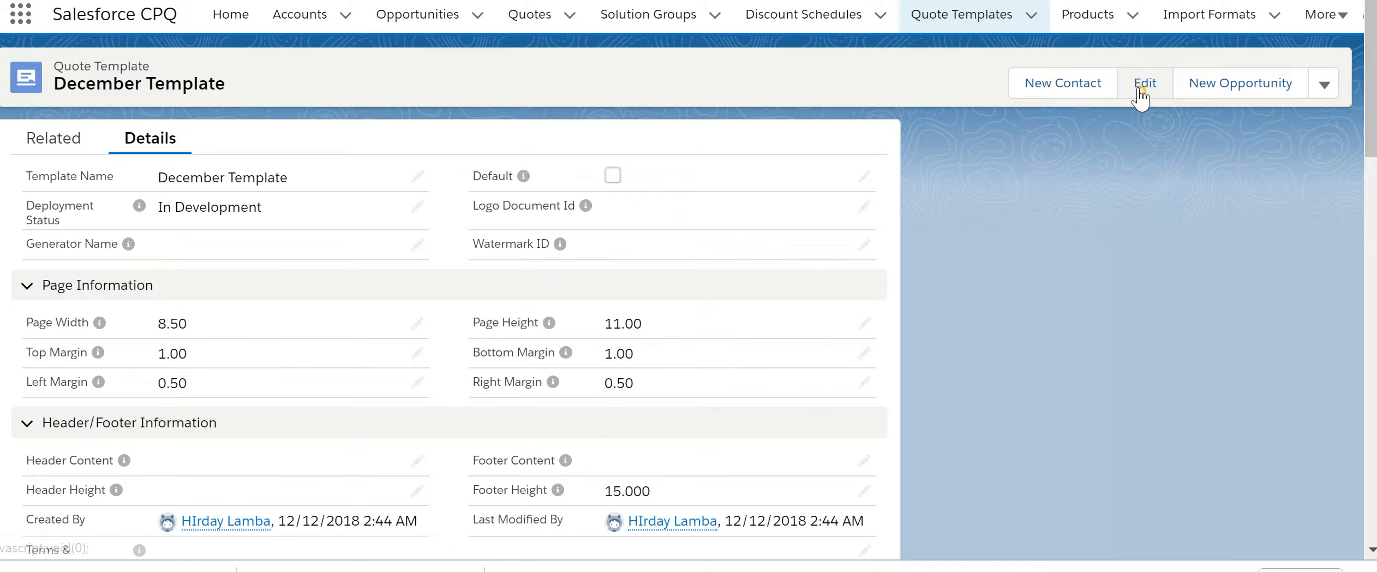
Step: Edit December Template, set its Logo Document Id to 0156F00000GWuHn and save the record
click(1142, 87)
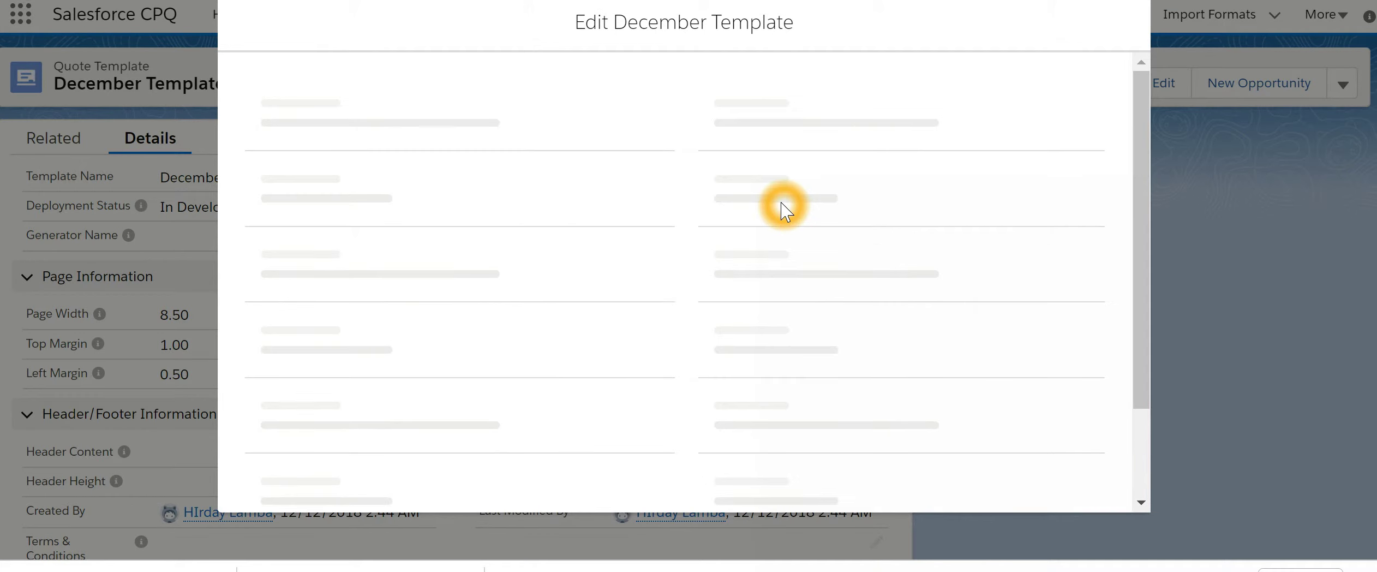
click(904, 143)
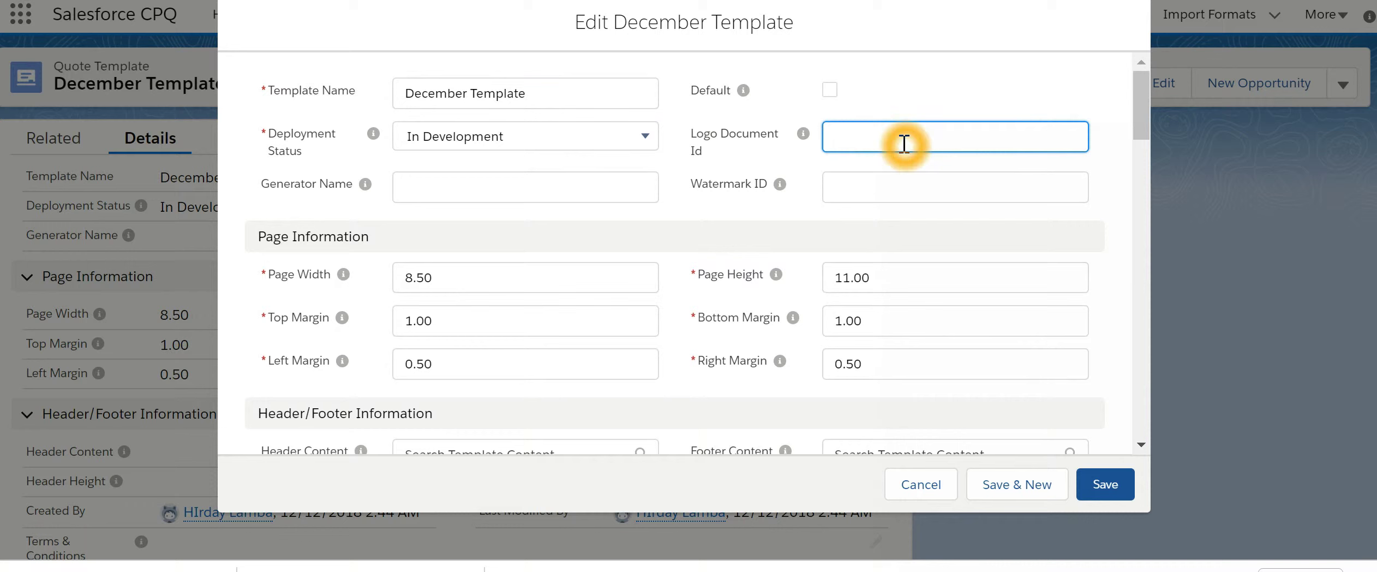
text(0156F00000GWuHn)
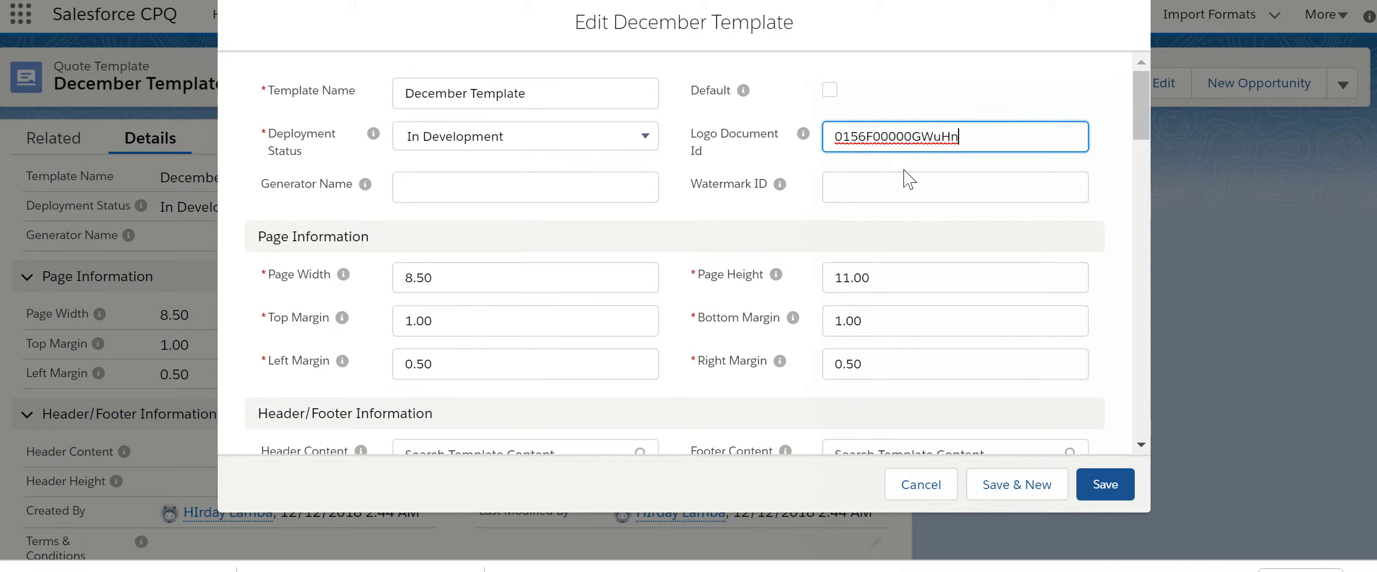
click(919, 199)
click(865, 198)
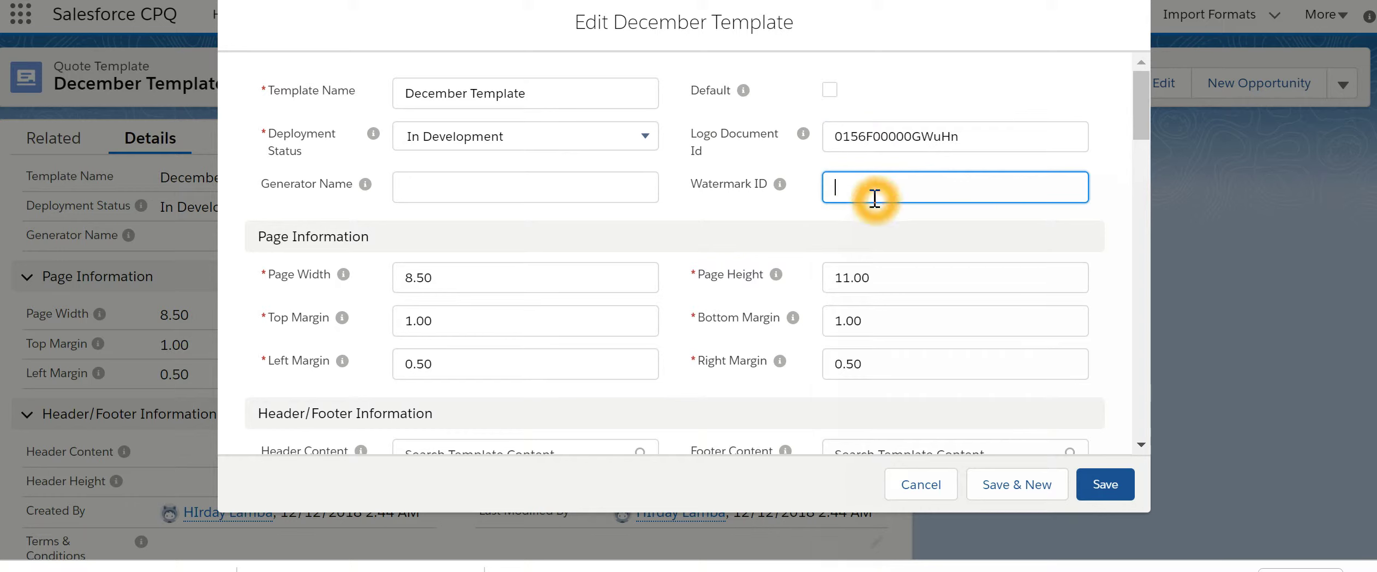
click(846, 194)
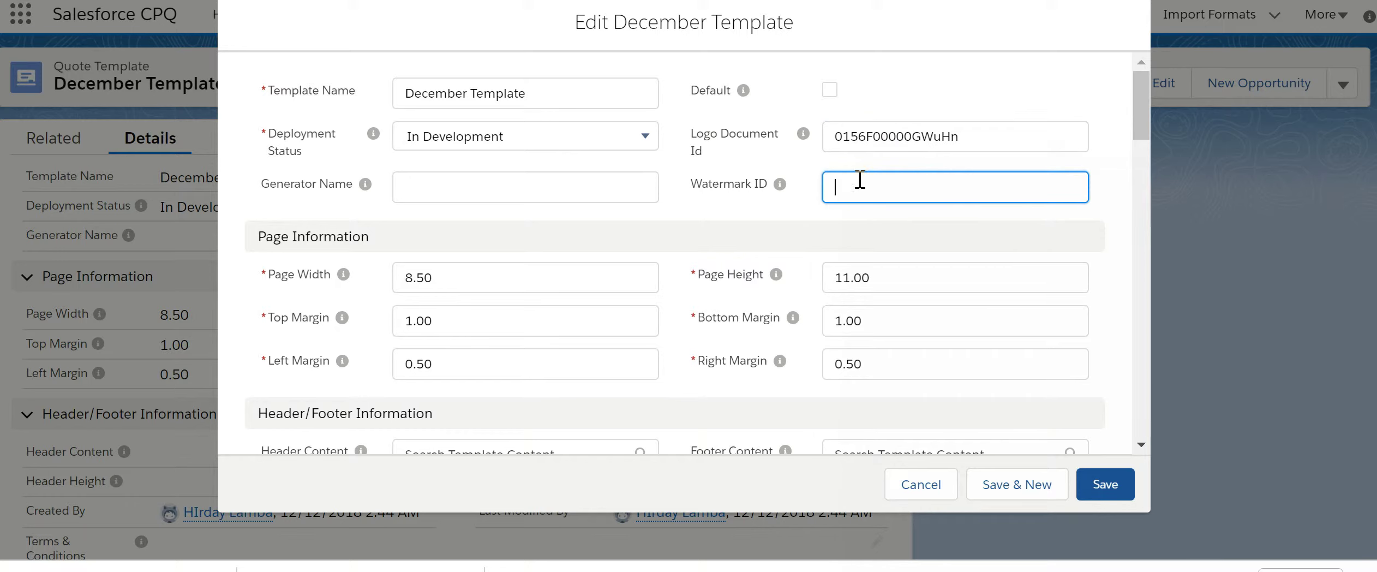
click(842, 188)
click(1108, 484)
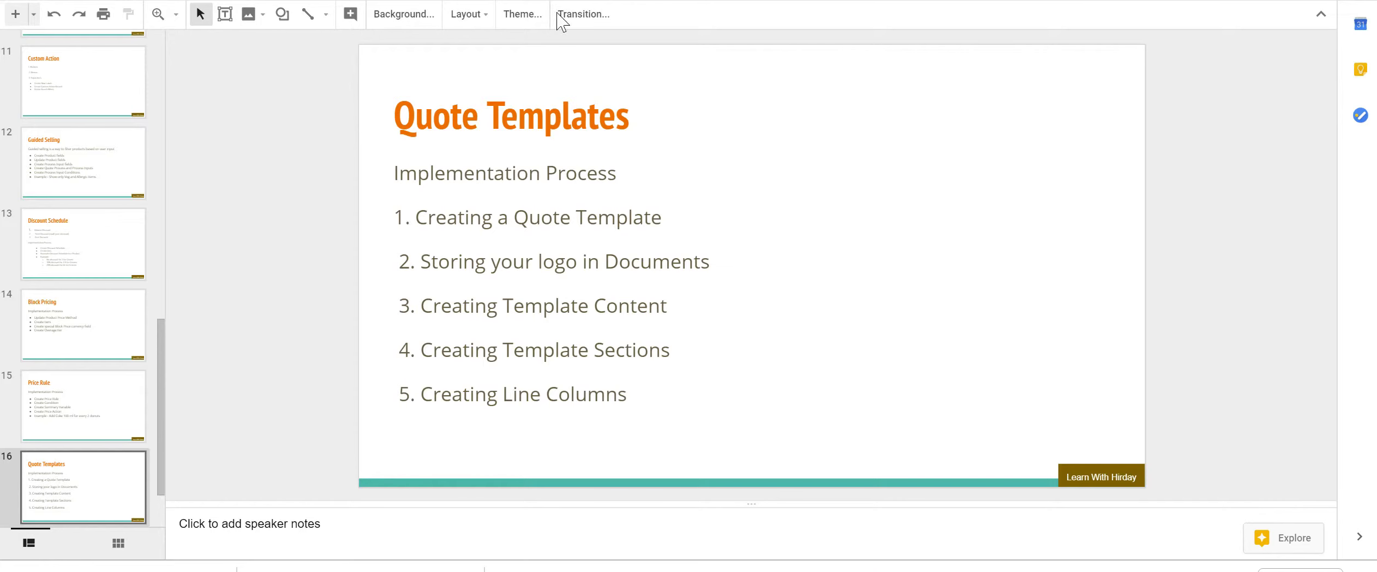
click(549, 221)
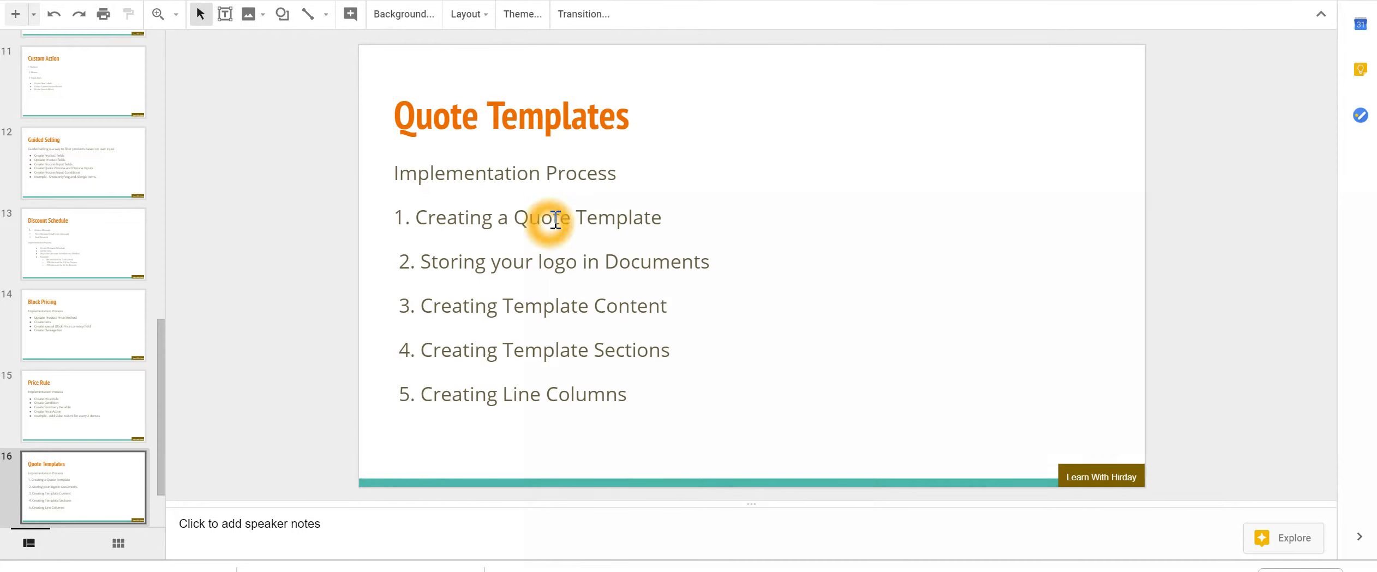
click(507, 231)
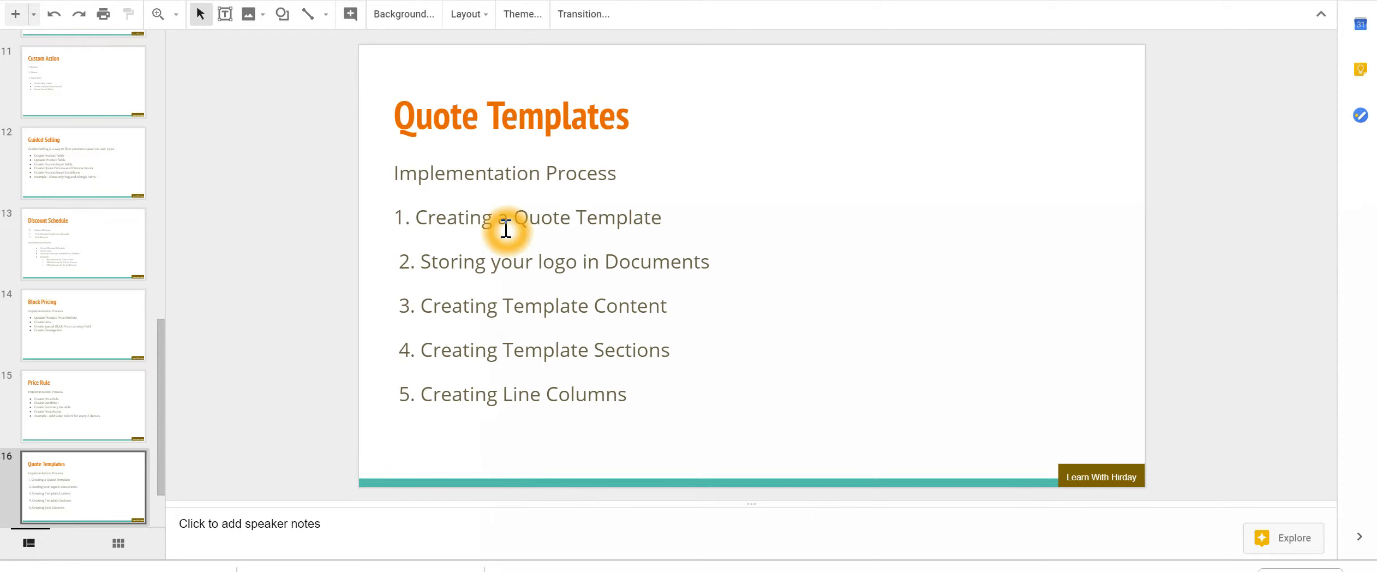
click(617, 267)
click(673, 313)
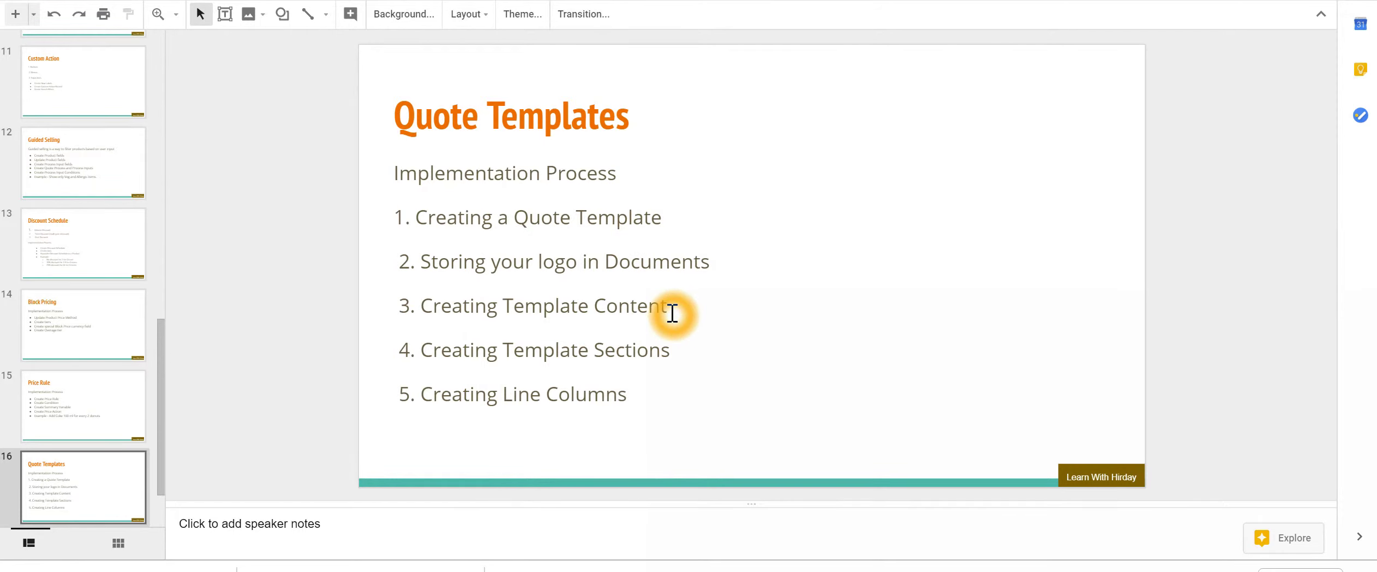
click(669, 304)
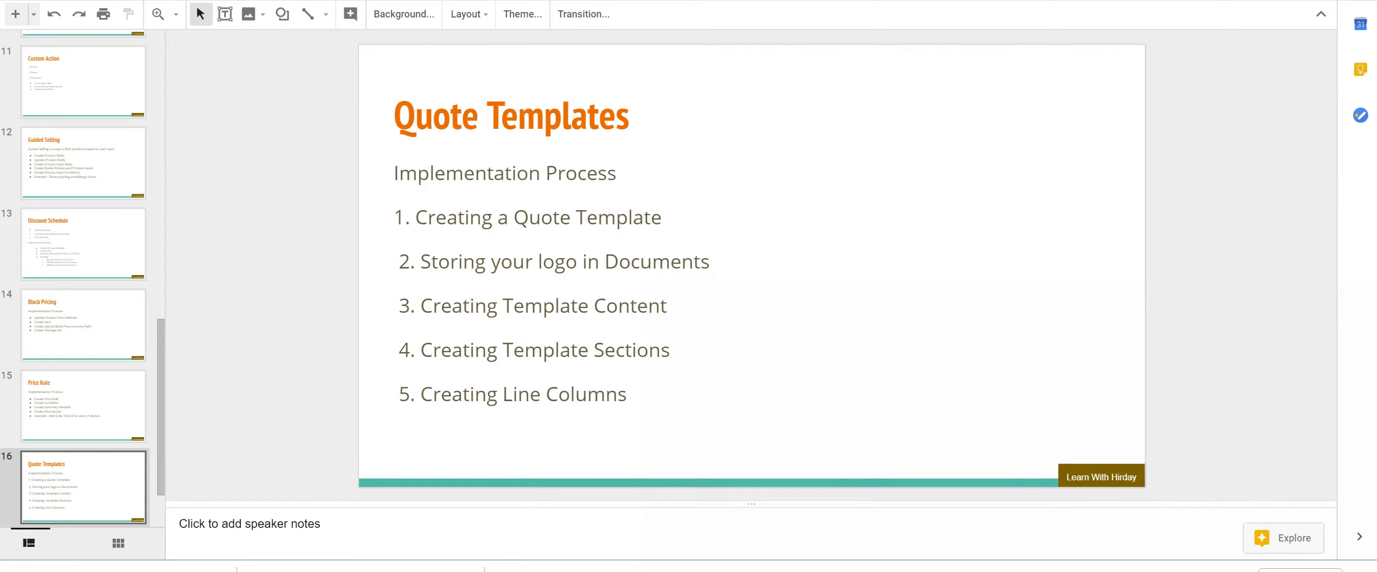
Step: Switch from the slides to the Salesforce browser tab and launch the Salesforce CPQ app
click(387, 8)
key(ctrl+Tab)
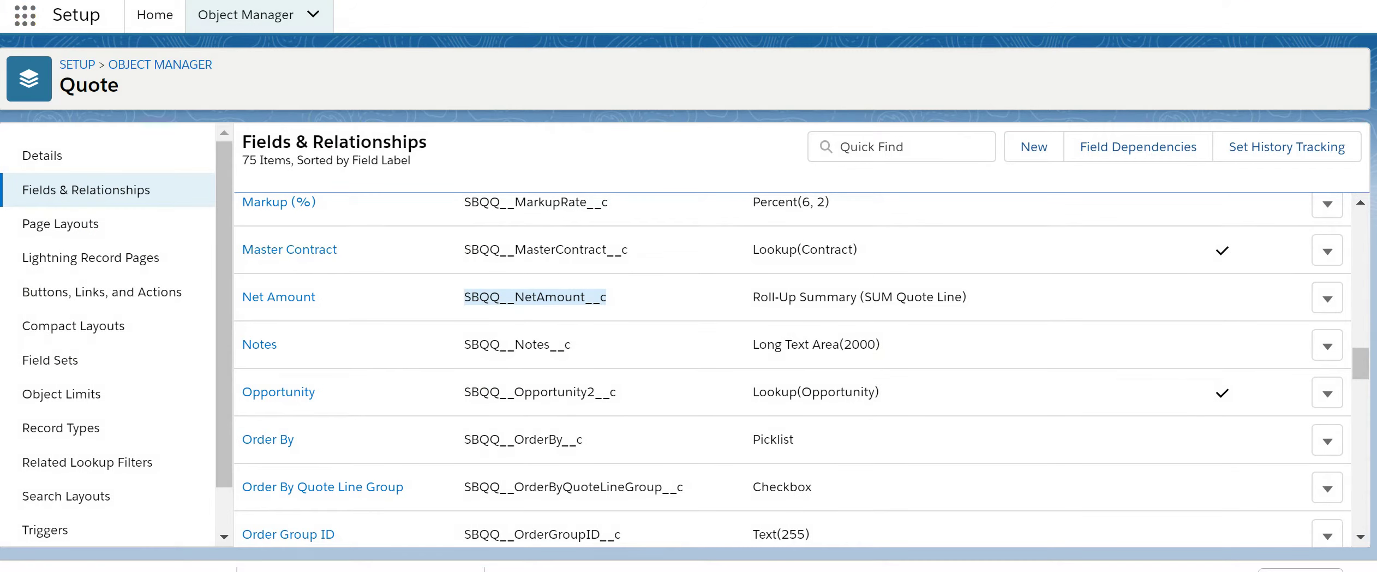
click(23, 16)
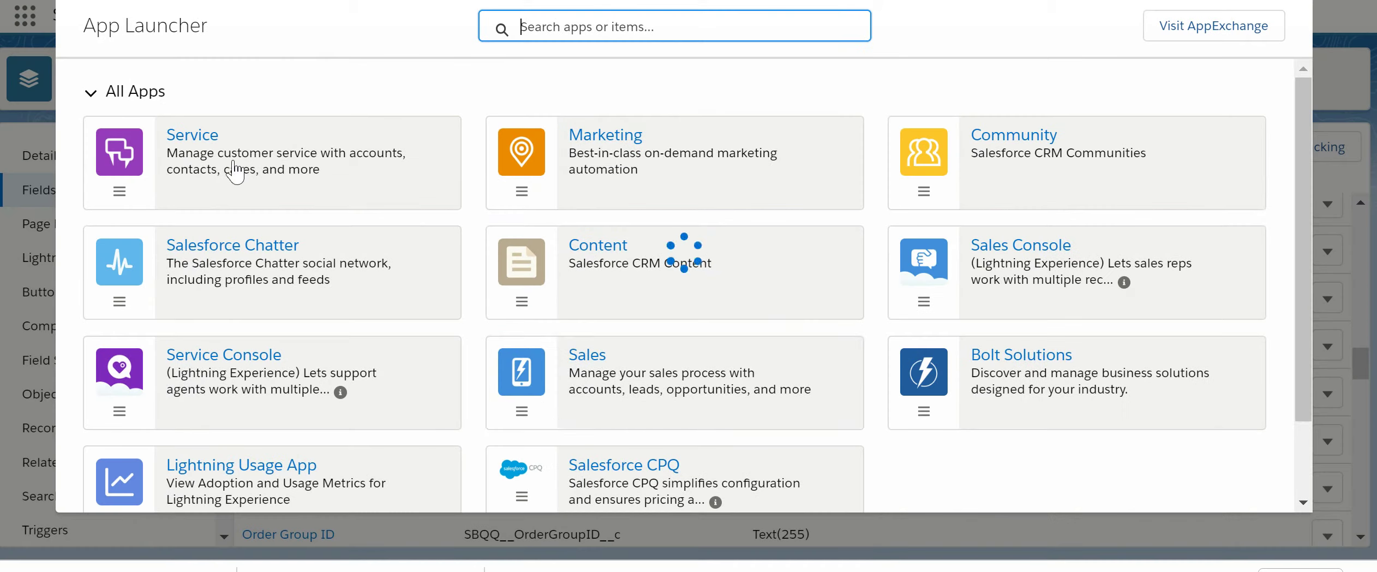
click(617, 466)
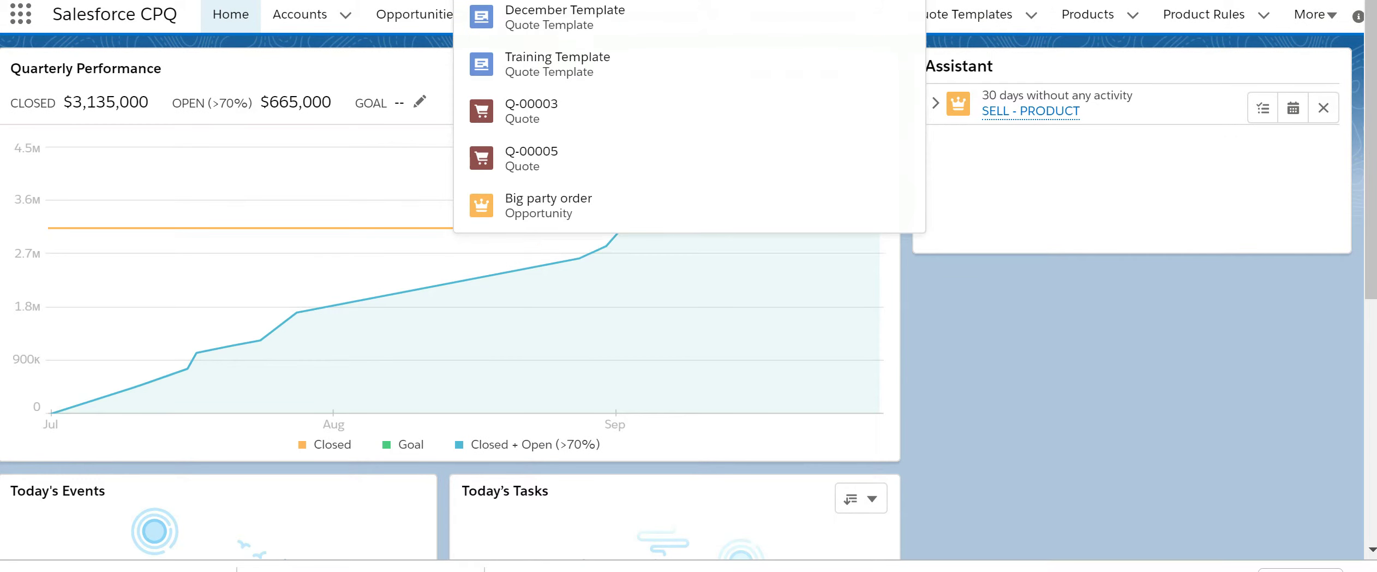
Step: Search the App Launcher for "conte" and go to the Template Content list
text(con)
click(21, 15)
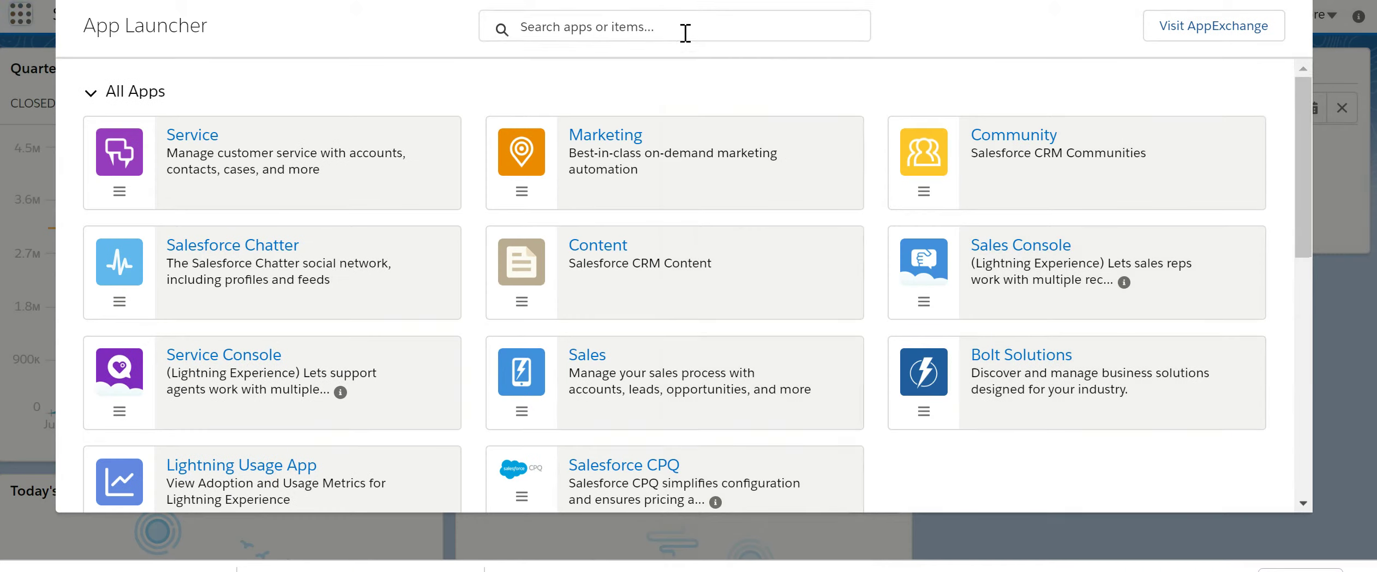
click(685, 33)
text(conte)
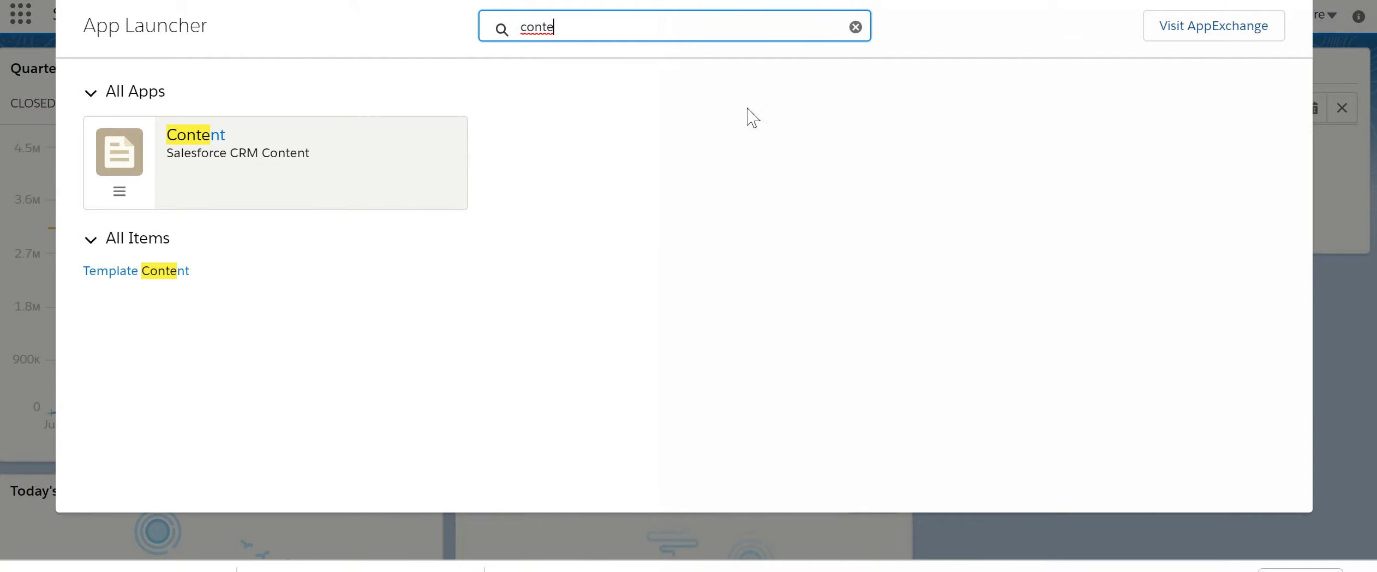
click(126, 270)
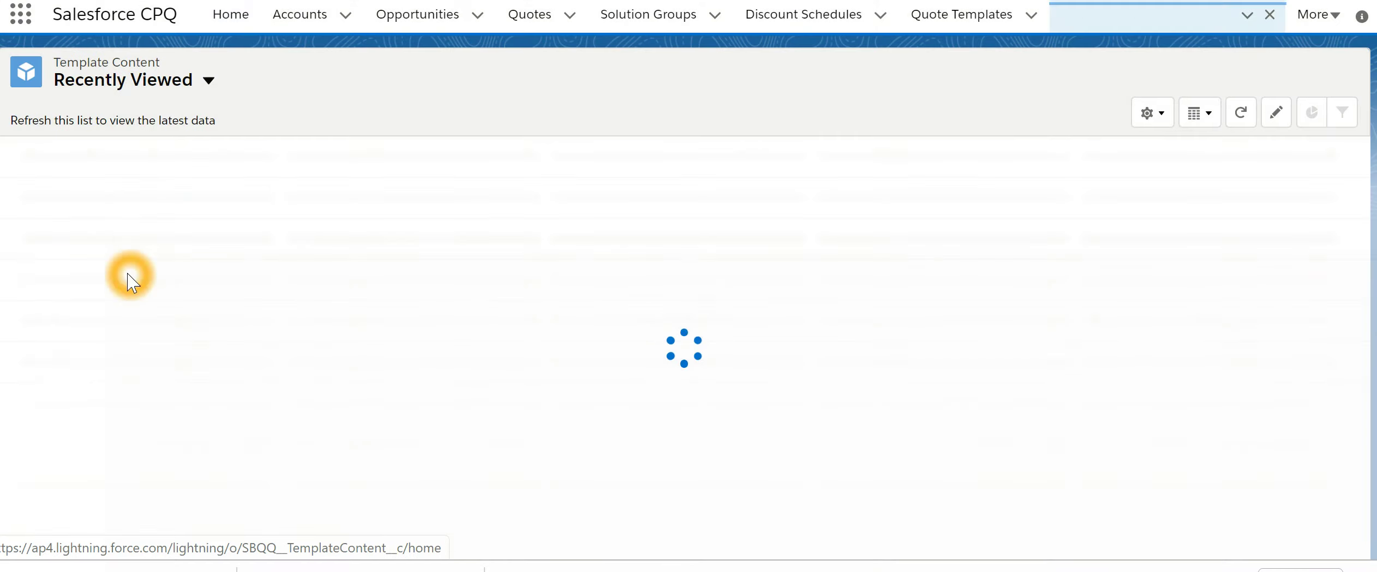
click(794, 320)
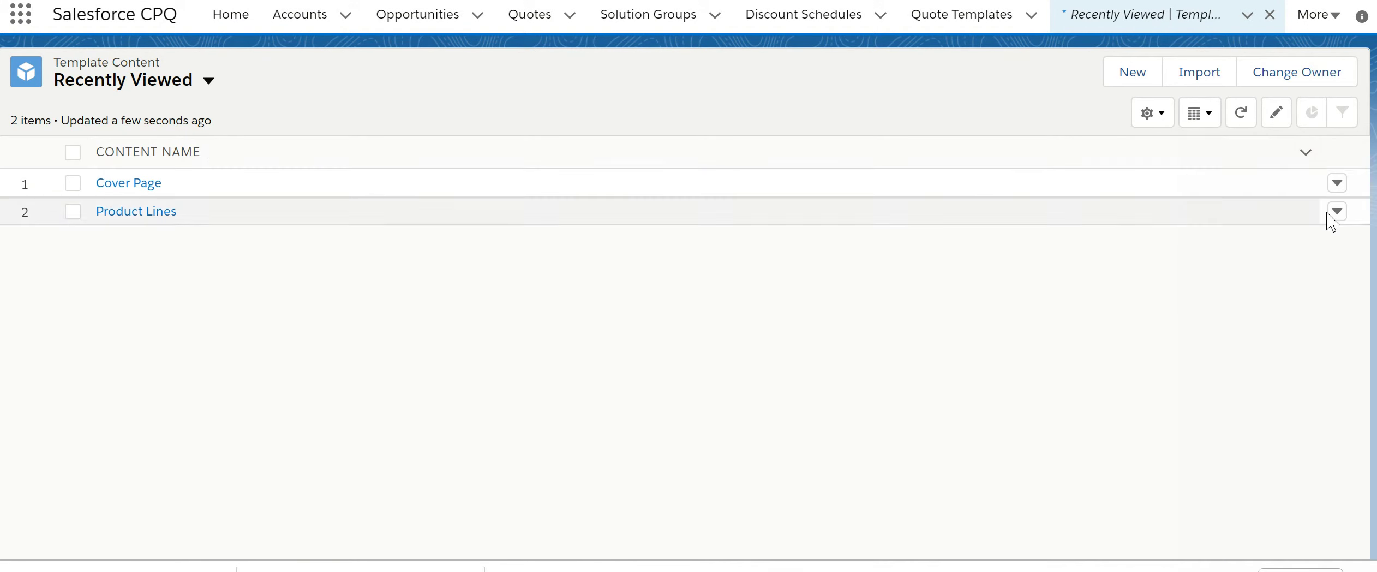
Step: Start a new template content record of type Template Top
click(1128, 83)
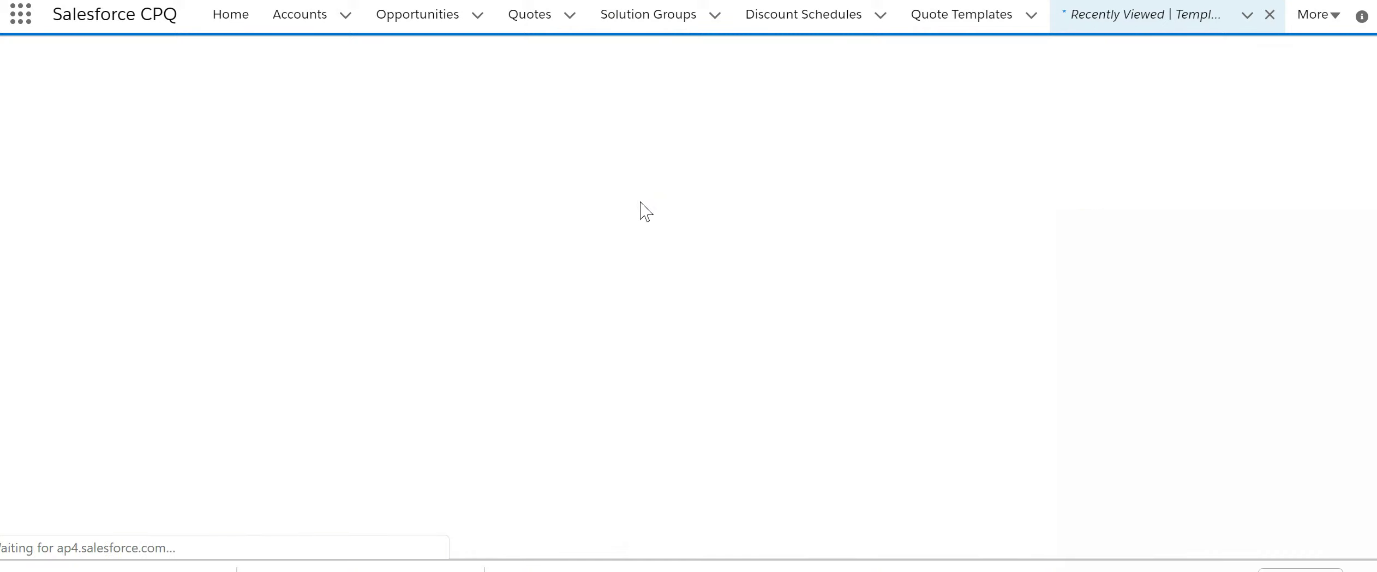
click(24, 319)
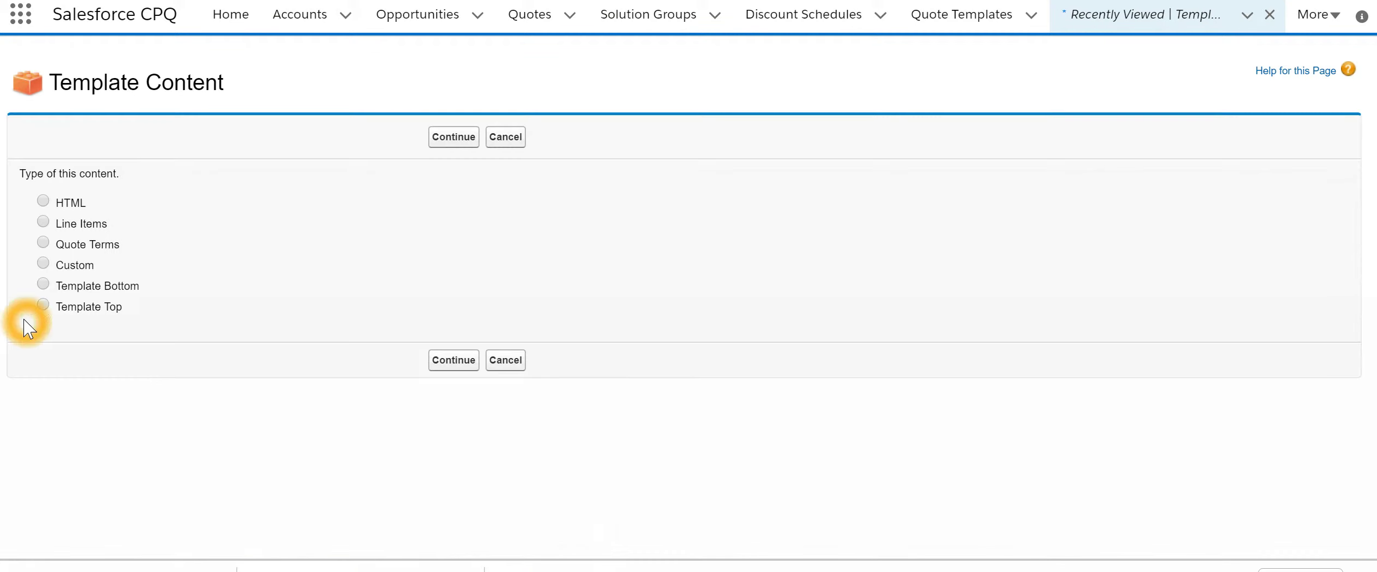
click(41, 305)
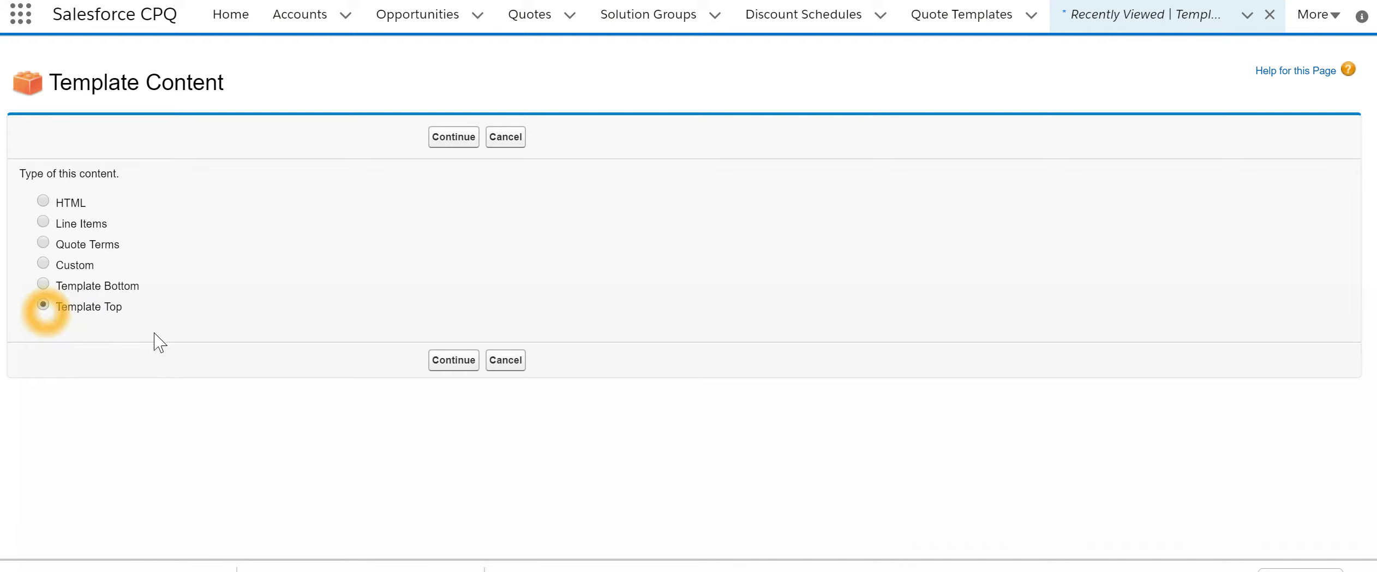
click(448, 371)
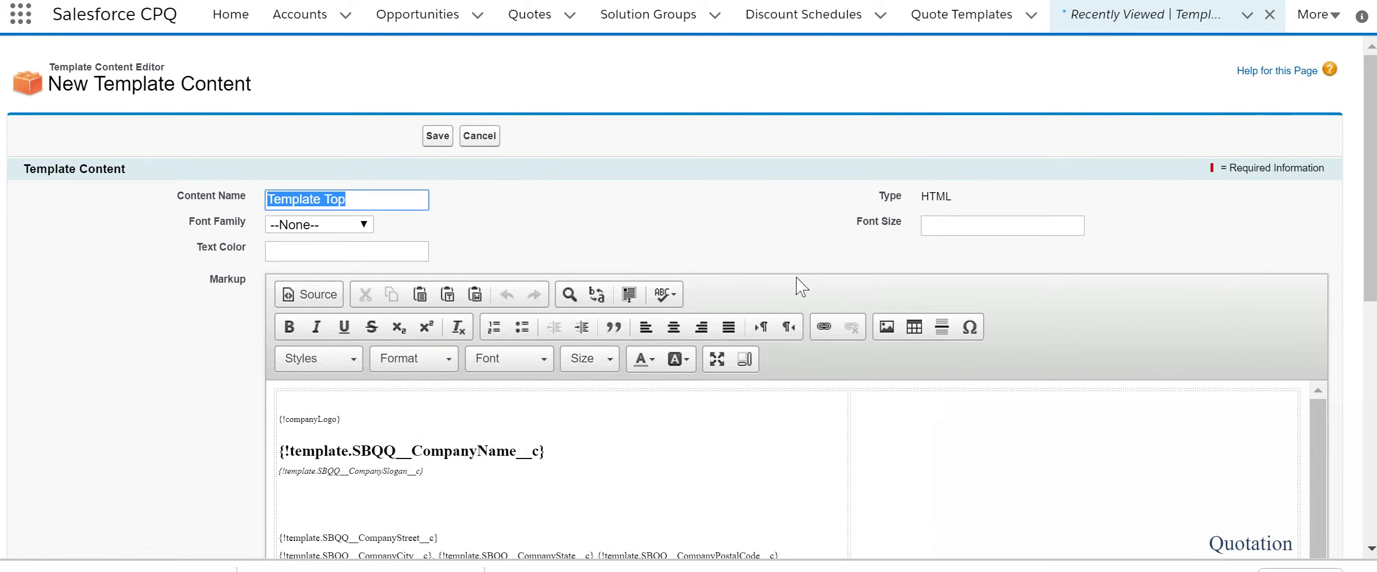
Step: Examine the Template Top markup, including the company, quotation, shipping and billing merge fields
scroll(1125, 400, down, 5)
scroll(1125, 399, up, 4)
click(1370, 258)
scroll(1277, 275, down, 6)
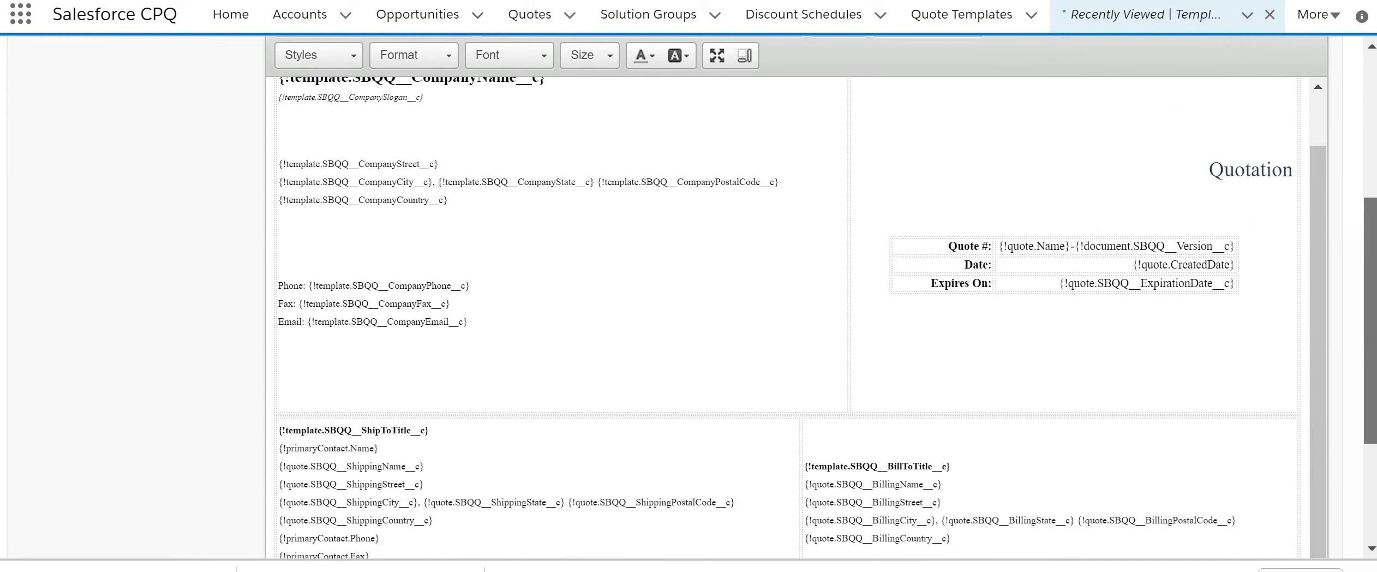
scroll(1009, 448, up, 1)
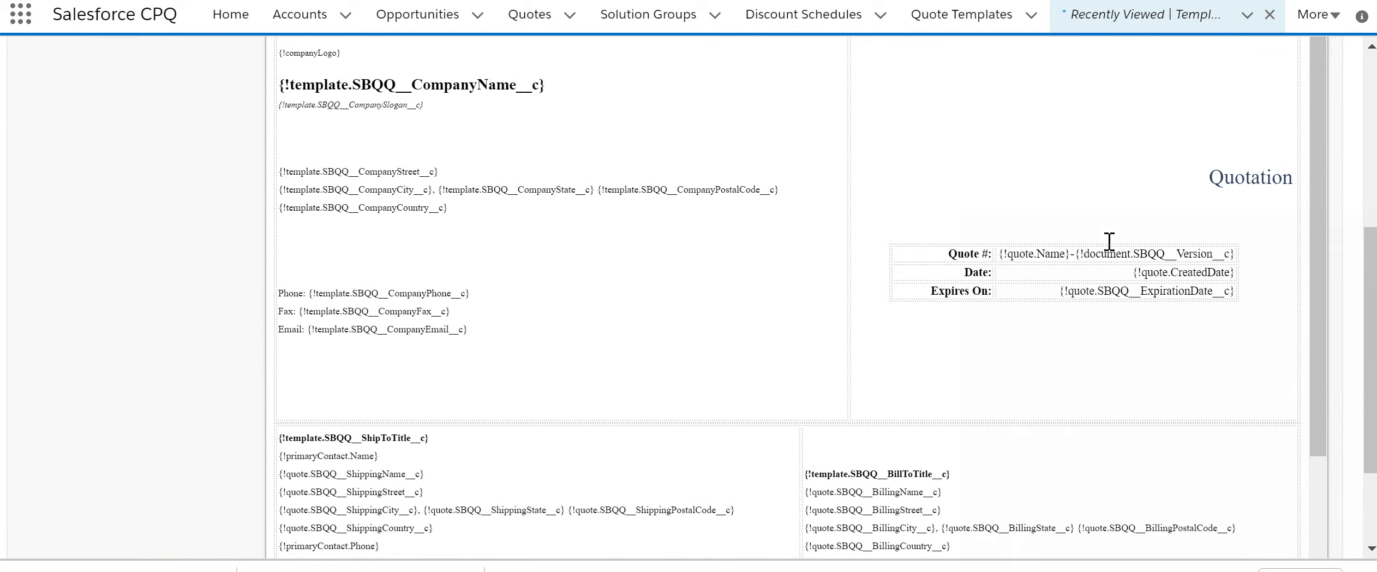
scroll(1009, 303, up, 2)
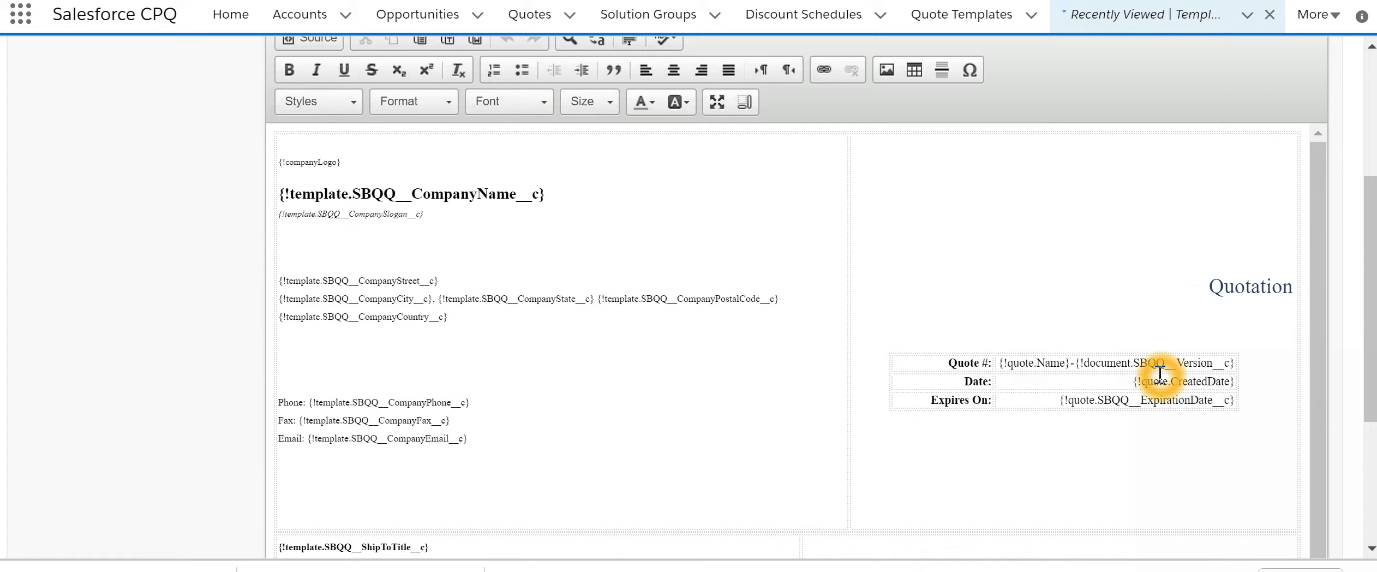
scroll(1159, 378, down, 3)
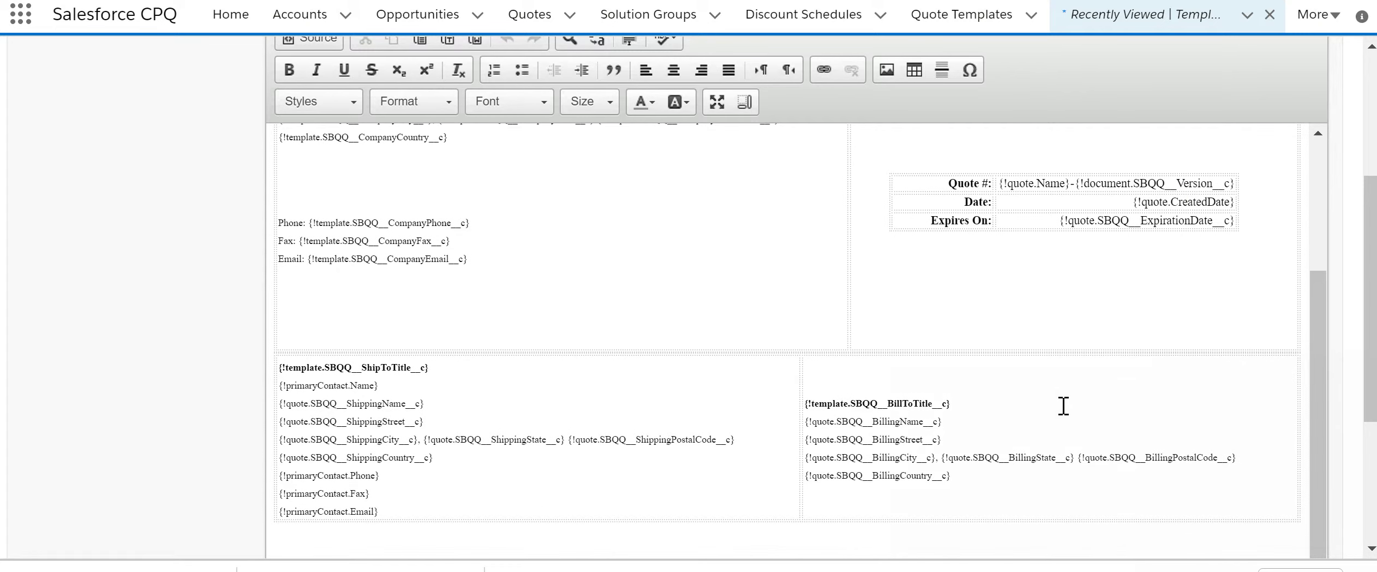
scroll(1058, 402, up, 3)
drag(1370, 341, 1370, 243)
Step: Save the new template content with the name Template Top
click(439, 139)
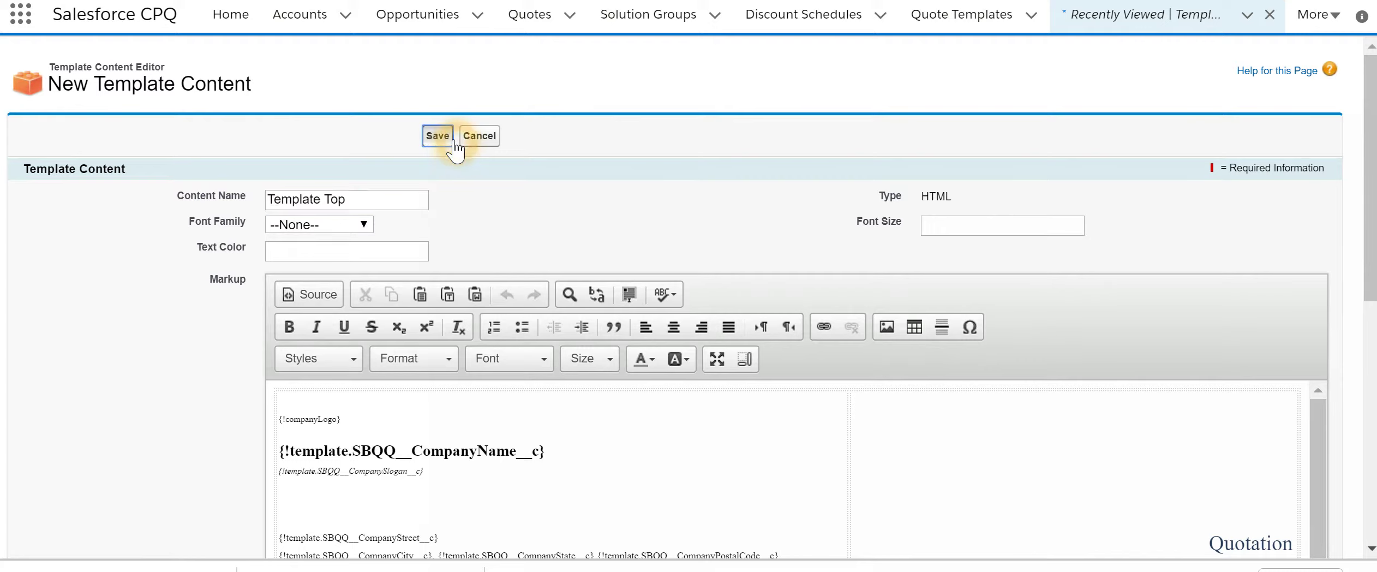
click(439, 139)
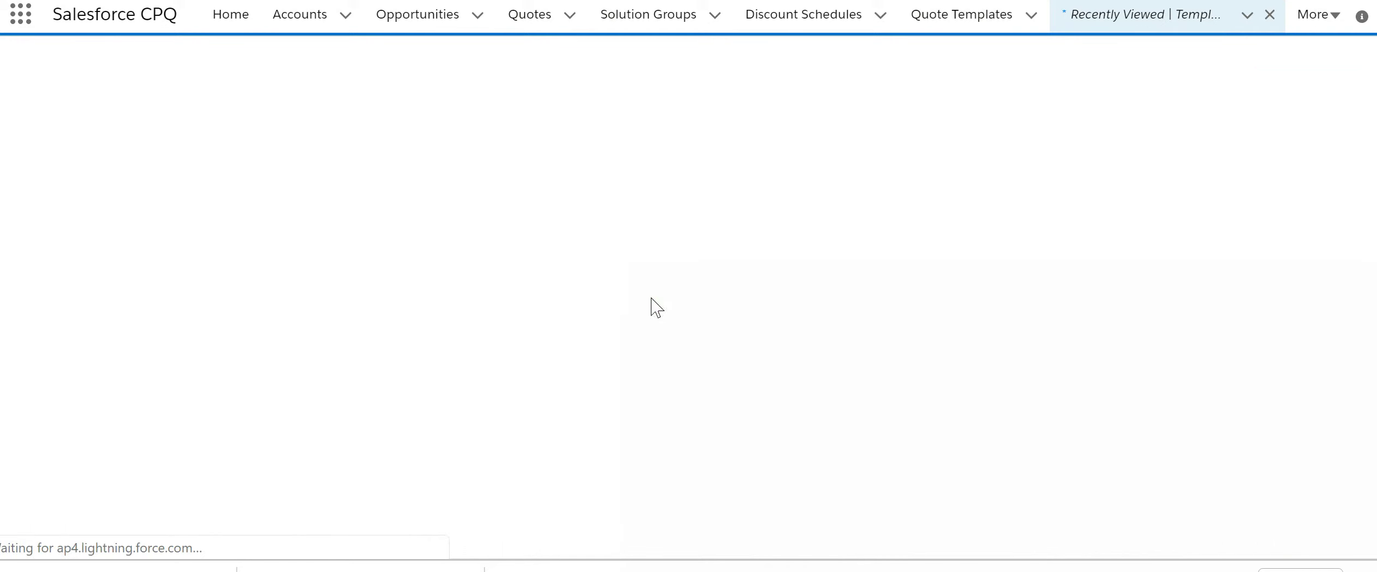
click(655, 301)
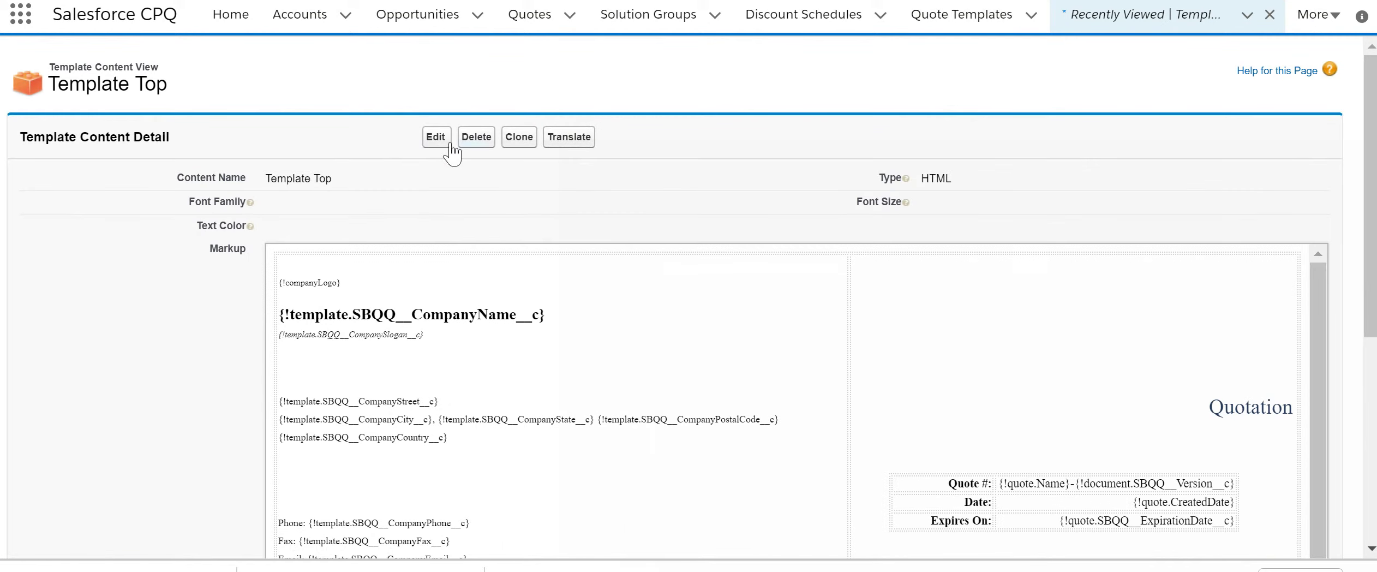
click(965, 49)
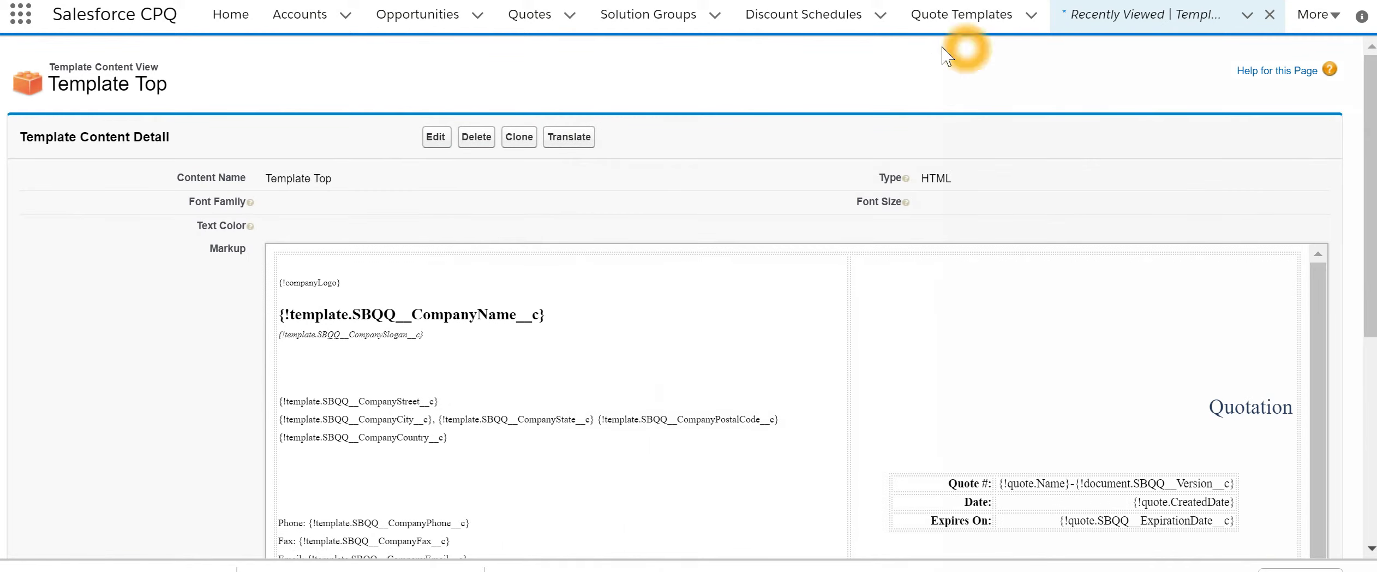
Step: Search the App Launcher for "tem", go to Template Content and open the Cover Page record
click(20, 18)
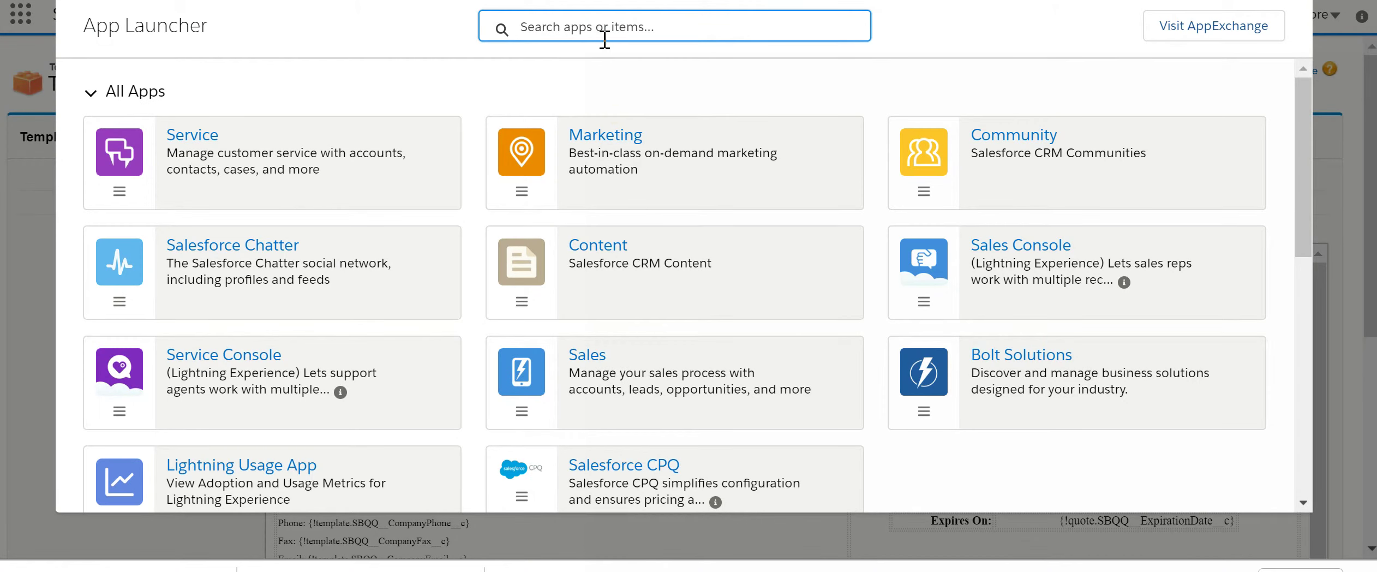
click(610, 103)
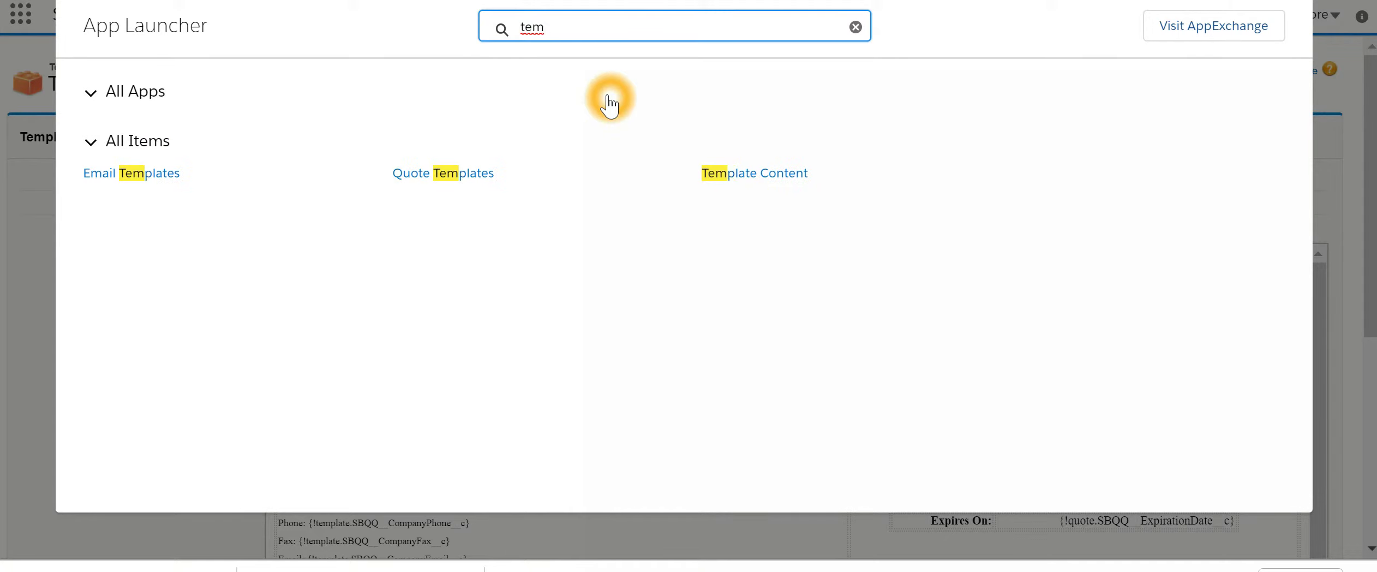
click(740, 176)
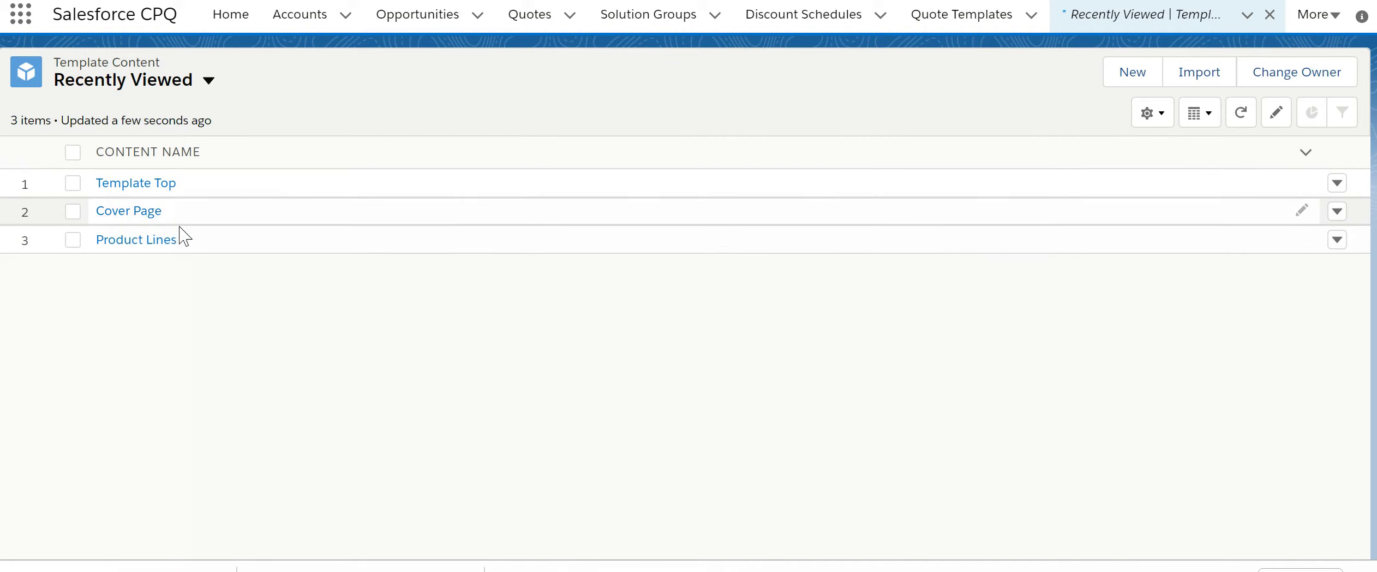
click(135, 213)
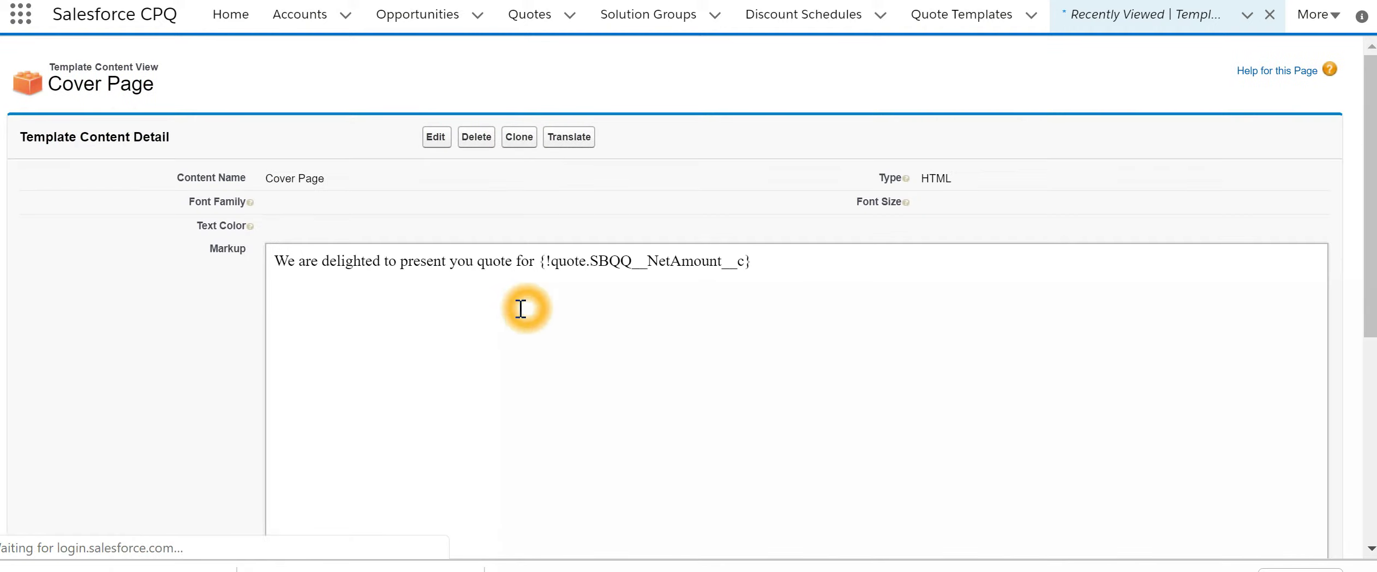
Step: Edit the Cover Page markup, insert "amount" before the {!quote.SBQQ__NetAmount__c} merge field and save the record
click(436, 137)
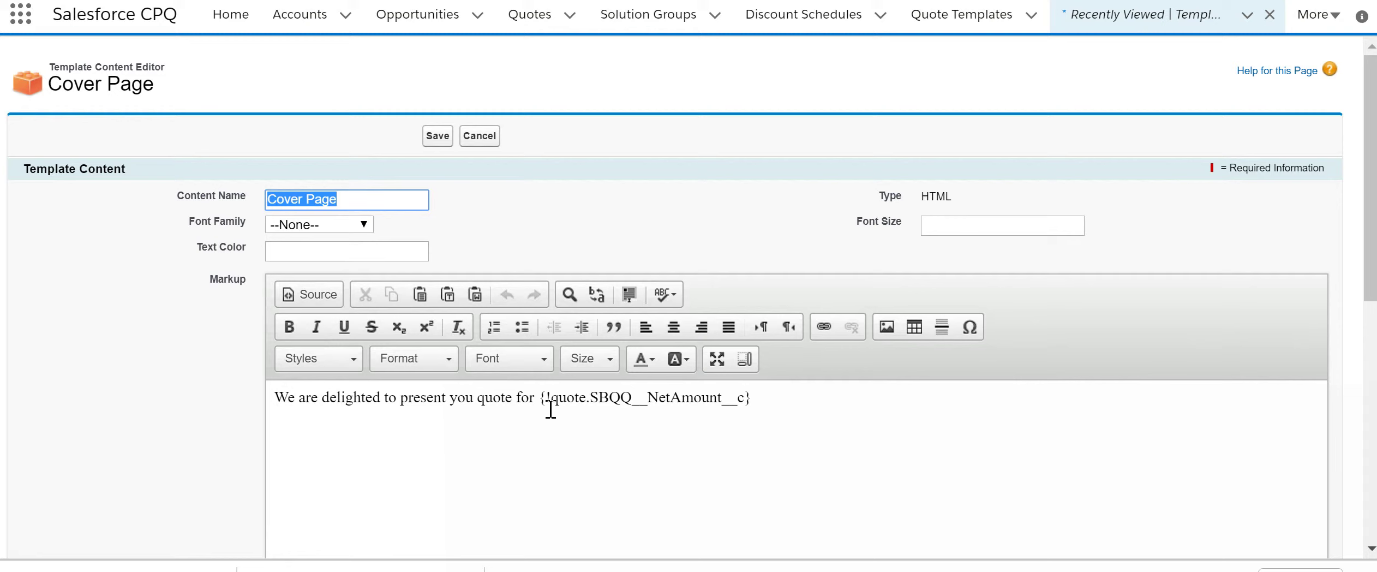
click(540, 396)
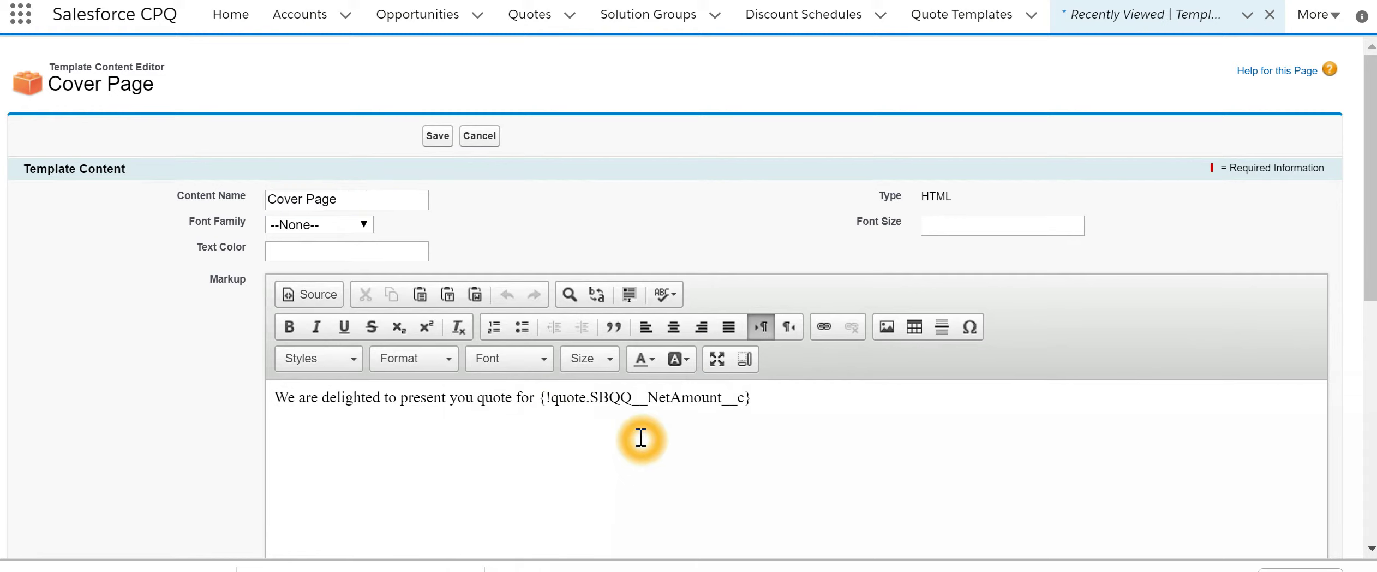
text(amount)
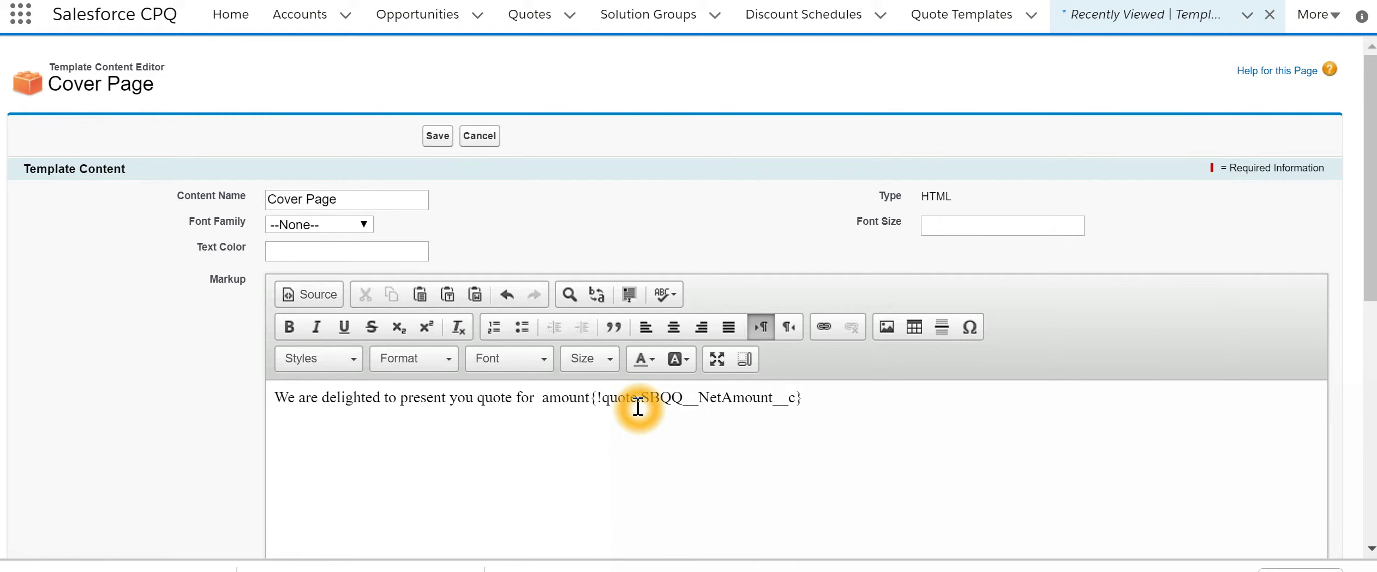
click(437, 135)
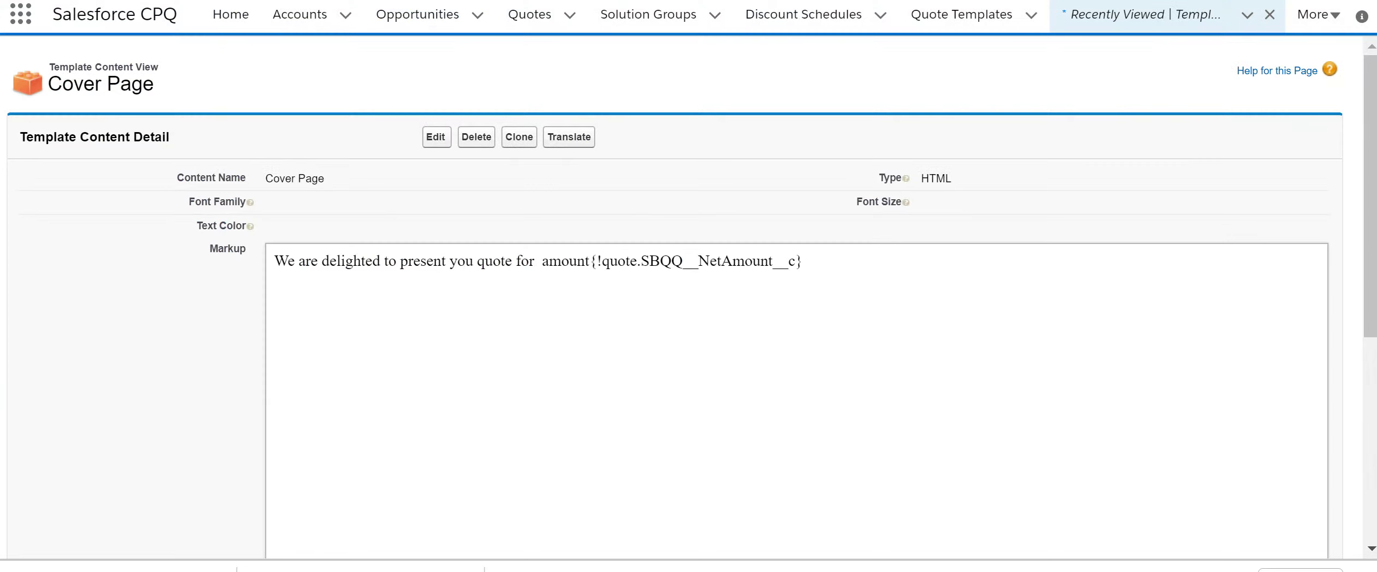
Step: Search Salesforce for "templ", open December Template and display its related line columns and sections
click(606, 1)
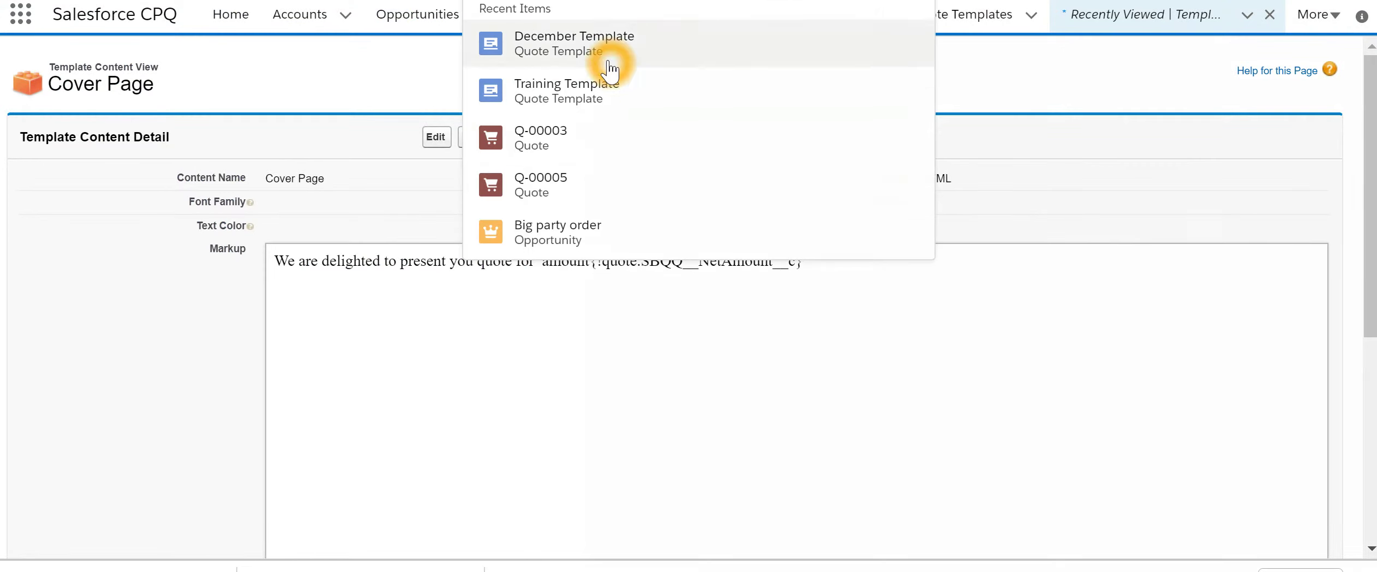
text(templ")
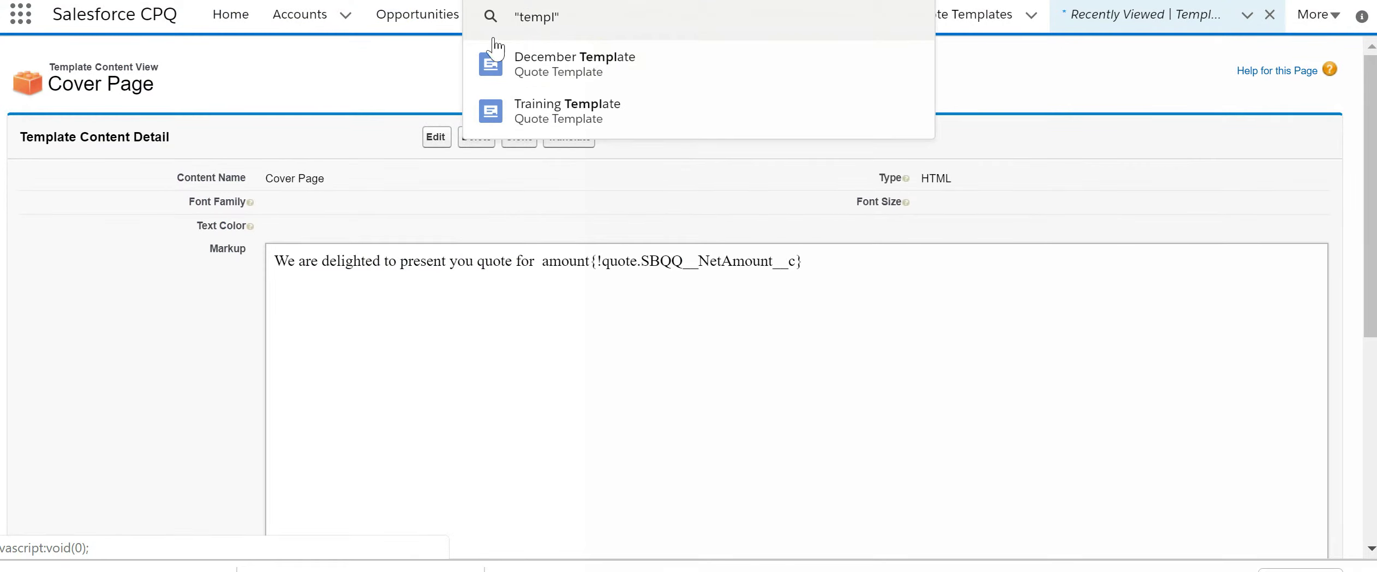
click(590, 64)
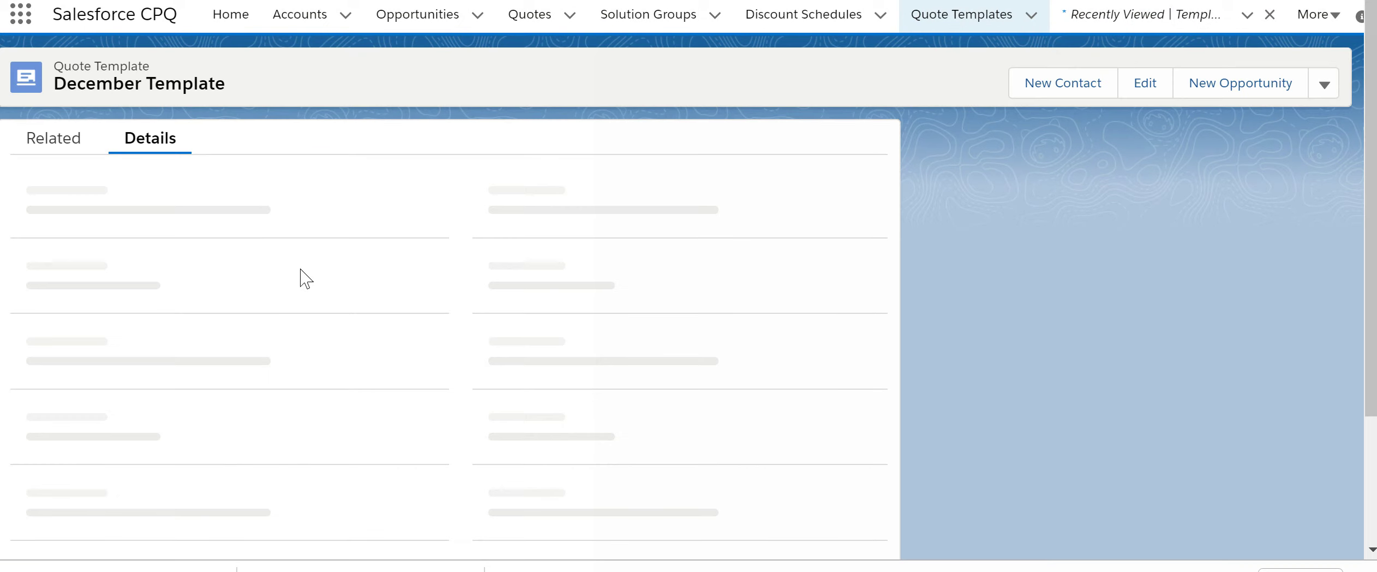
click(48, 138)
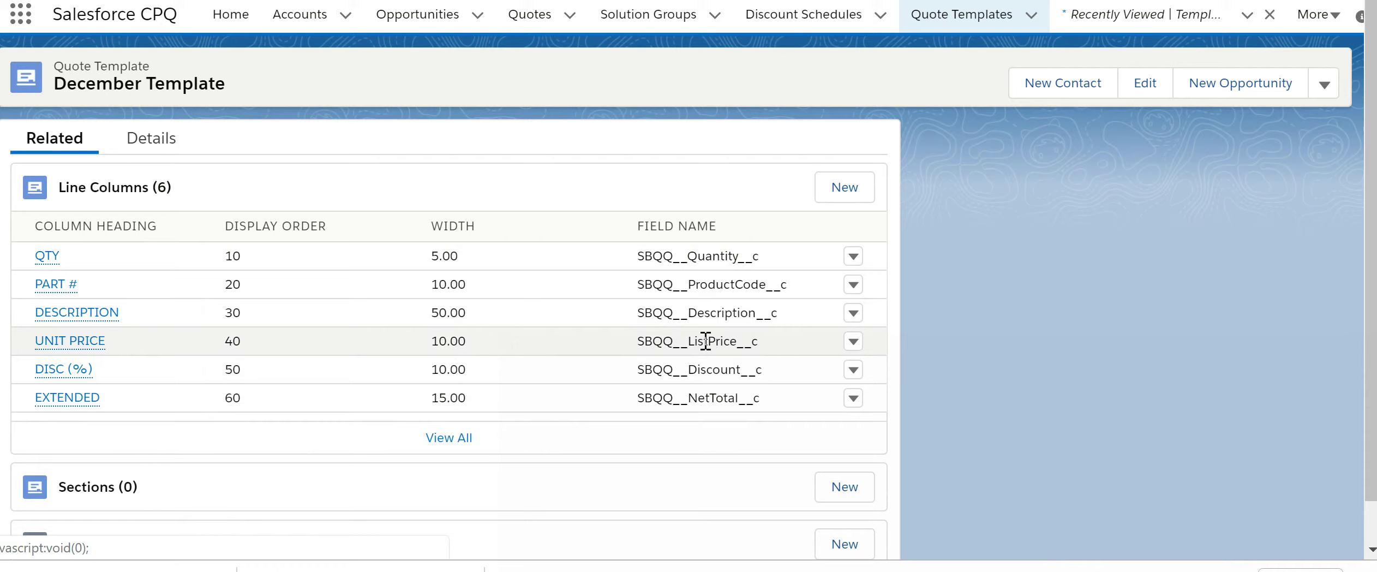
scroll(811, 344, down, 1)
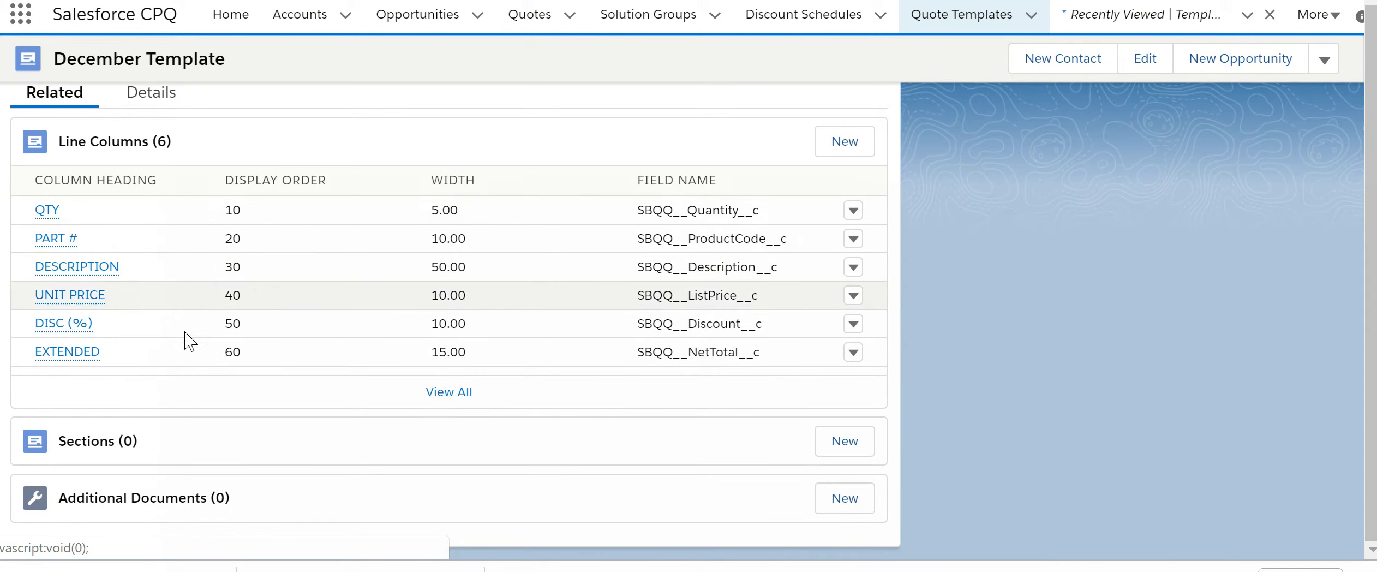
click(187, 360)
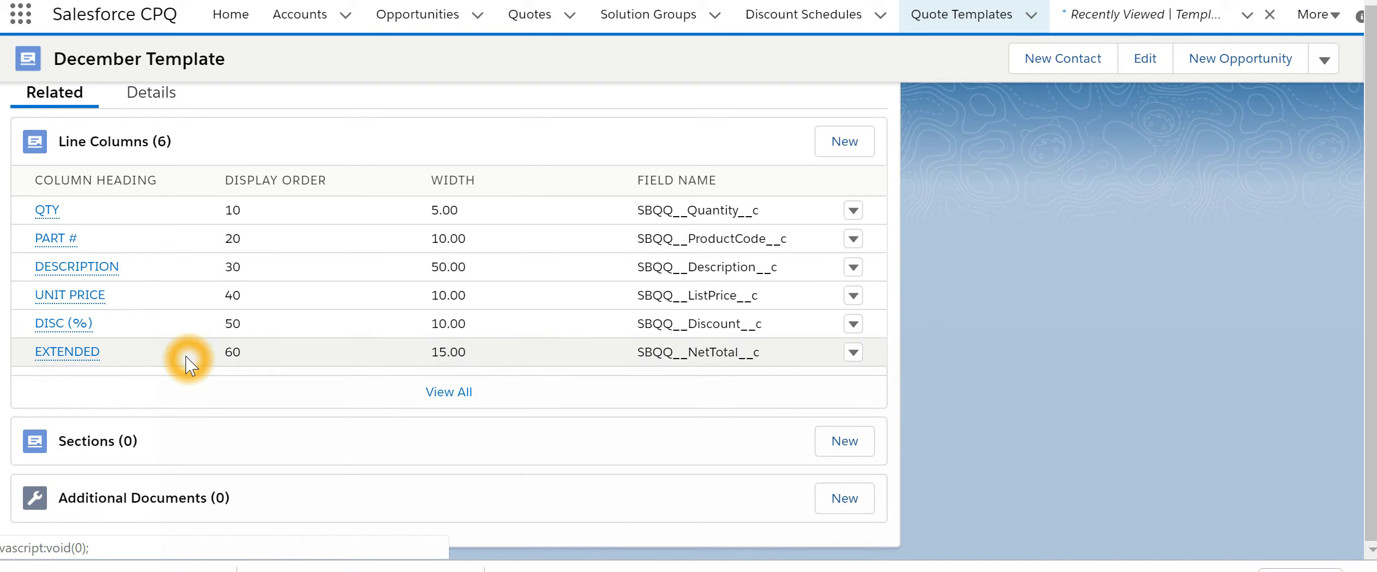
Step: Start a new template section named Top for December Template and assign Template Top as its content
click(845, 443)
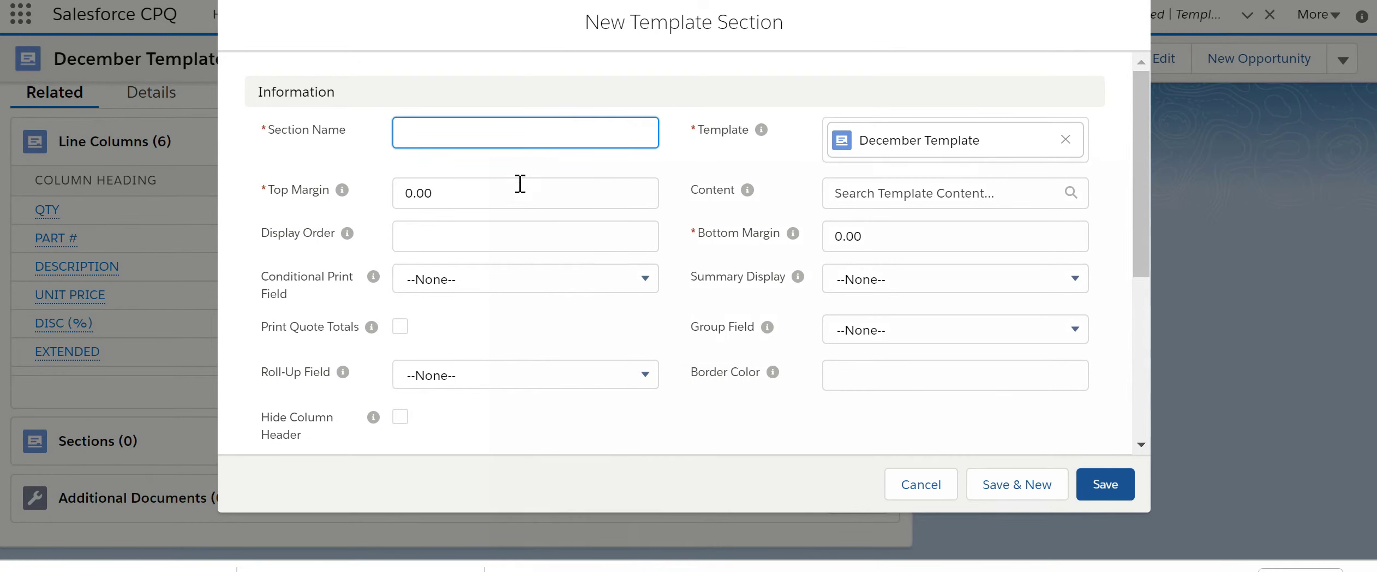
click(528, 186)
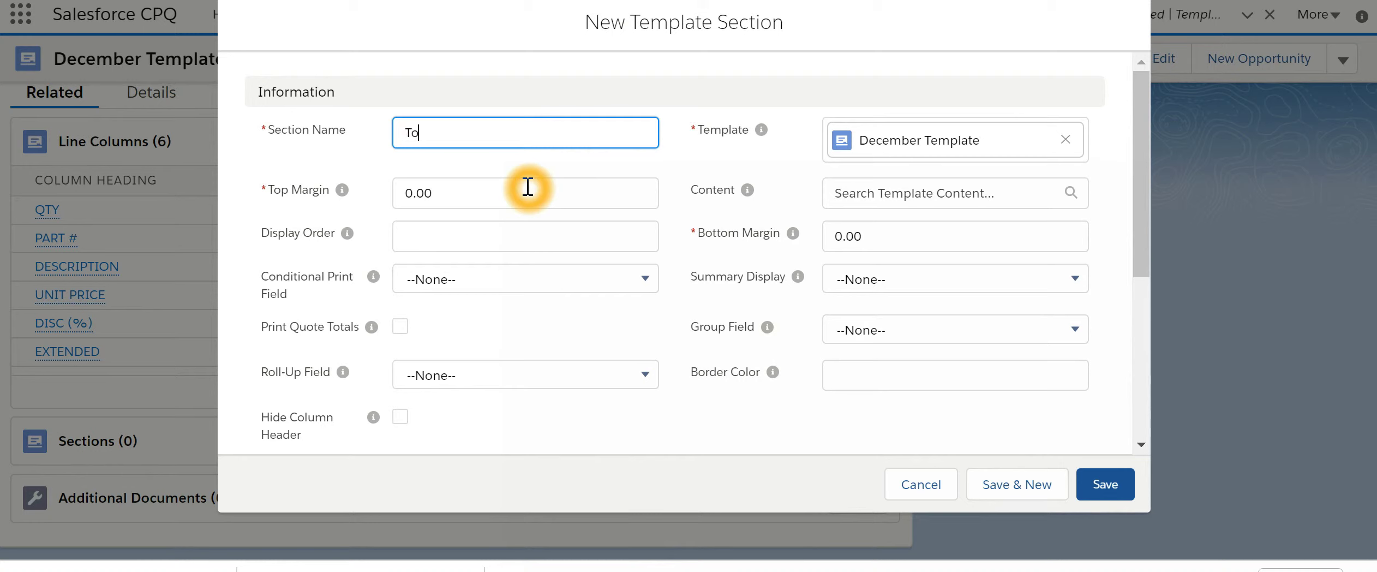
click(1069, 193)
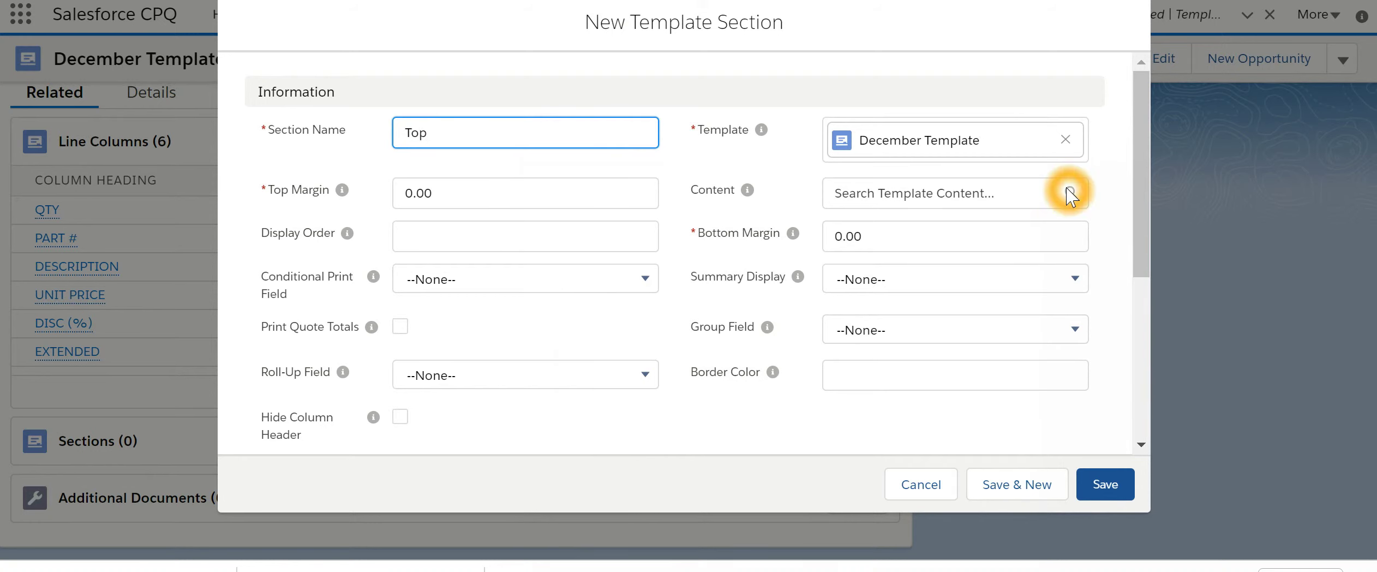
click(886, 200)
click(974, 285)
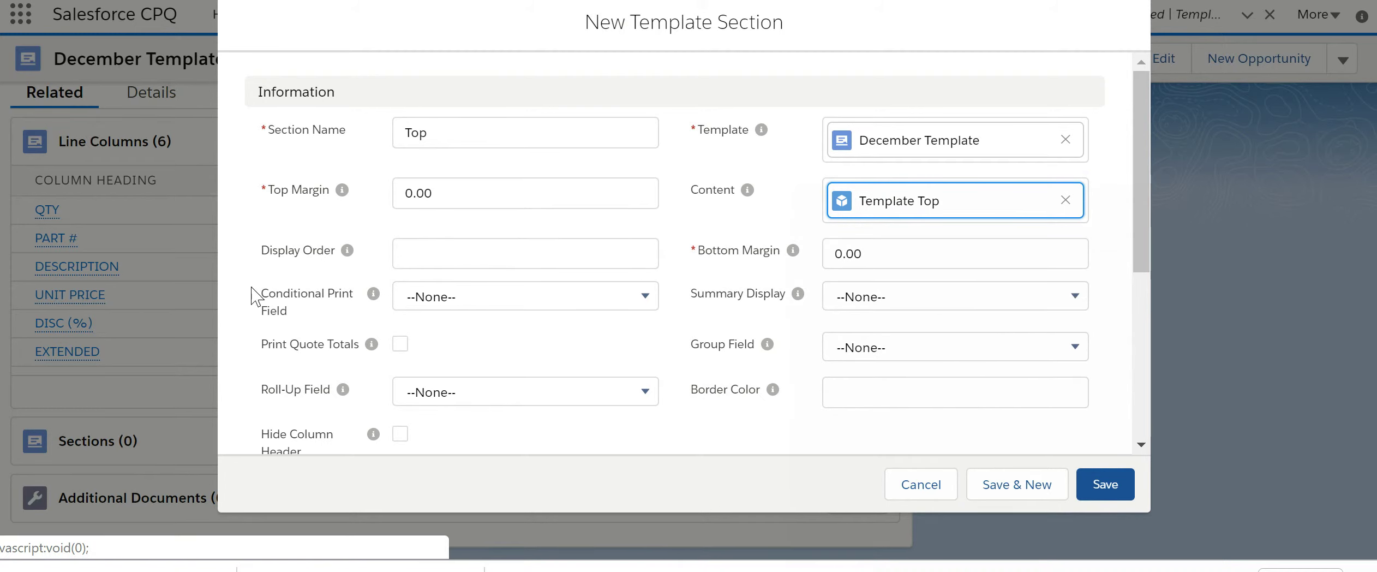
Step: Set the Top section's top and bottom margins to 1 and save the section
click(462, 203)
double_click(404, 202)
text(1)
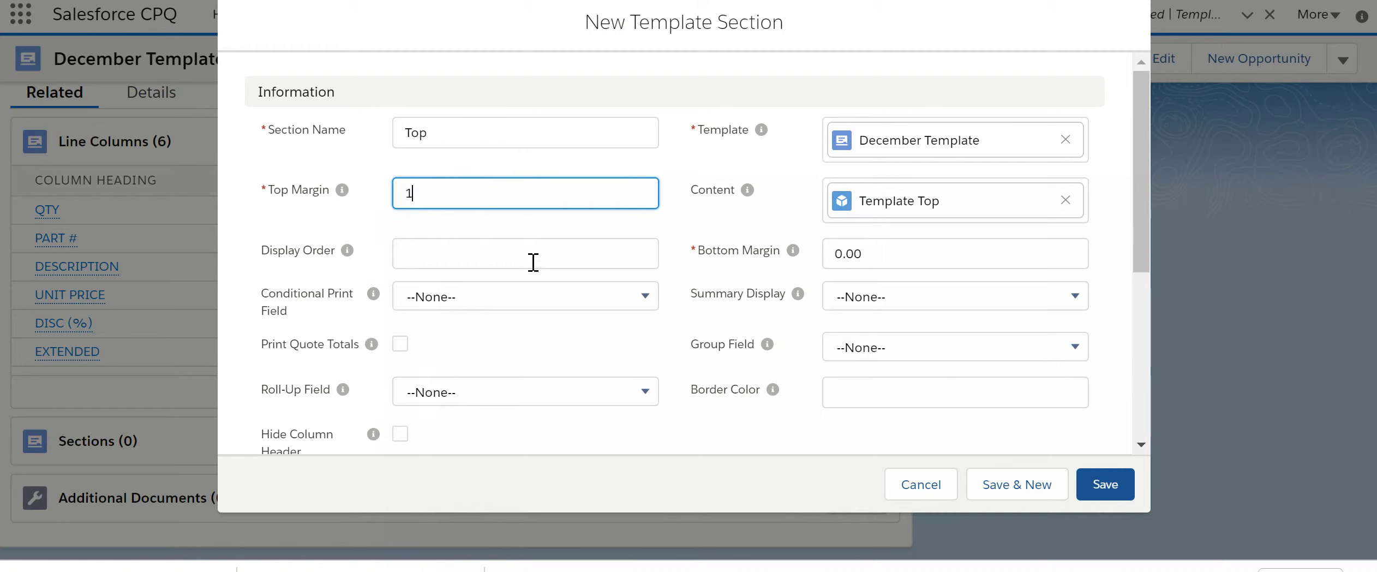
click(883, 254)
double_click(882, 255)
text(1)
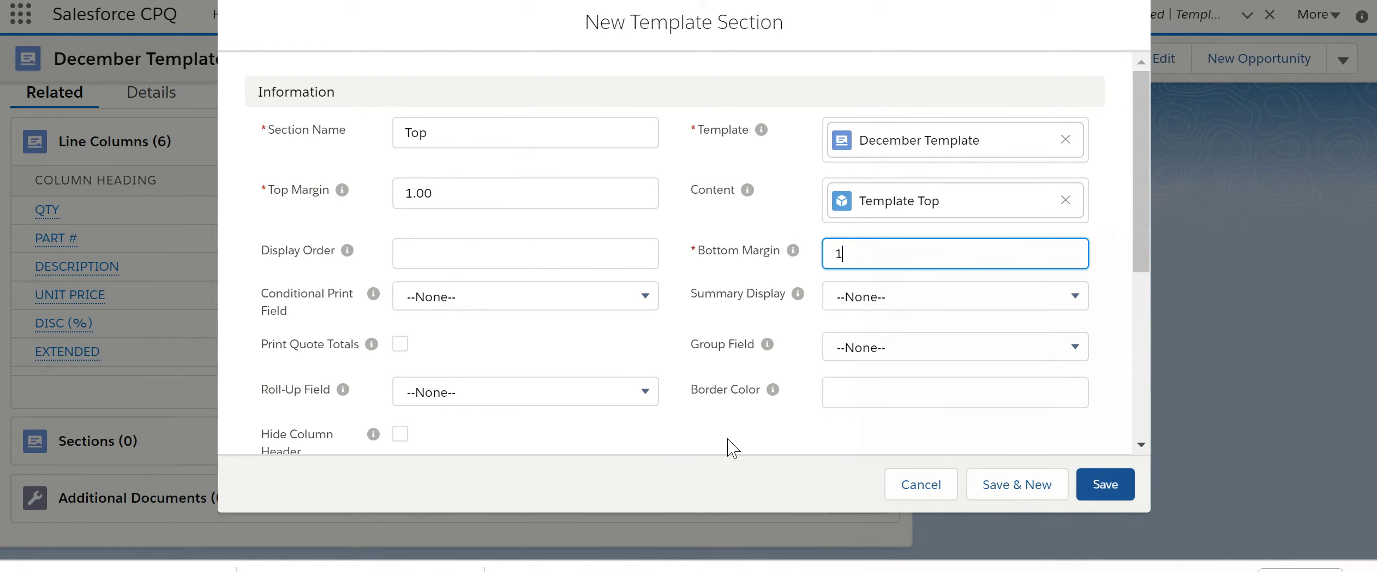
scroll(746, 376, down, 2)
scroll(746, 376, down, 2)
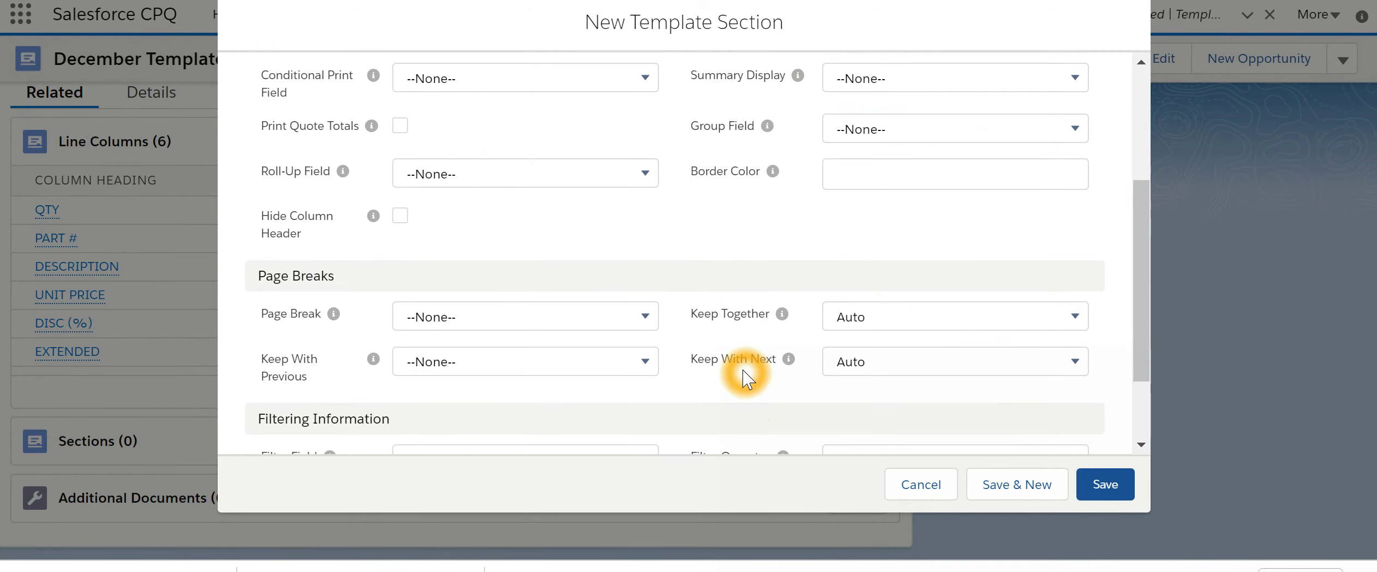
scroll(745, 376, down, 2)
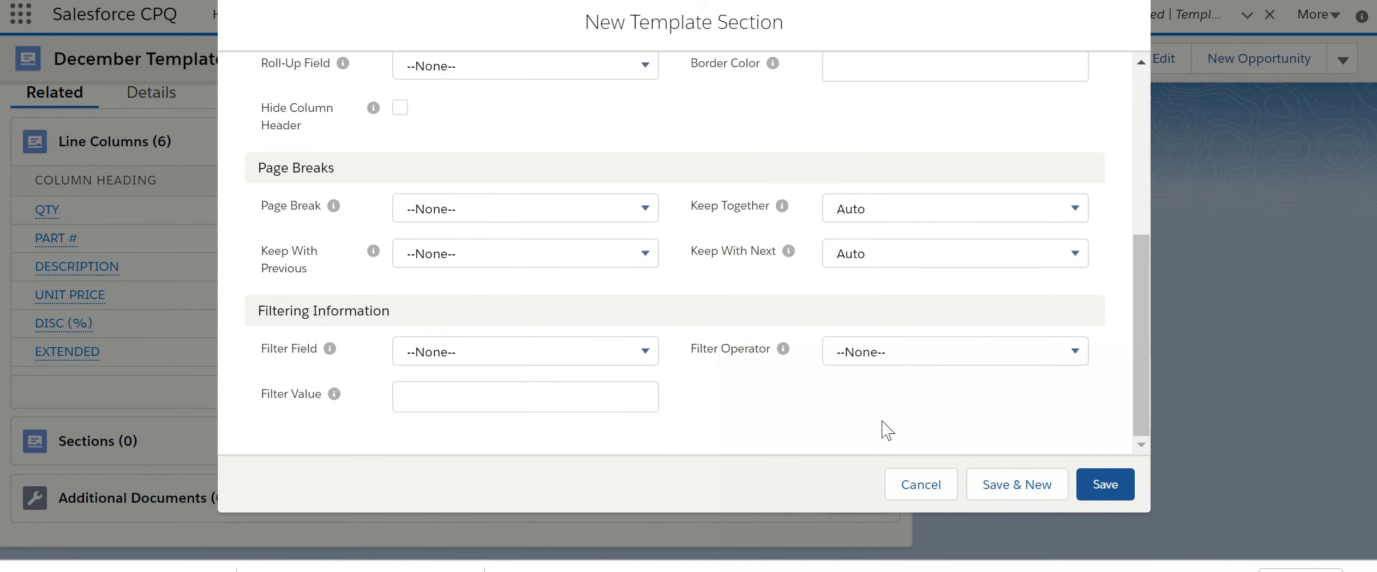
click(1105, 483)
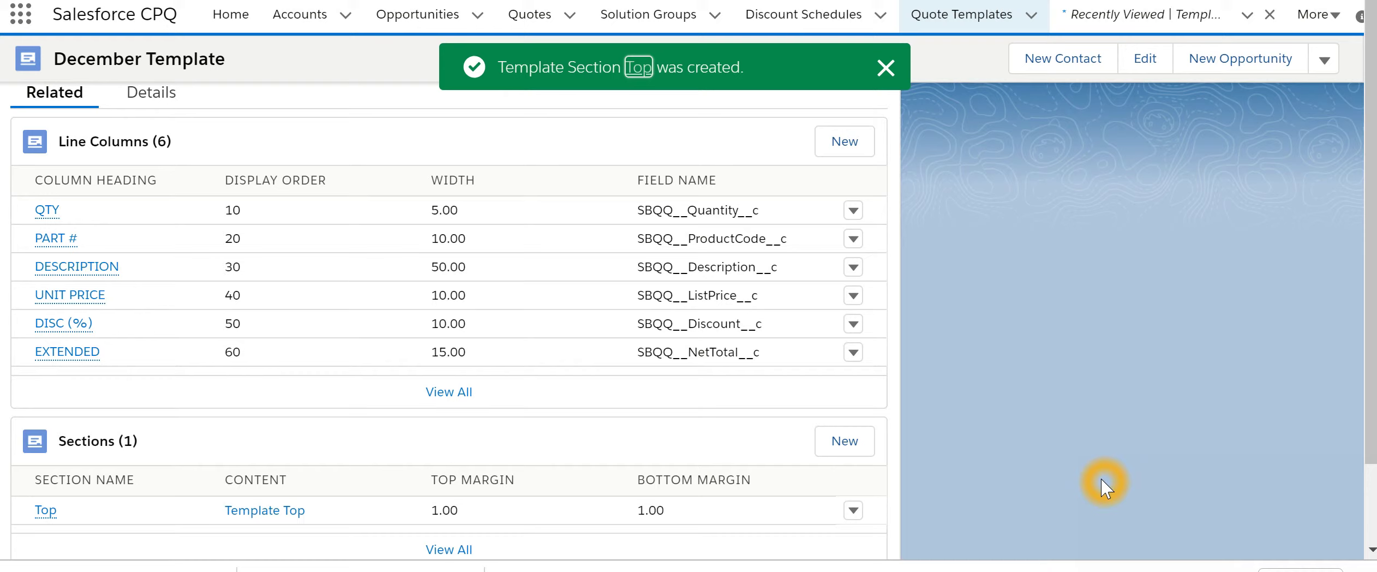
Step: Start another template section named Cover page and assign Cover Page as its content
click(860, 437)
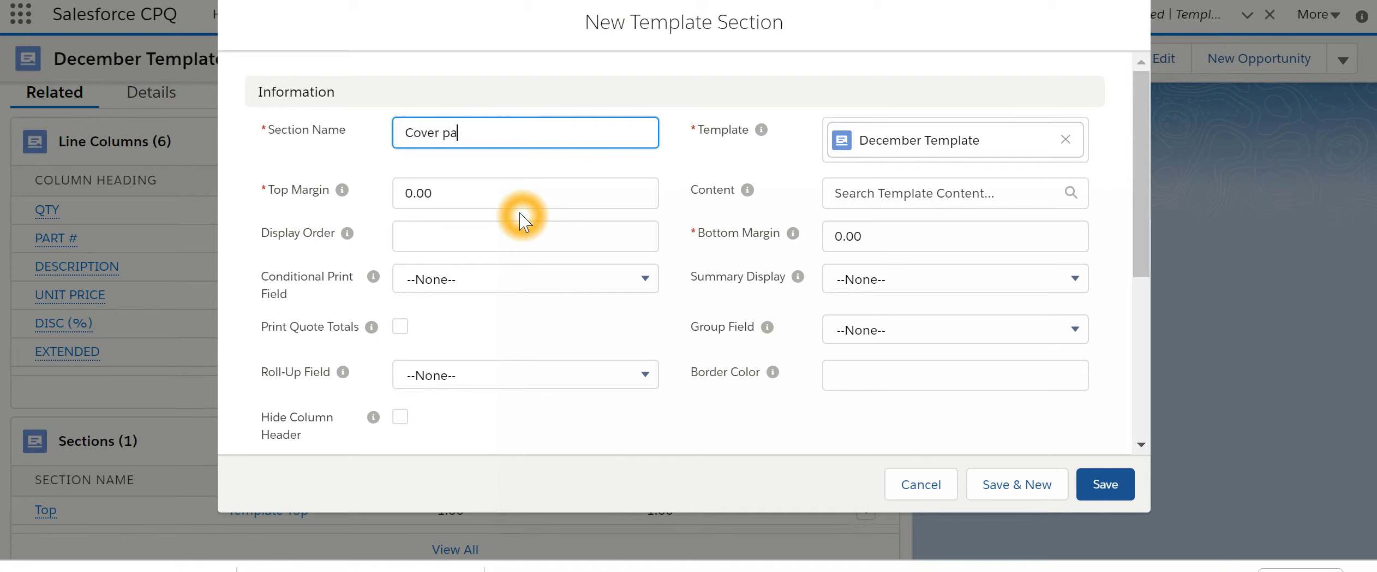
click(873, 194)
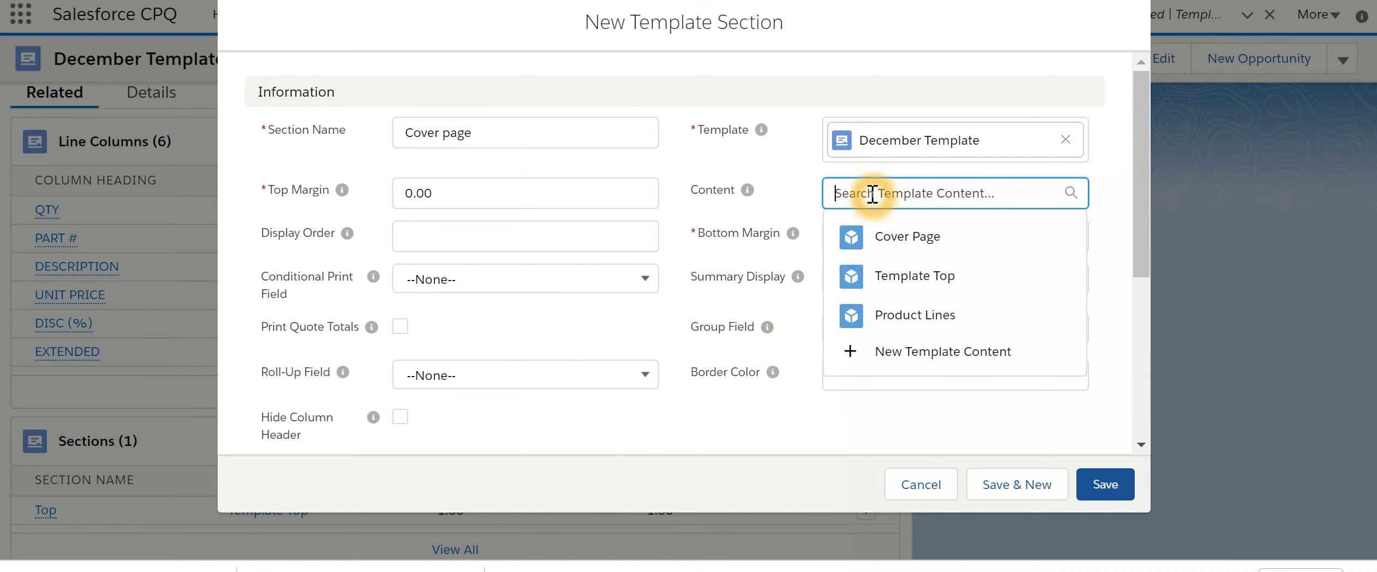
click(895, 243)
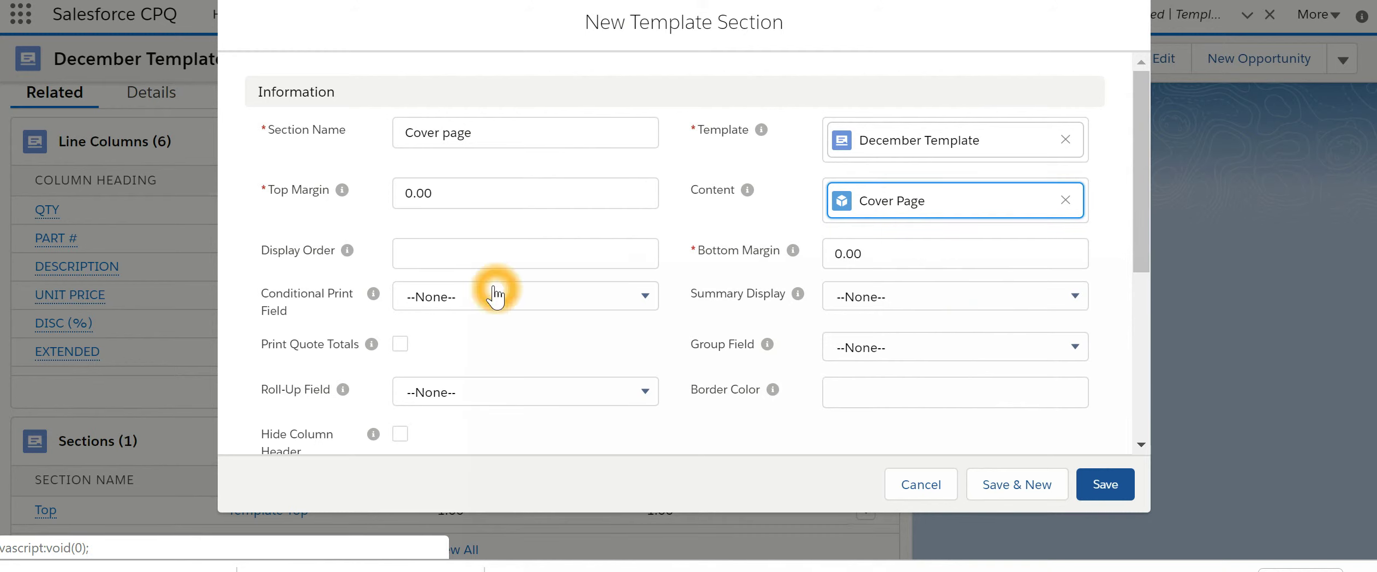
Step: Set the Cover page section's top and bottom margins to 2
click(447, 198)
key(ctrl+a)
text(2)
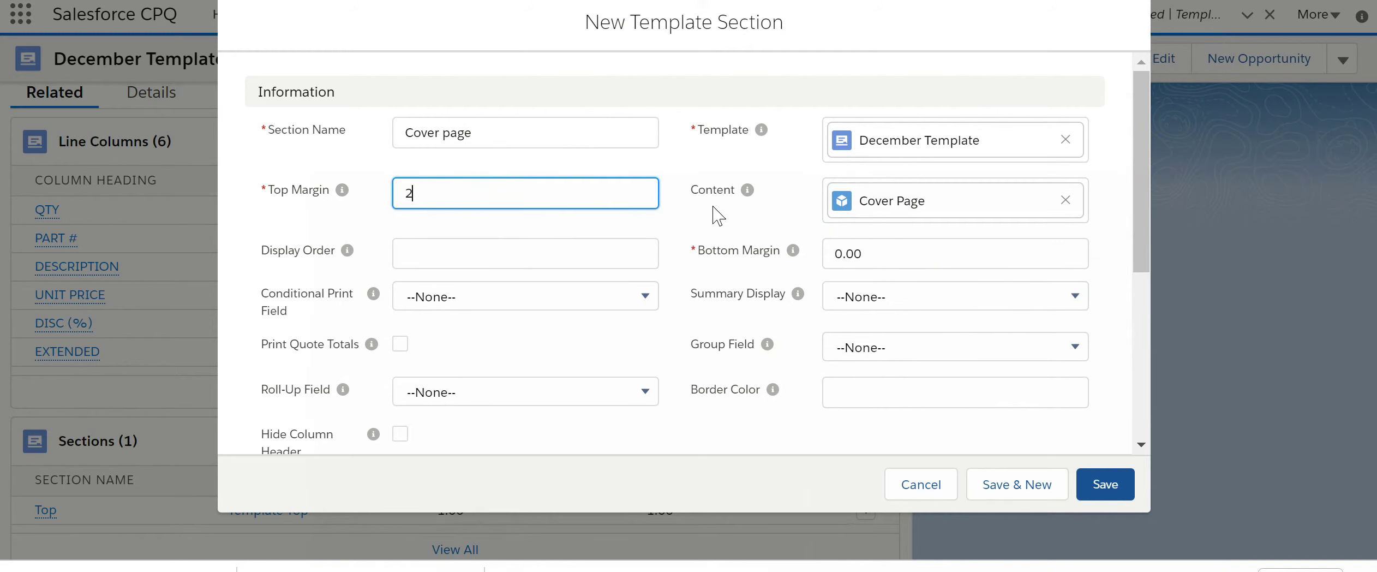
click(853, 248)
key(ctrl+a)
text(2)
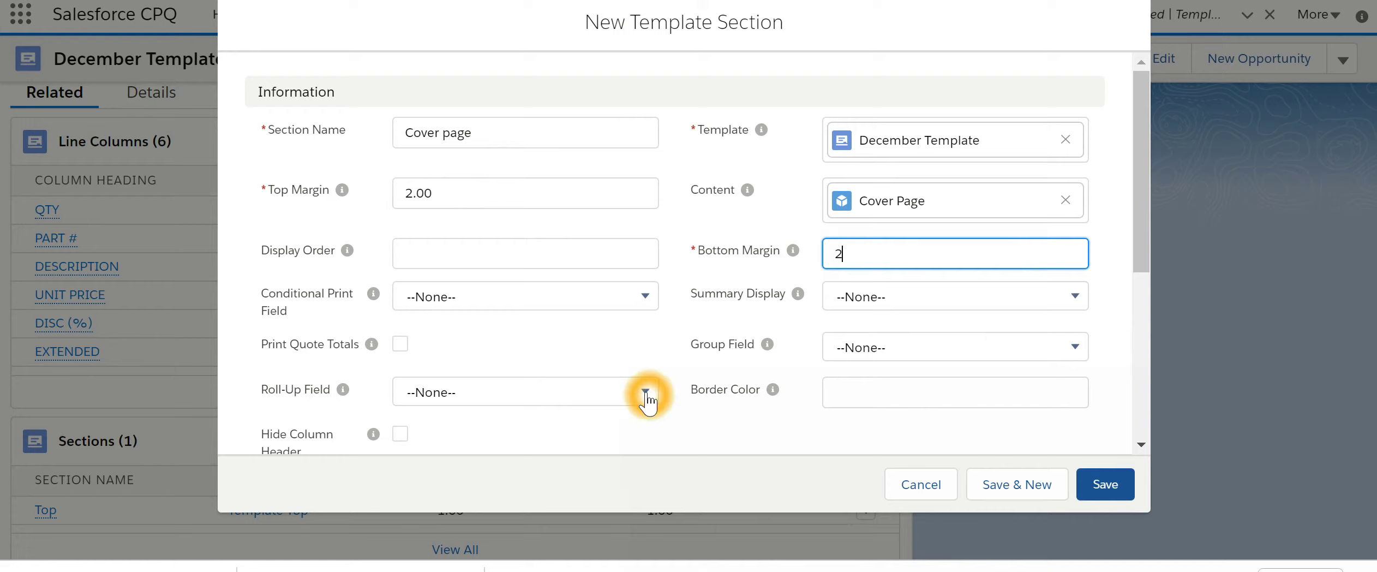
Step: Set the Cover page section's page break to After and save the section
scroll(667, 383, down, 6)
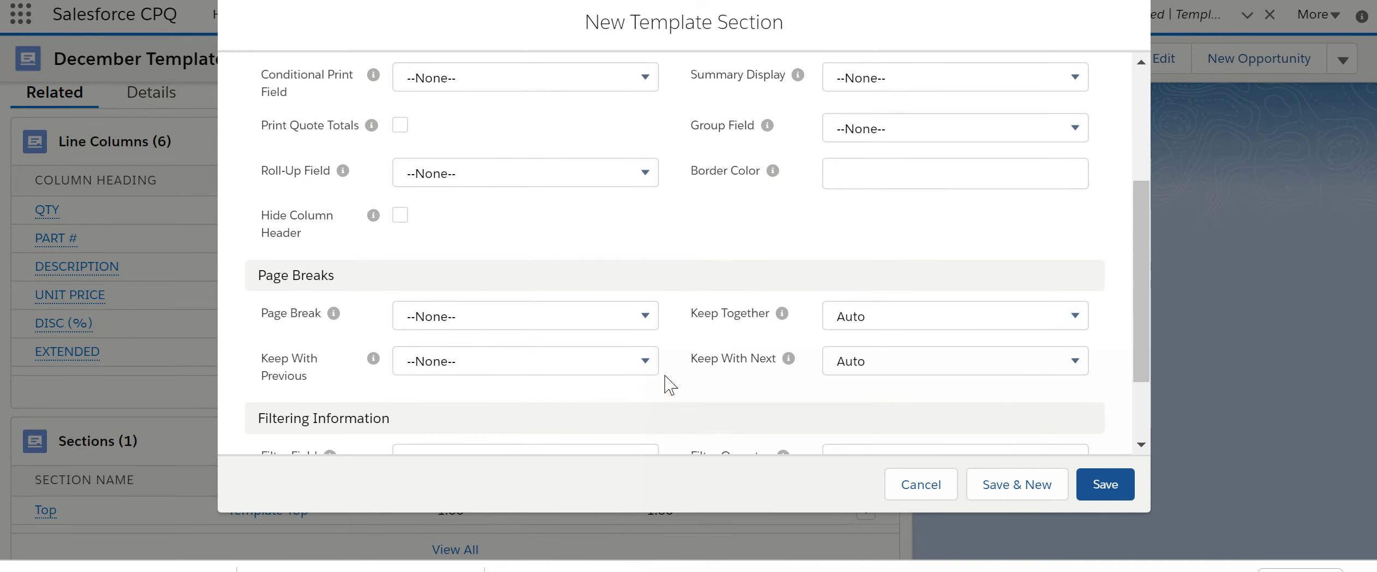
click(587, 211)
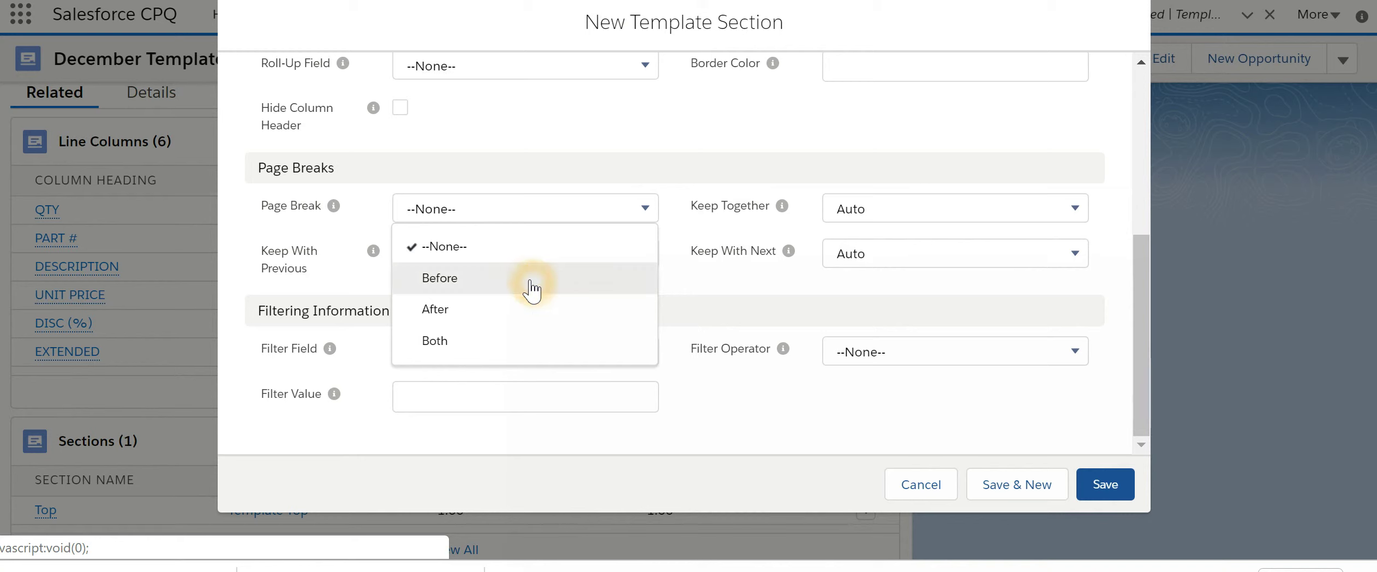
click(445, 308)
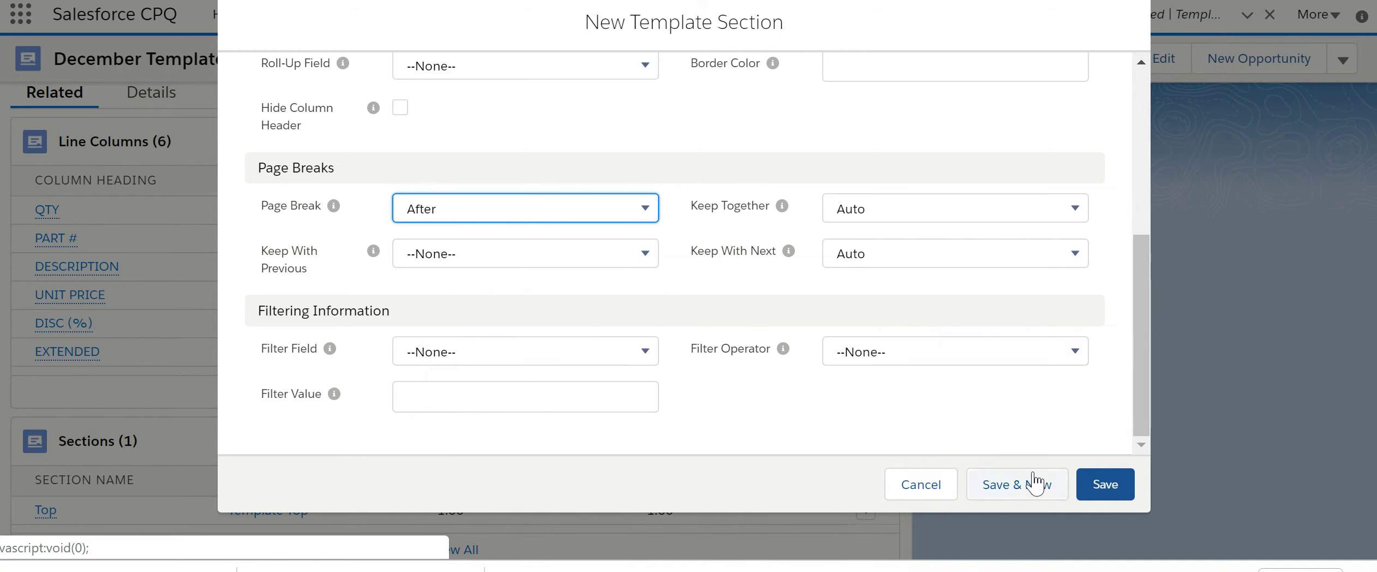
click(1115, 488)
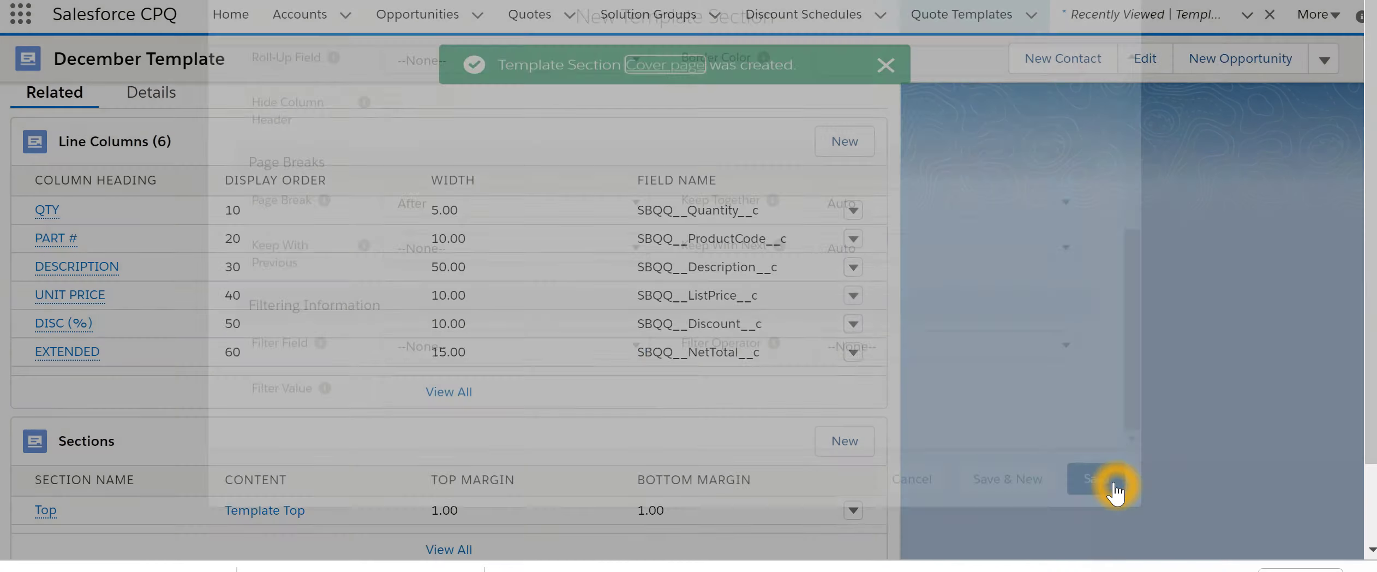
Step: Start a third template section named Product Lines and assign Product Lines as its content
scroll(995, 468, down, 2)
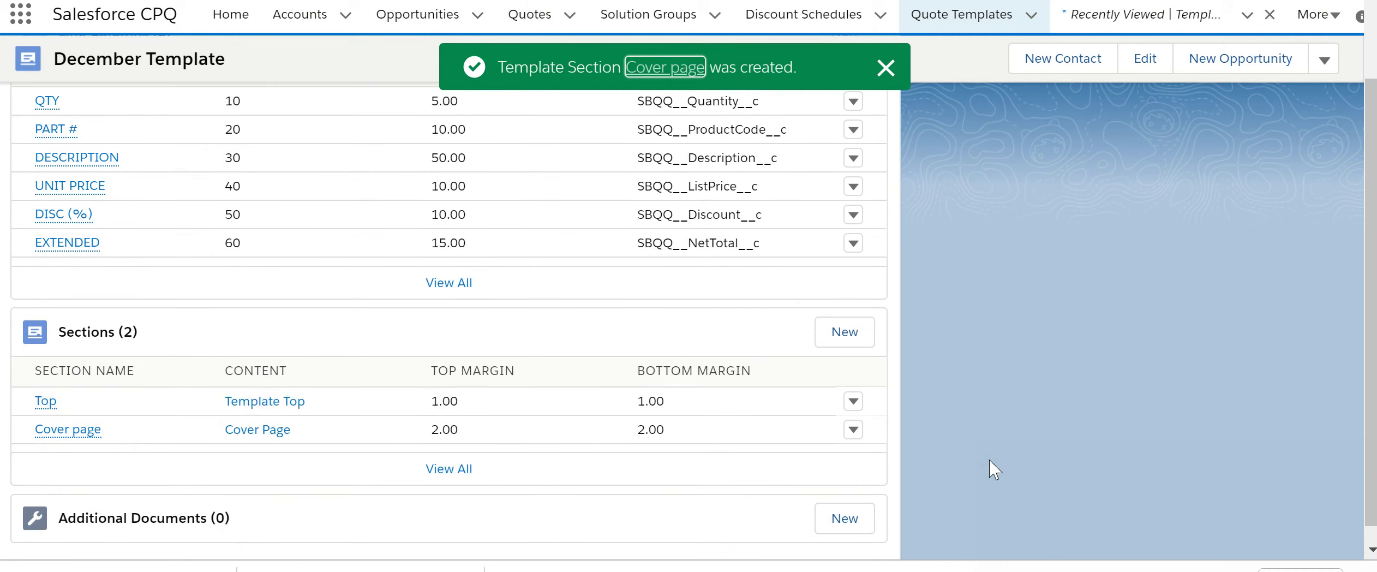
click(849, 340)
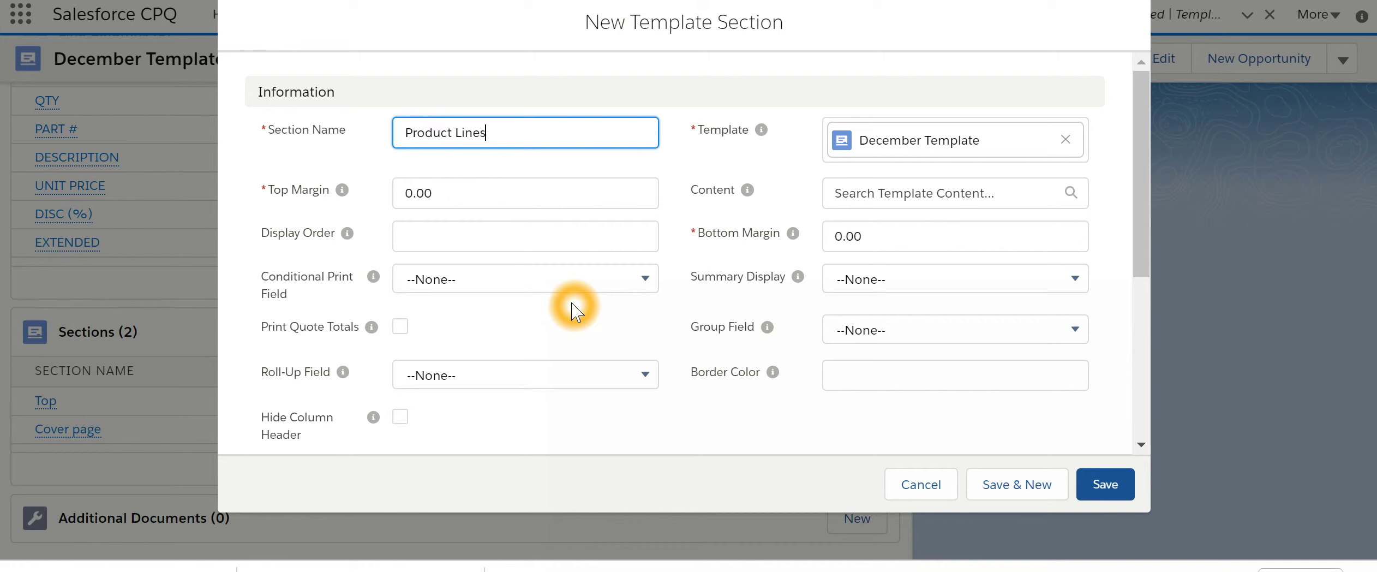
click(1082, 198)
click(1076, 194)
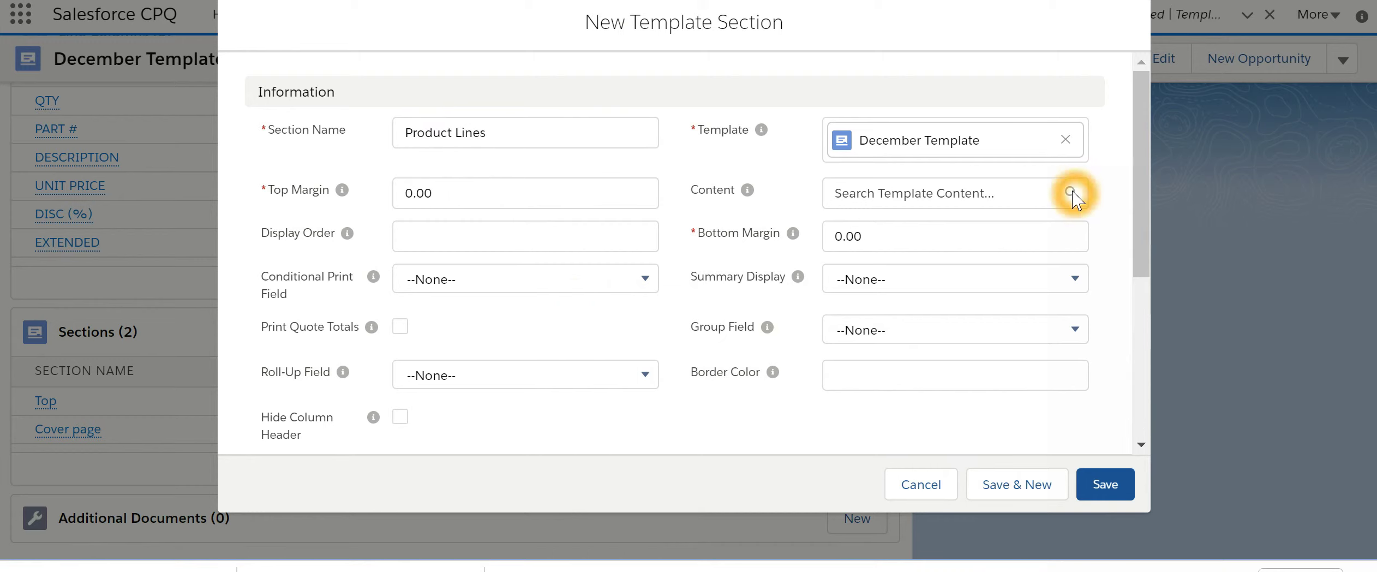
click(1072, 197)
click(1011, 195)
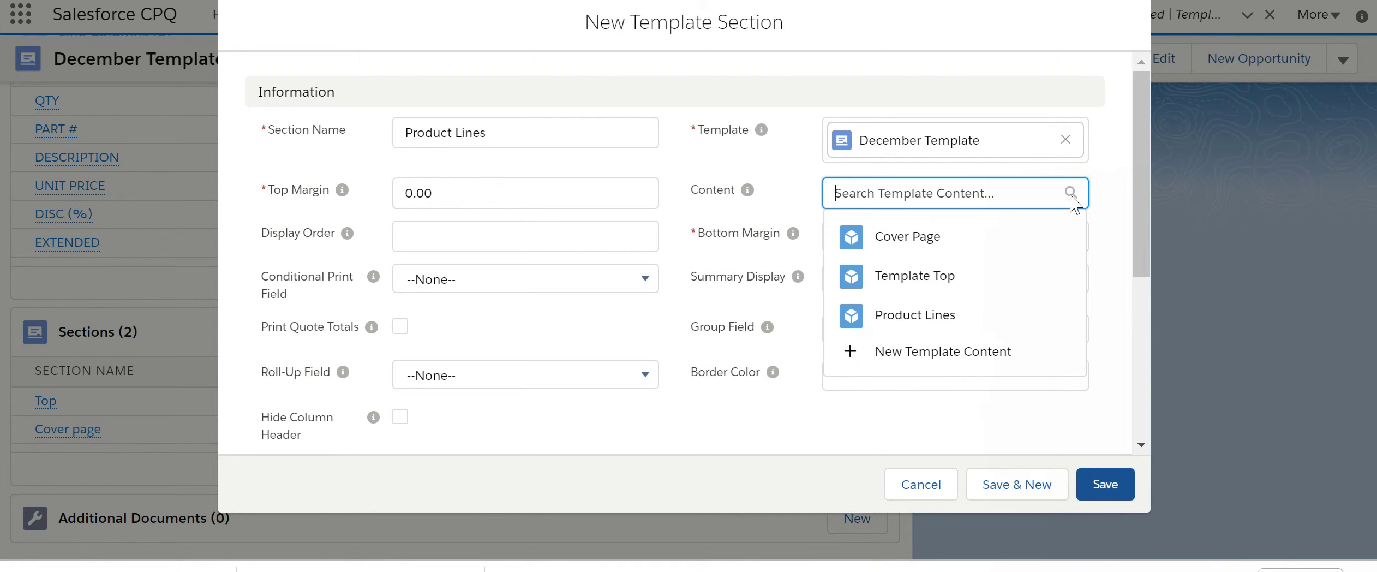
click(974, 318)
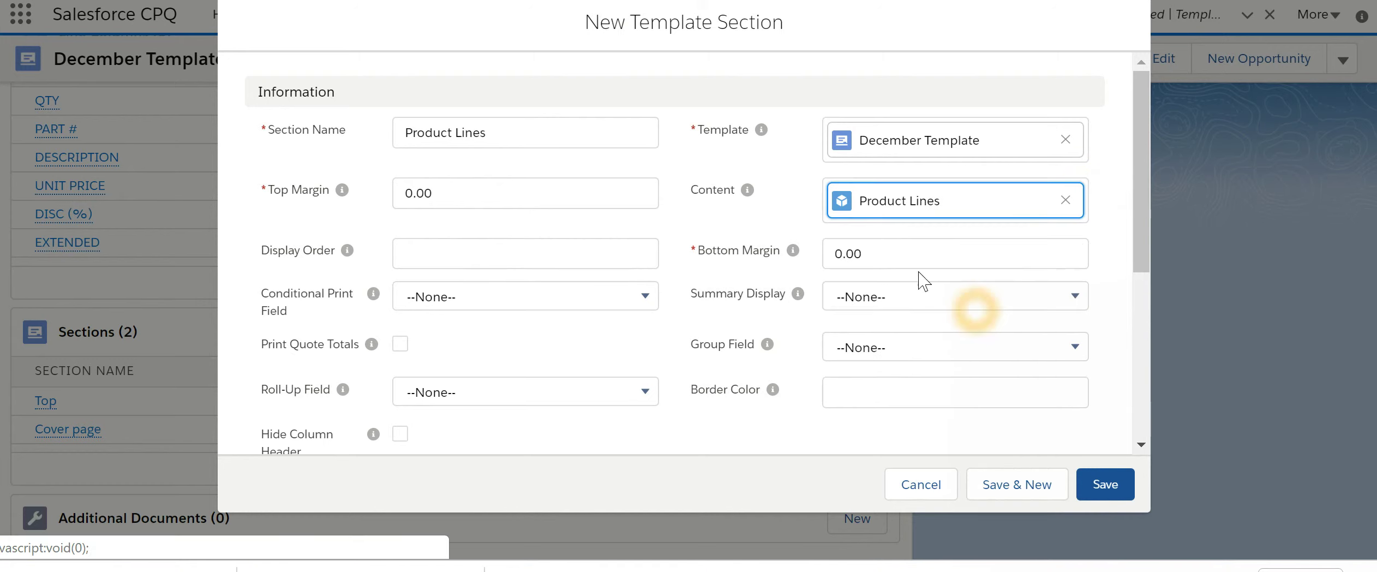
Step: Set the Product Lines section's top and bottom margins to 1 and save the section
click(538, 257)
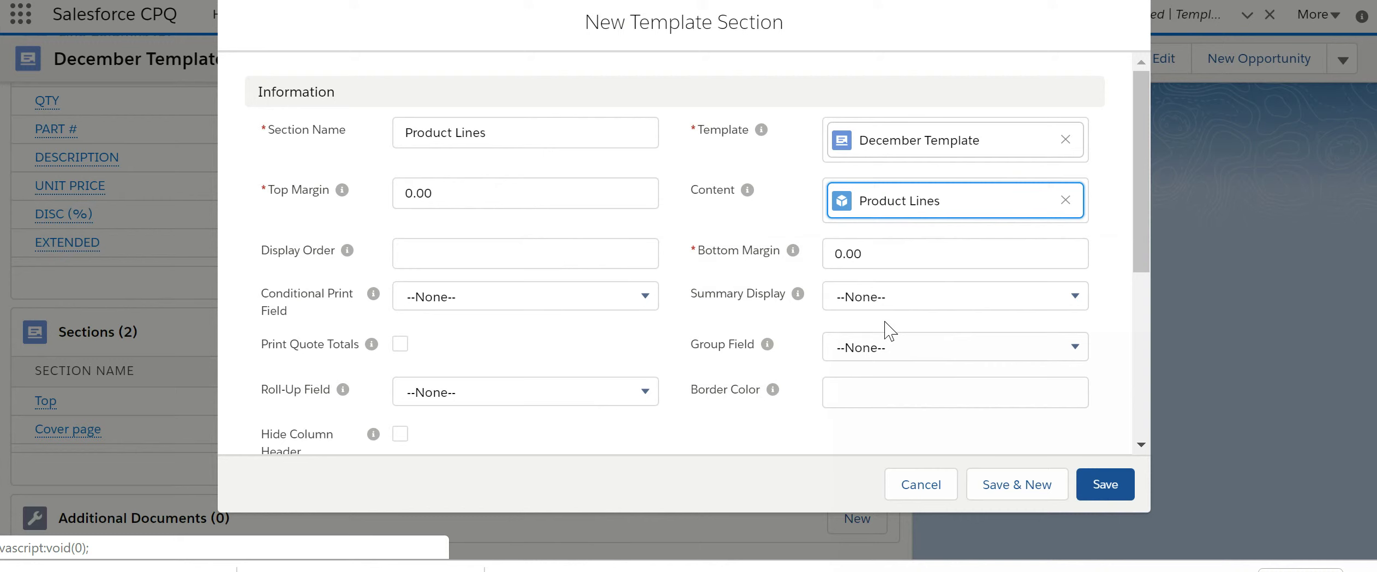
click(906, 303)
click(470, 196)
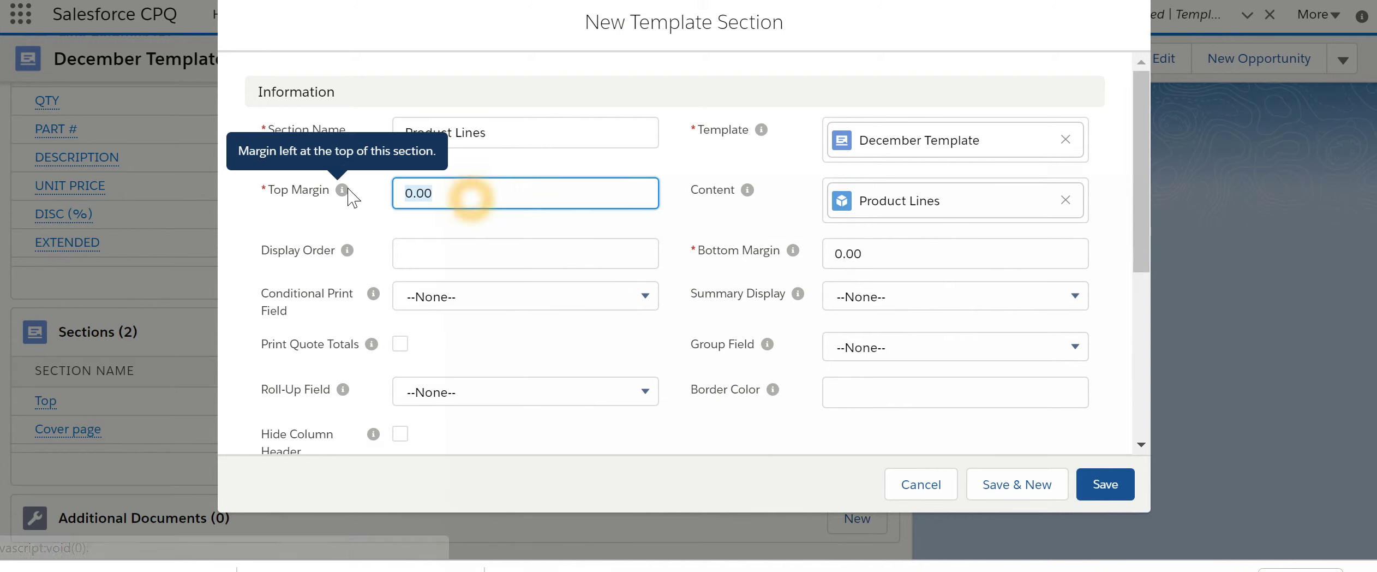
text(1)
click(882, 254)
text(1)
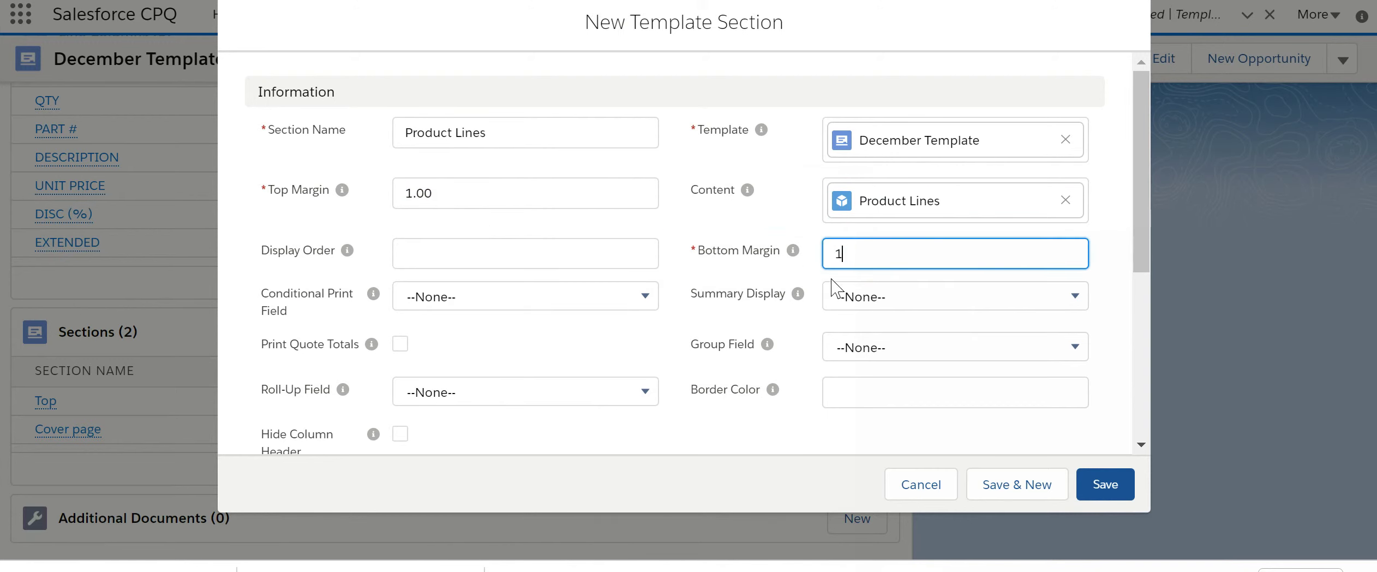
click(1102, 484)
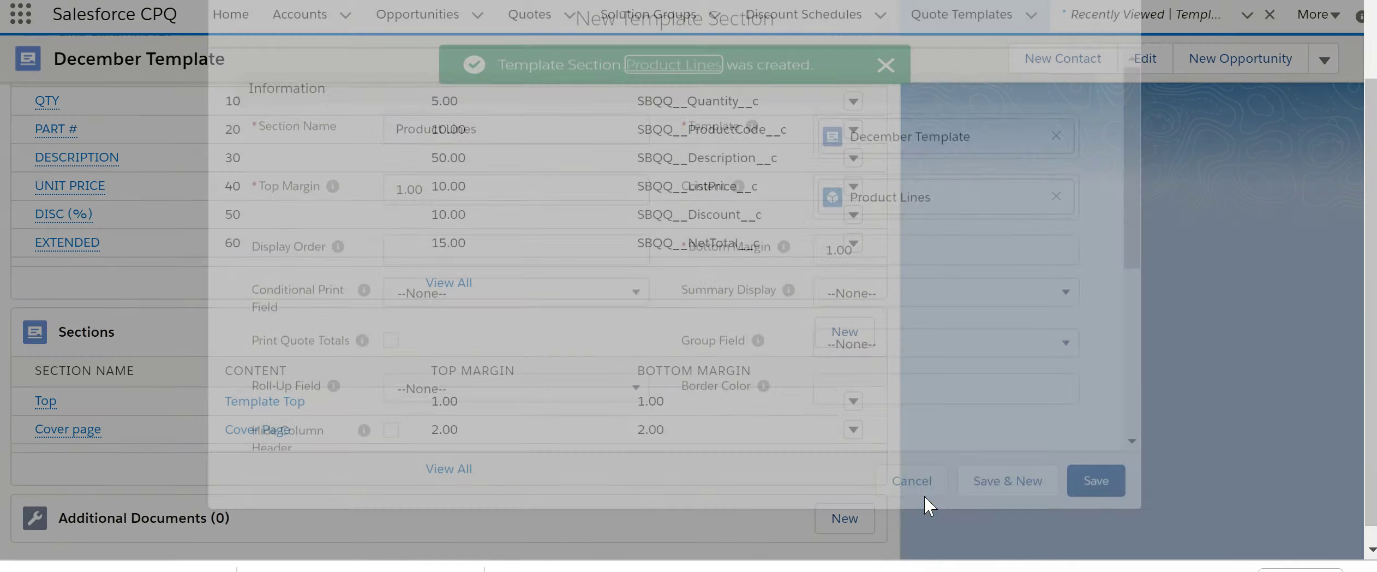
click(725, 502)
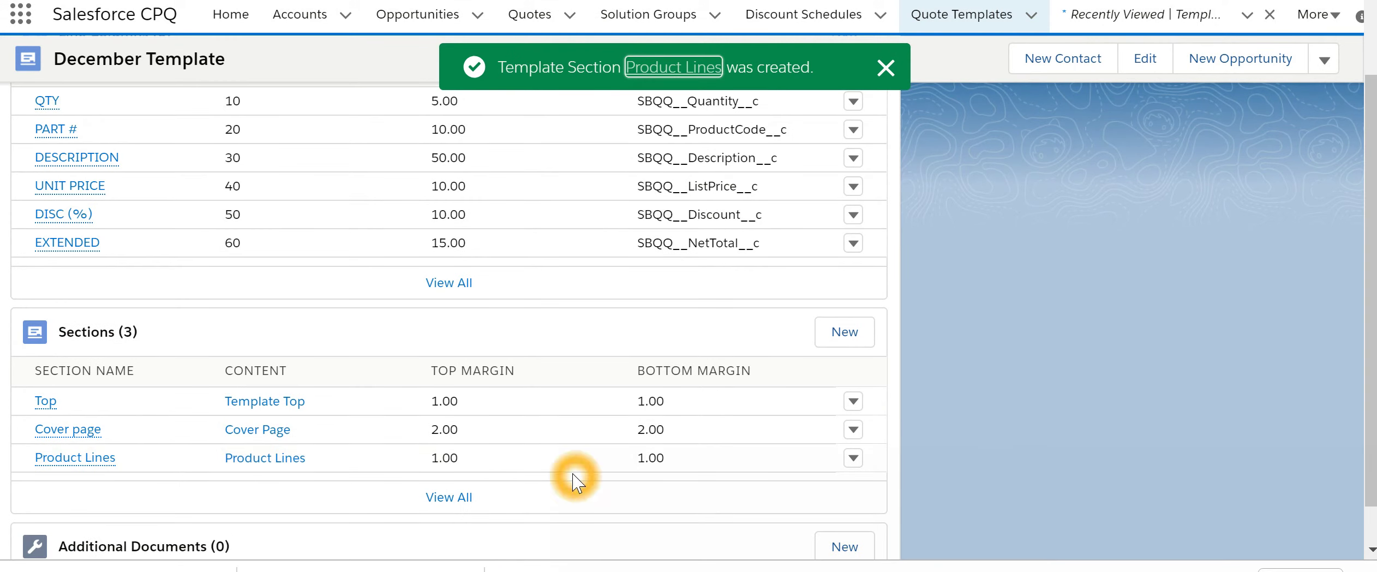
Step: Edit the Top section, set its display order to 10 and save it
click(853, 401)
click(806, 412)
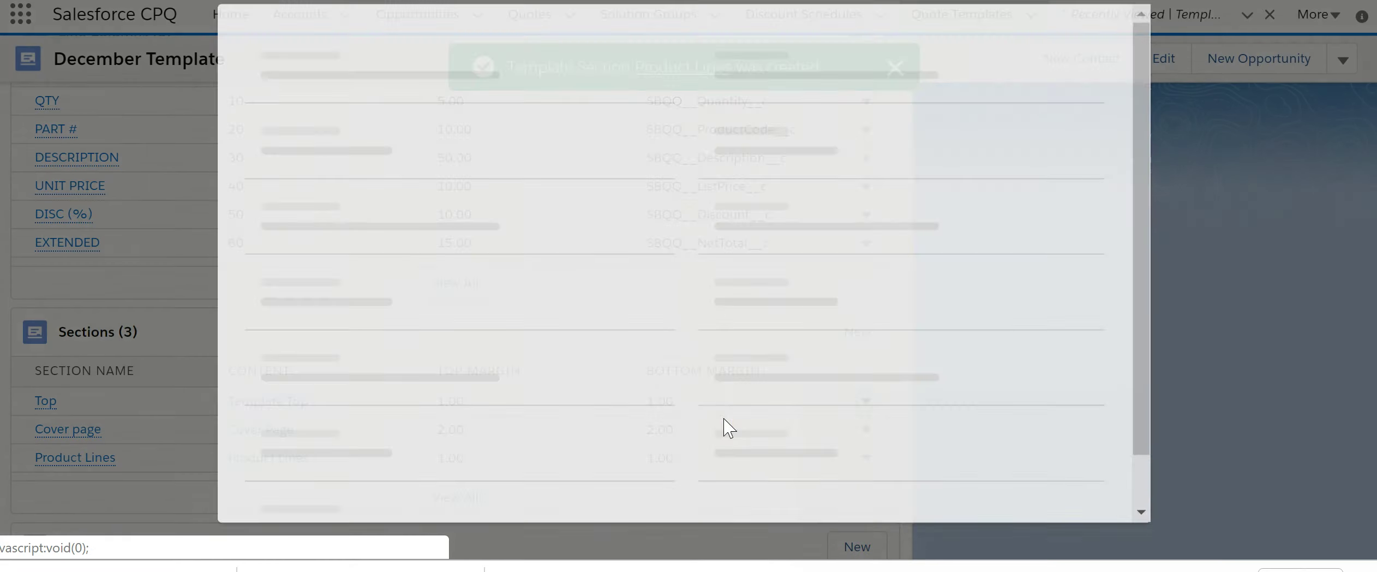
click(425, 196)
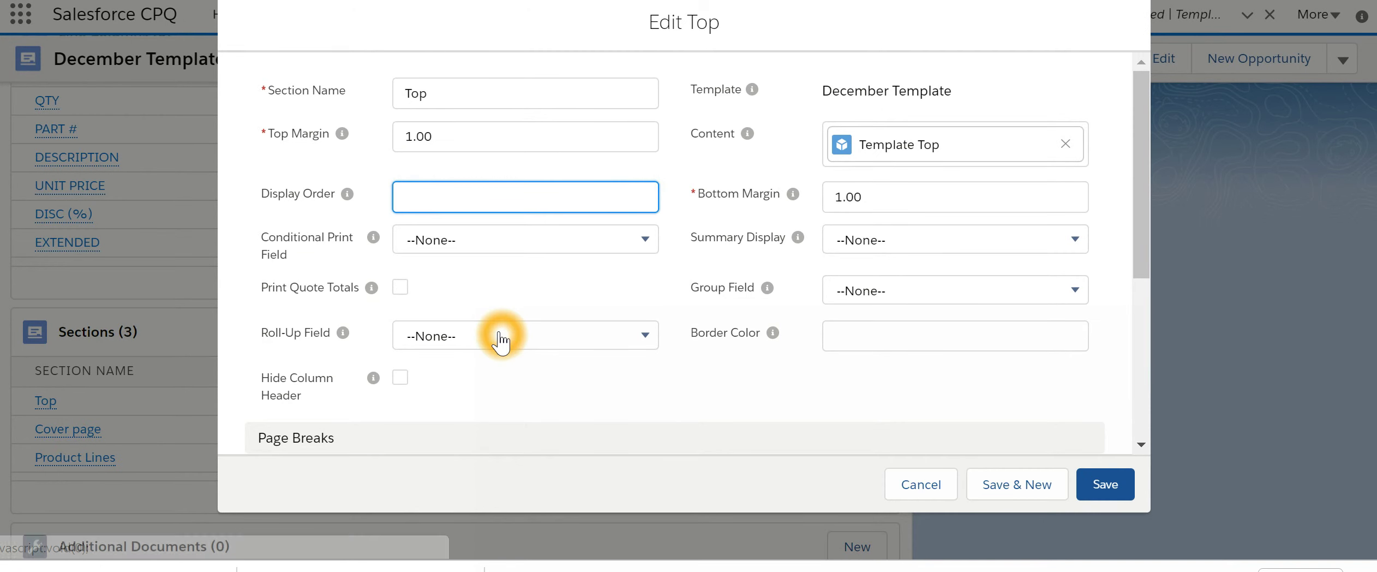
text(10)
click(1106, 484)
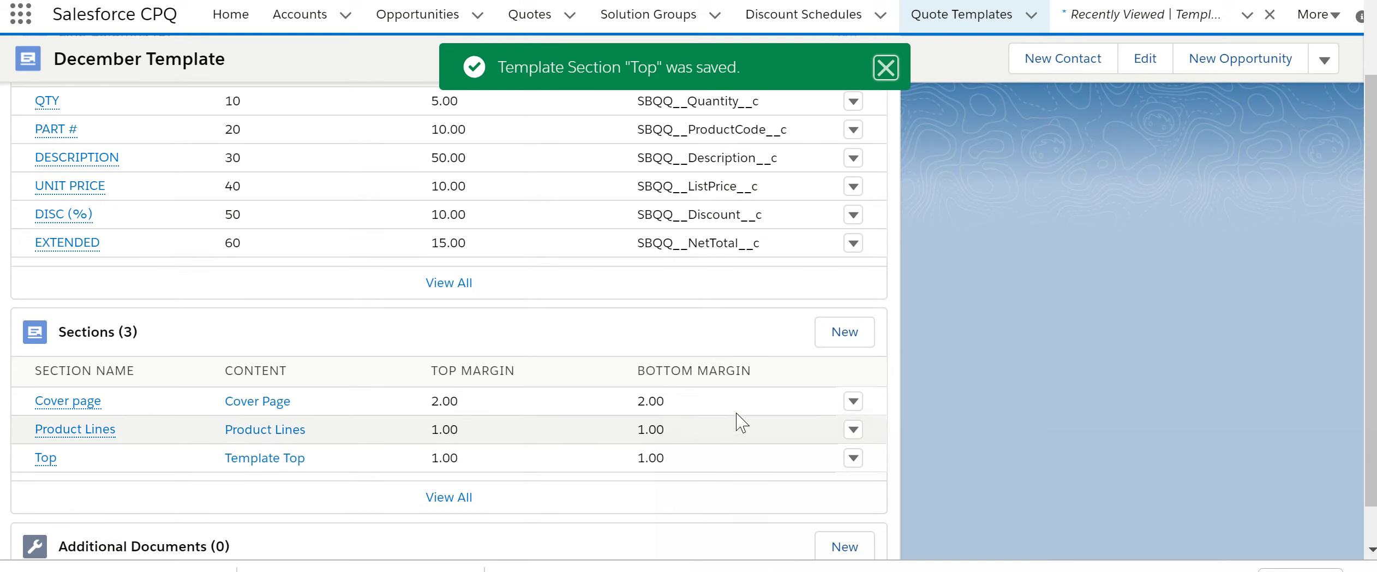
Step: Edit the Cover page section, set its display order to 20 and save it
click(853, 404)
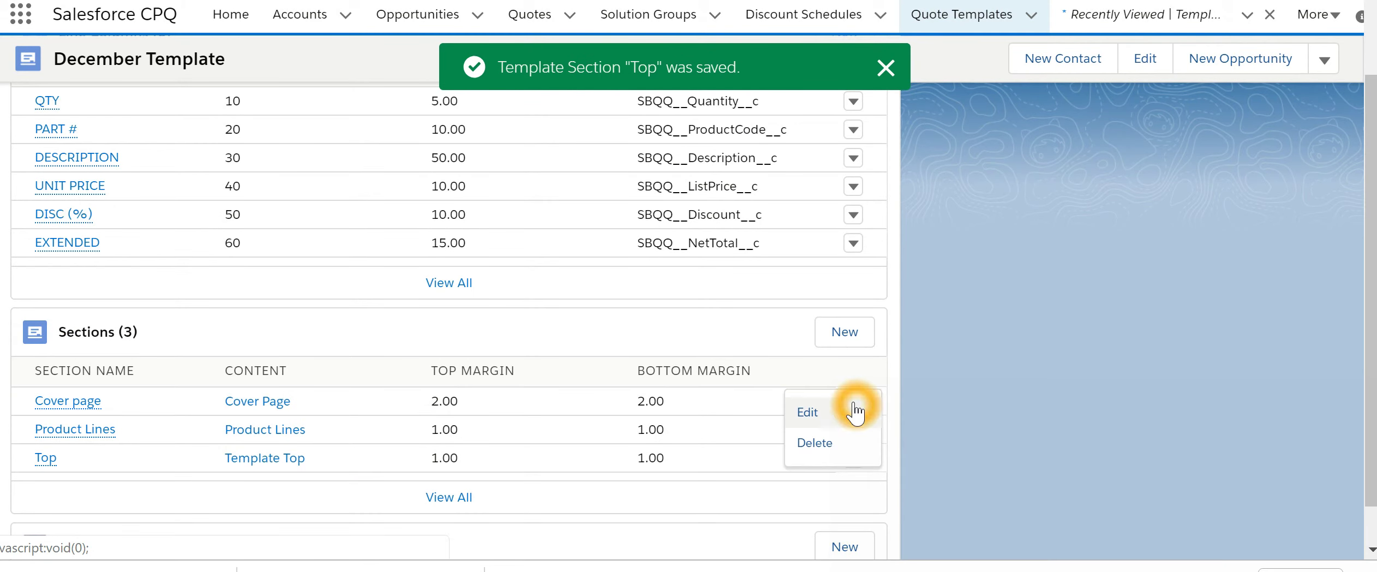
click(814, 410)
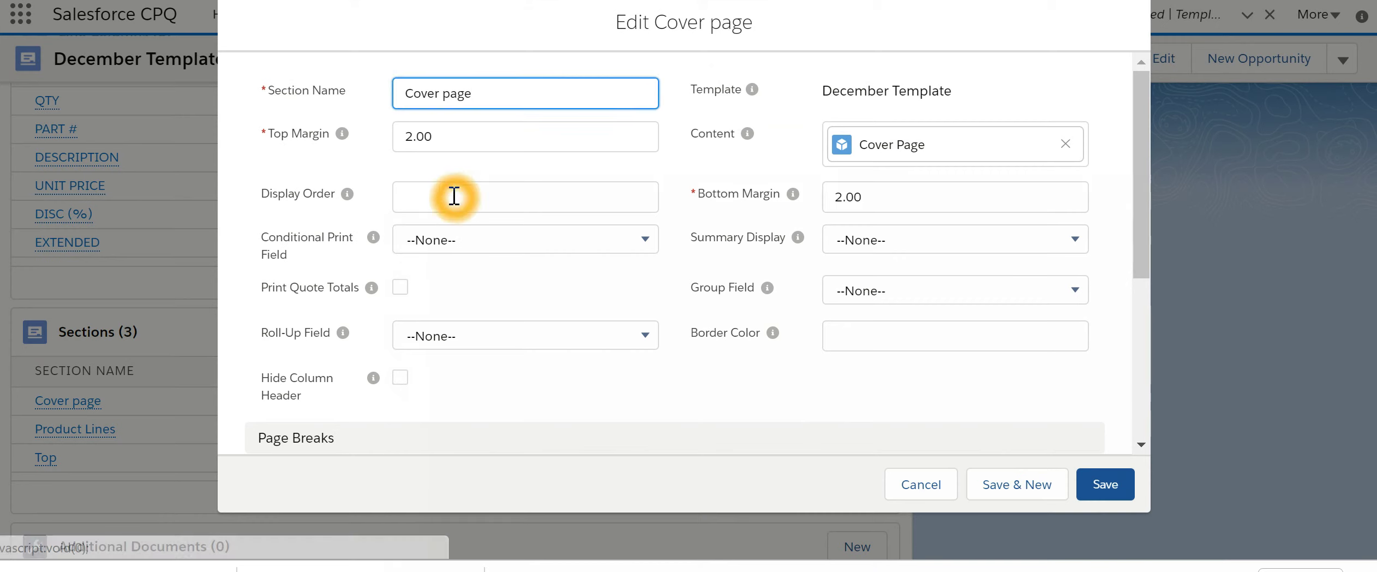
click(455, 194)
text(20)
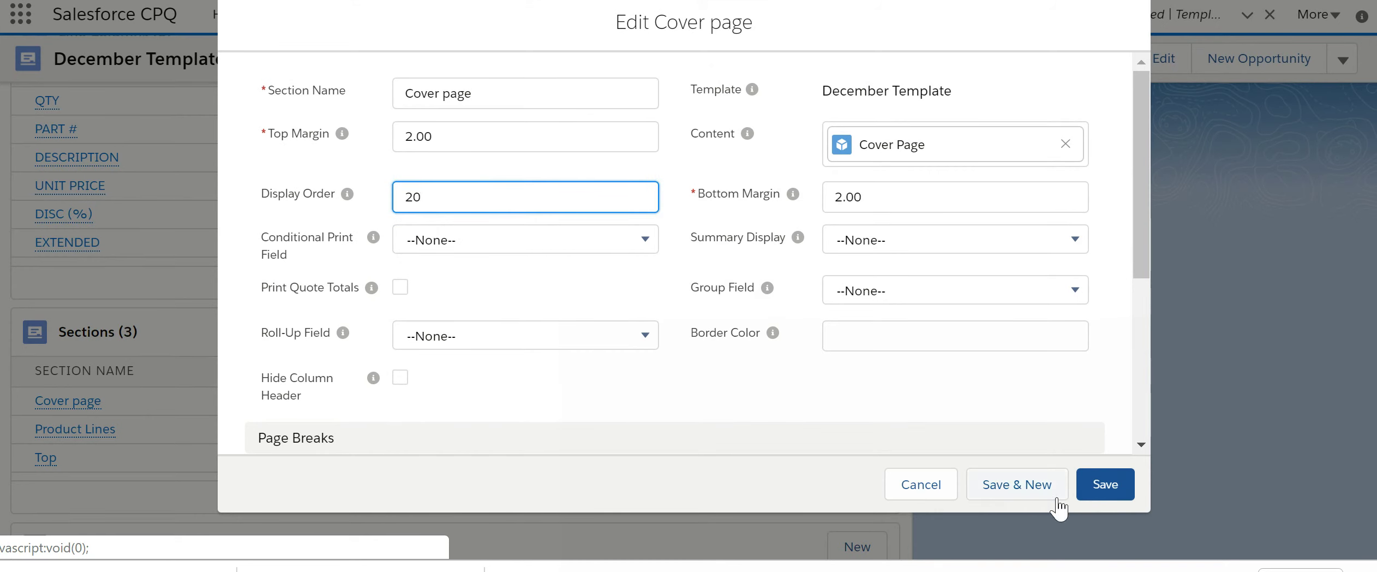
click(1106, 484)
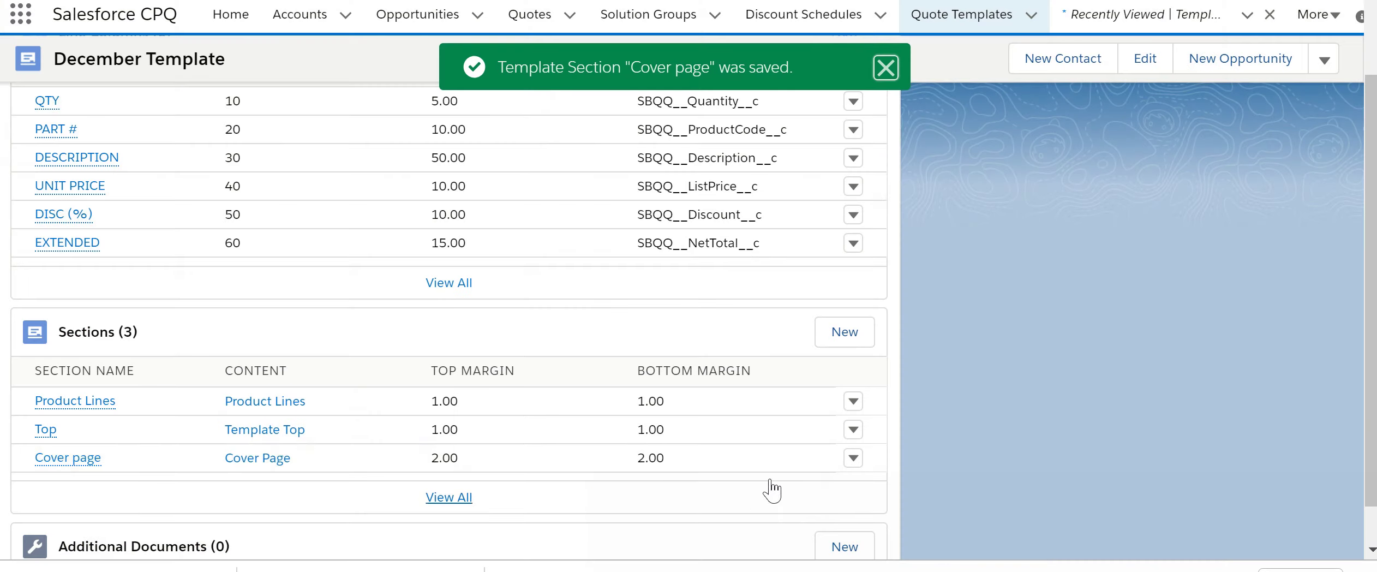
Step: Edit the Product Lines section, set its display order to 30 and save it
click(853, 458)
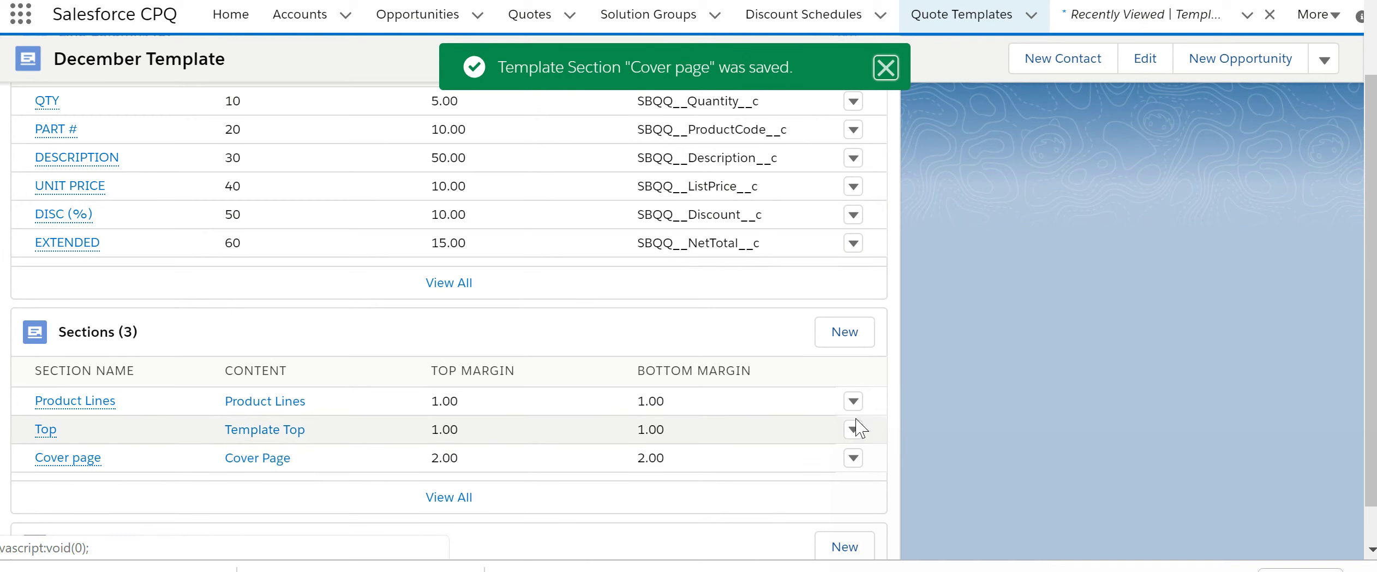
click(853, 401)
click(808, 412)
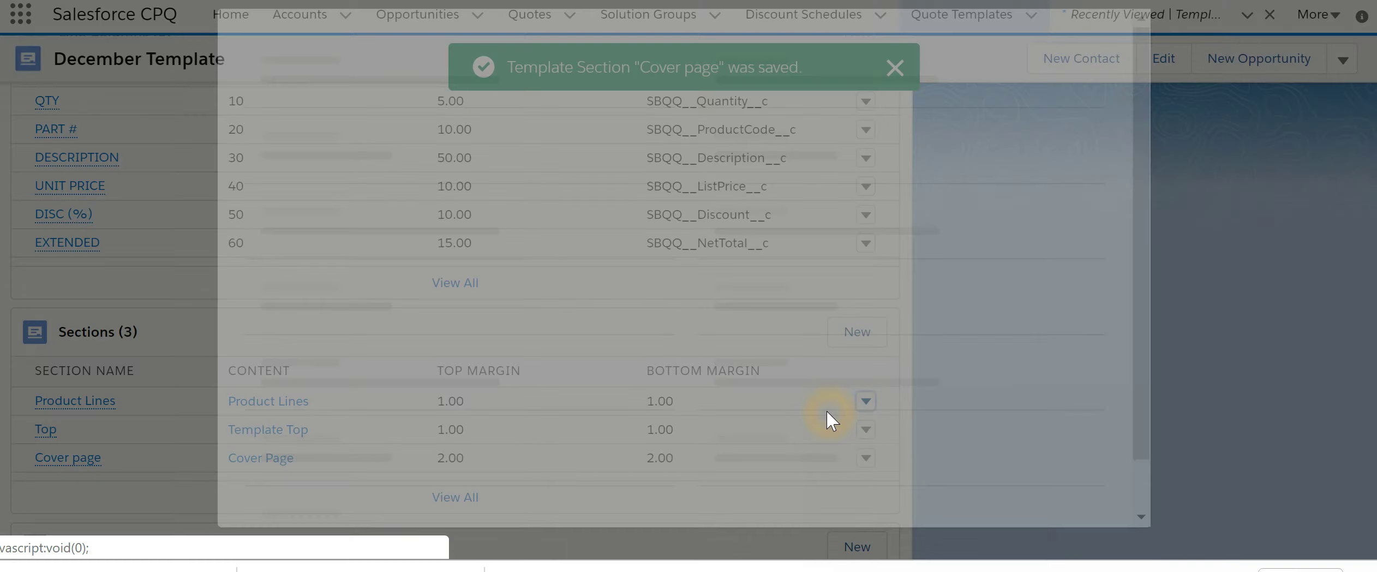
click(452, 205)
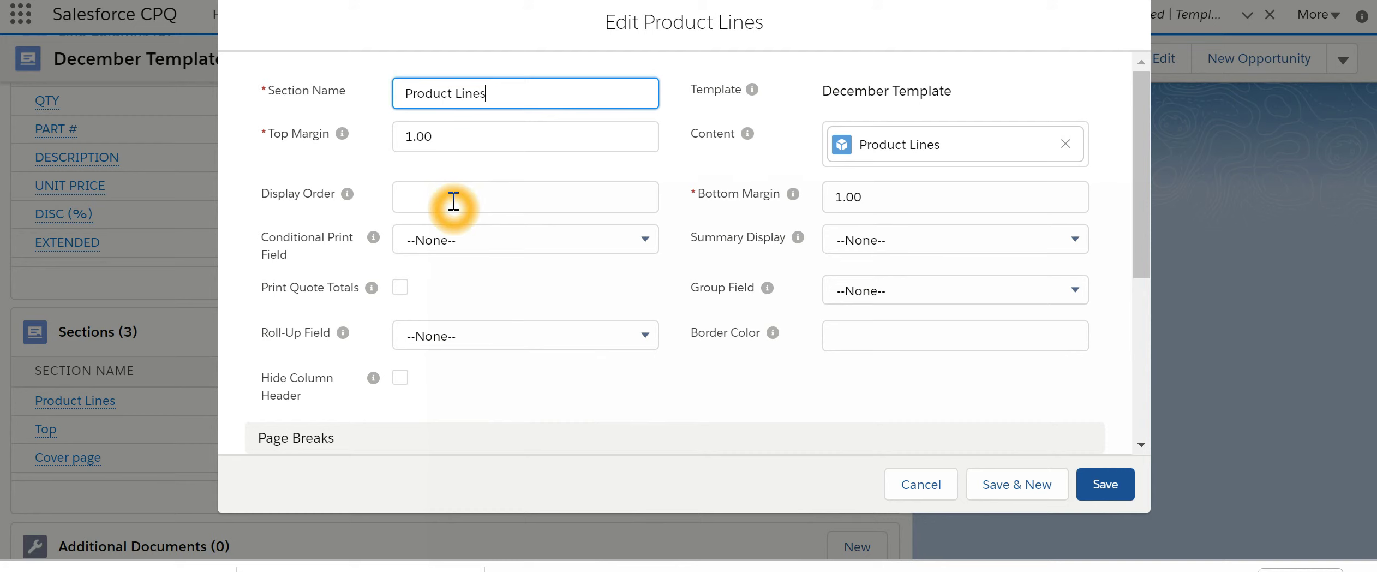
text(30)
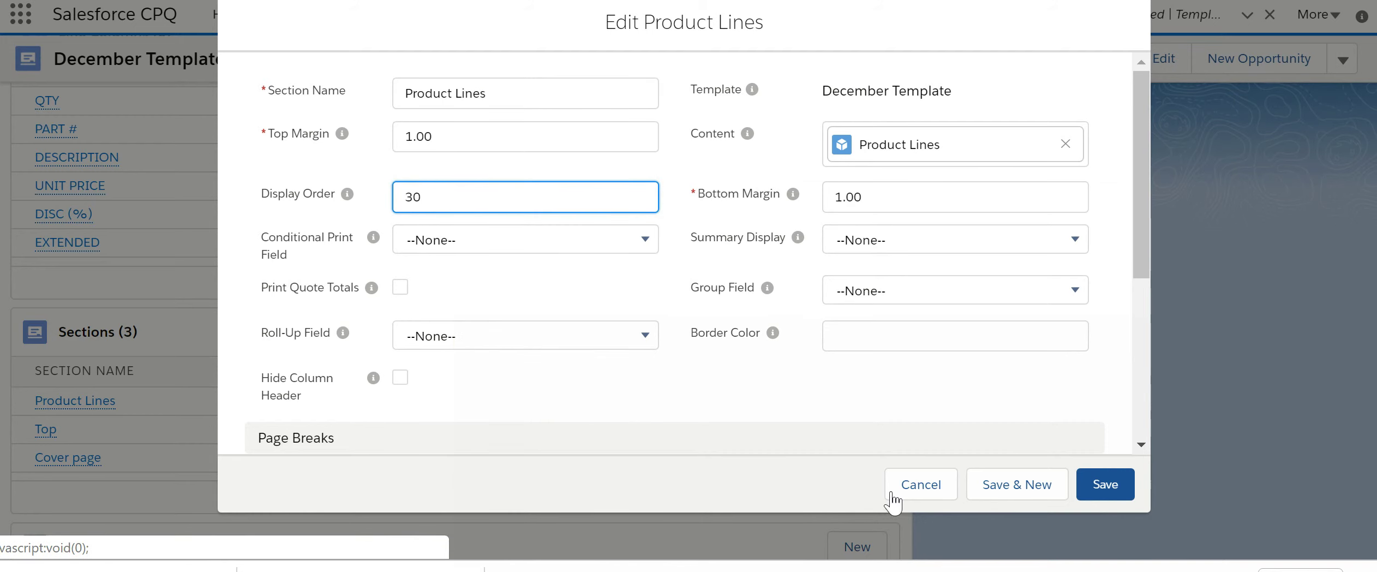
click(1090, 494)
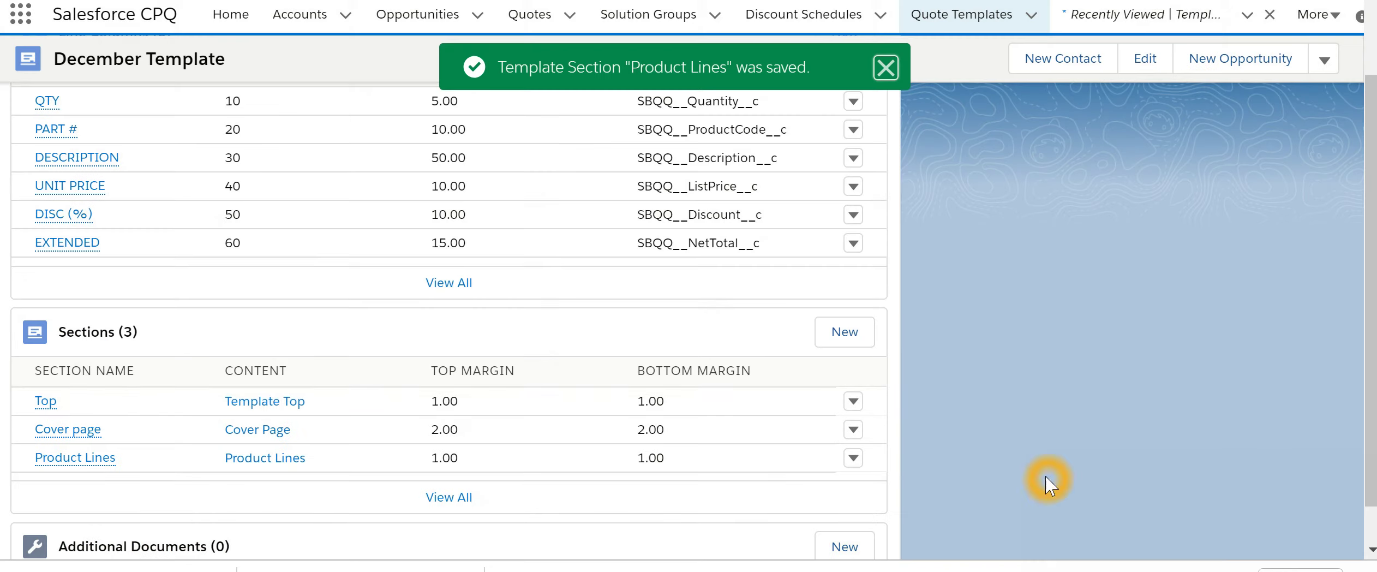
Step: Open the primary quote with the $185,005.00 net amount and start Generate Document for it
click(251, 287)
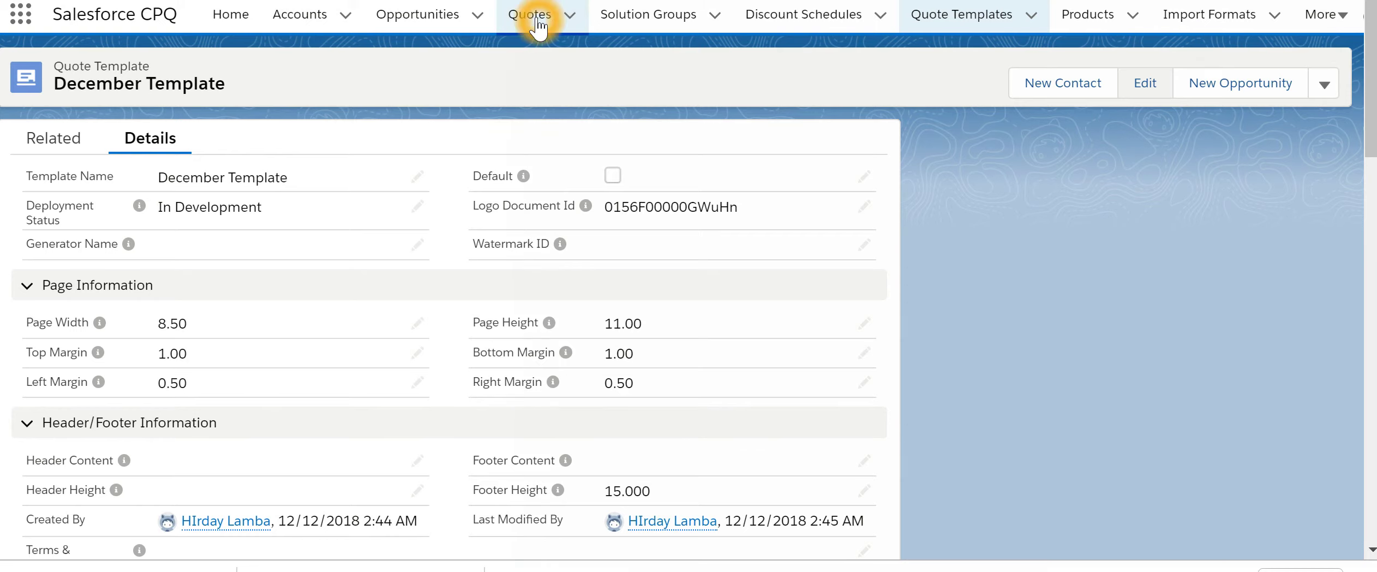
click(535, 16)
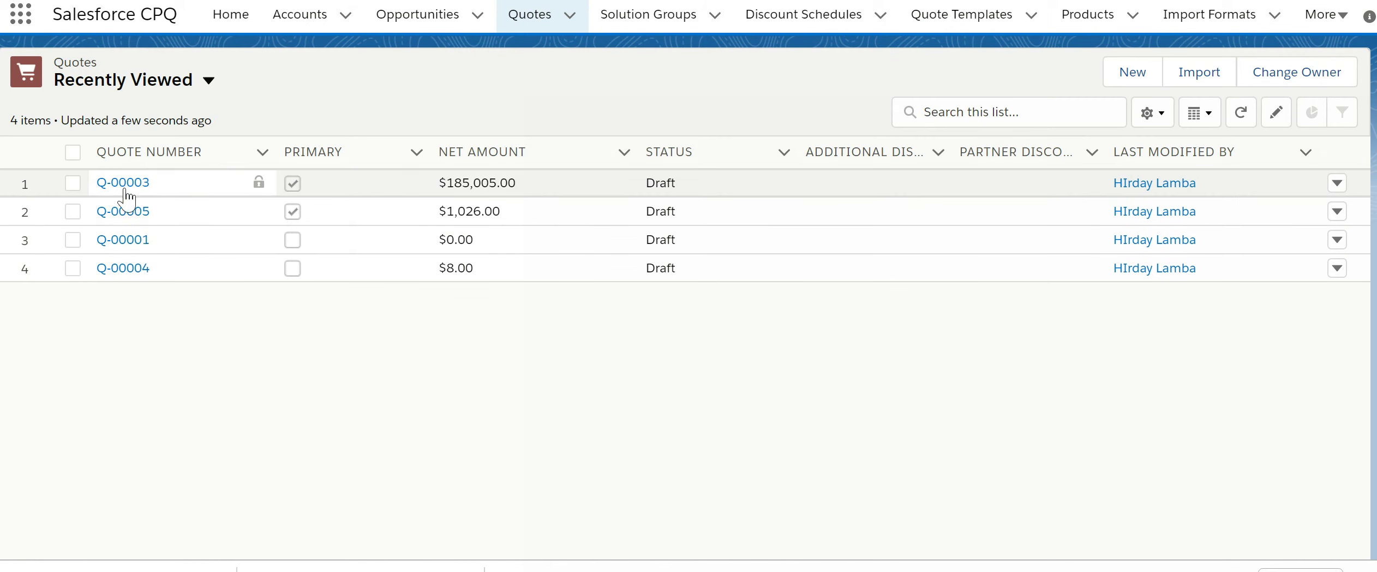
click(124, 186)
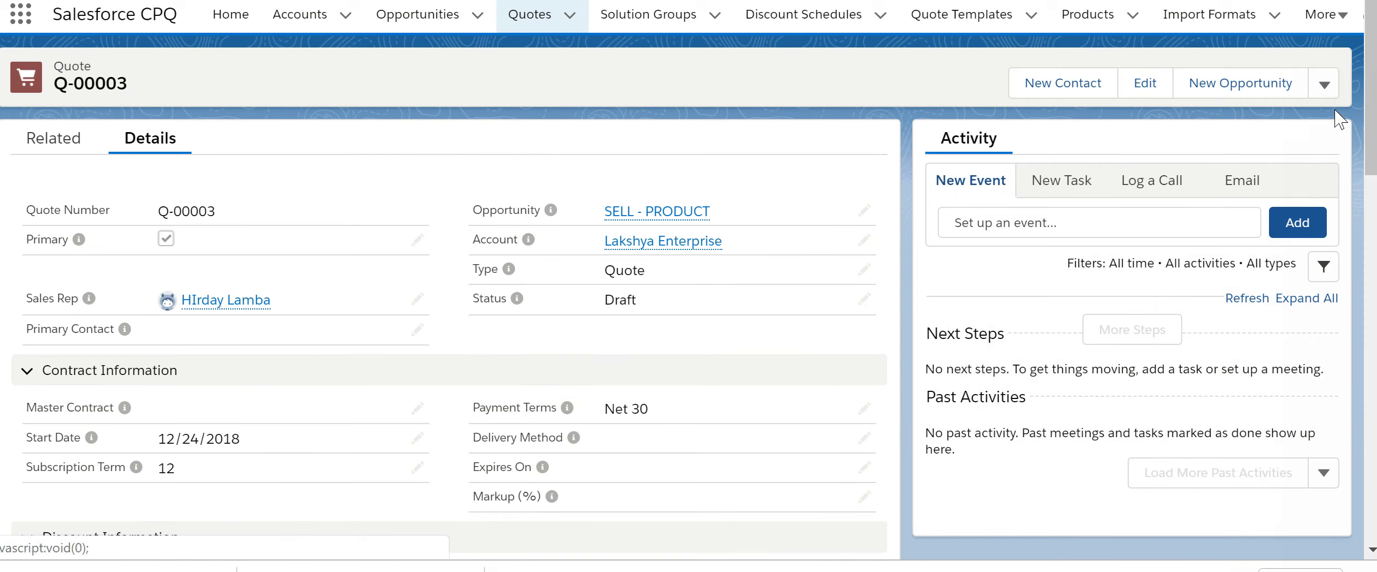
click(1324, 87)
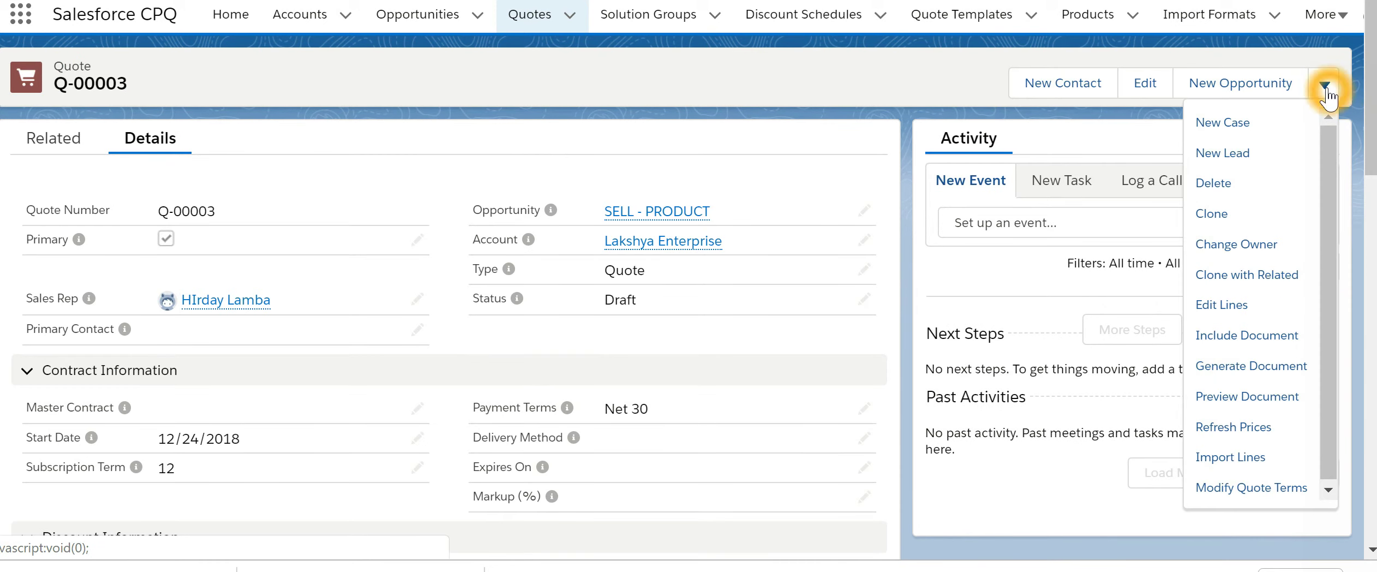
click(1285, 366)
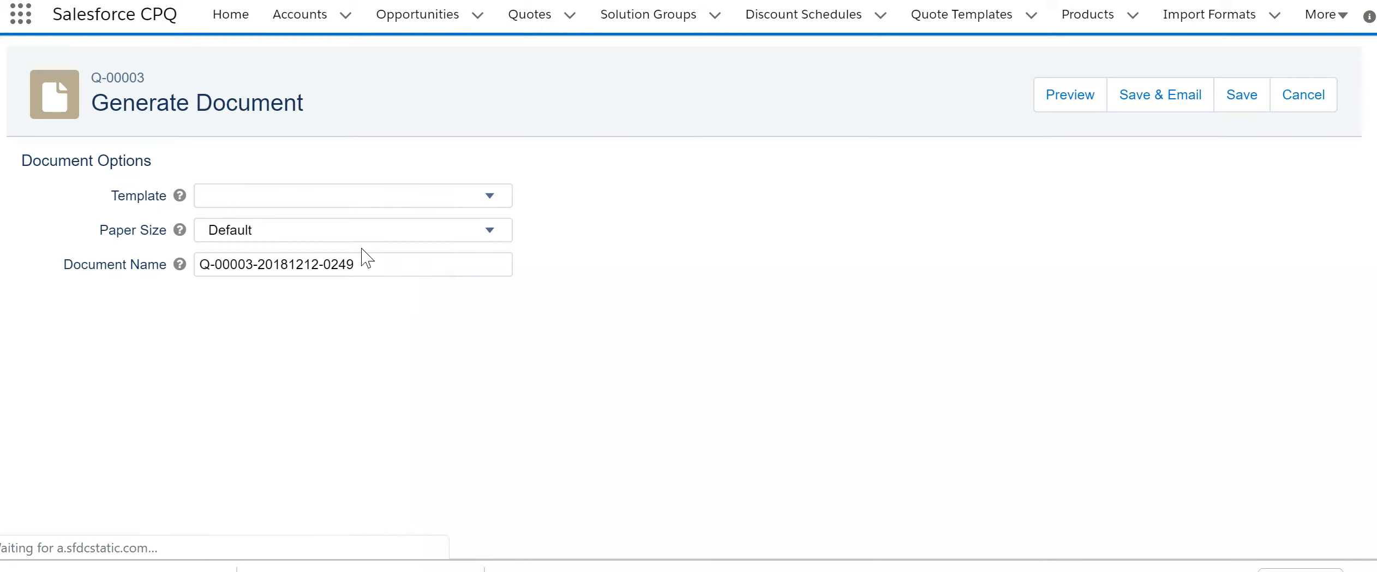
Step: Choose December Template as the document's template and preview the quote
click(484, 200)
click(376, 254)
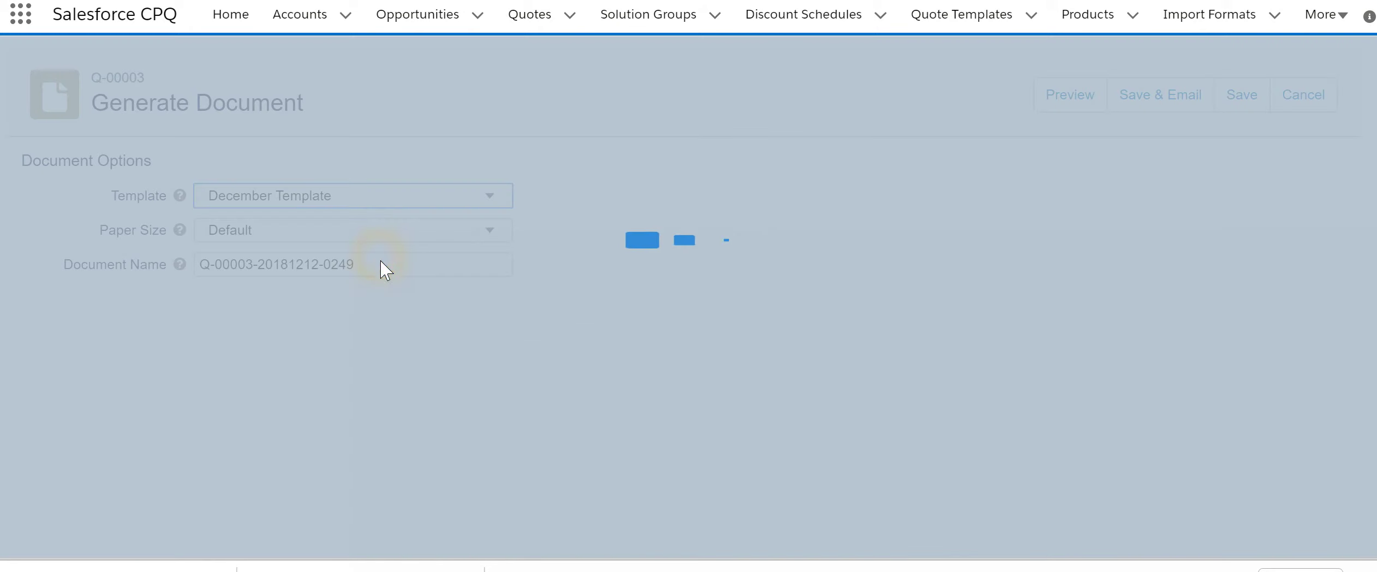
click(1055, 101)
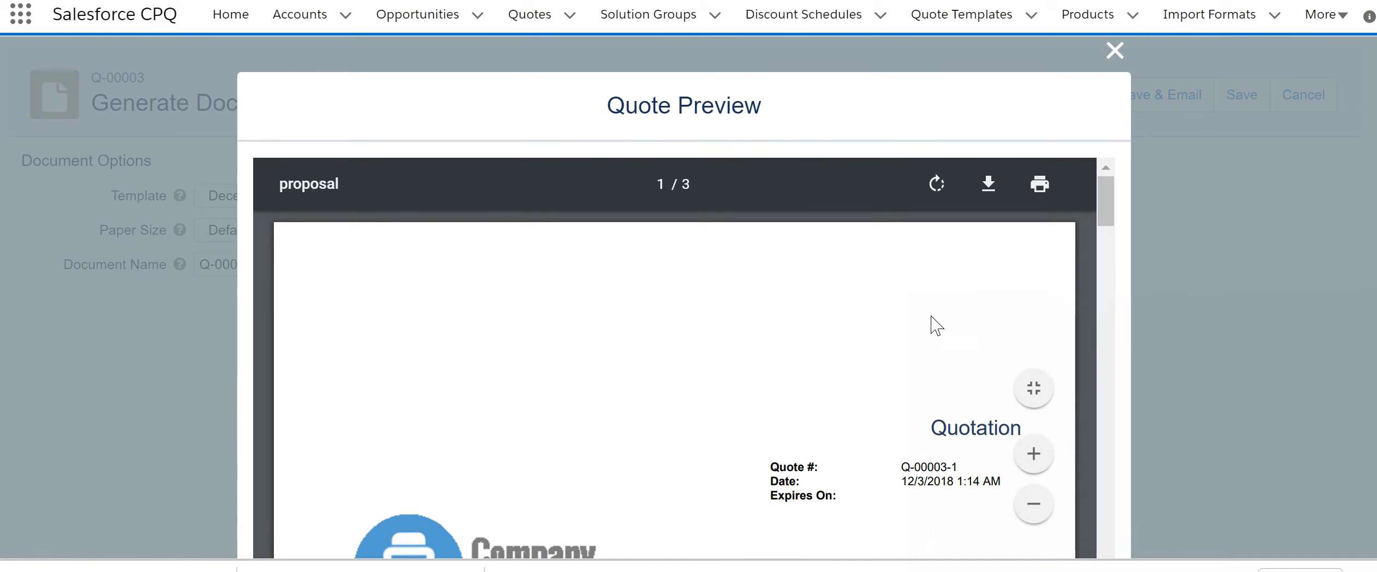
Step: Examine the first page of the quote preview, including the logo, company address, Ship To and Bill To blocks and salesperson table
click(962, 372)
scroll(964, 377, up, 3)
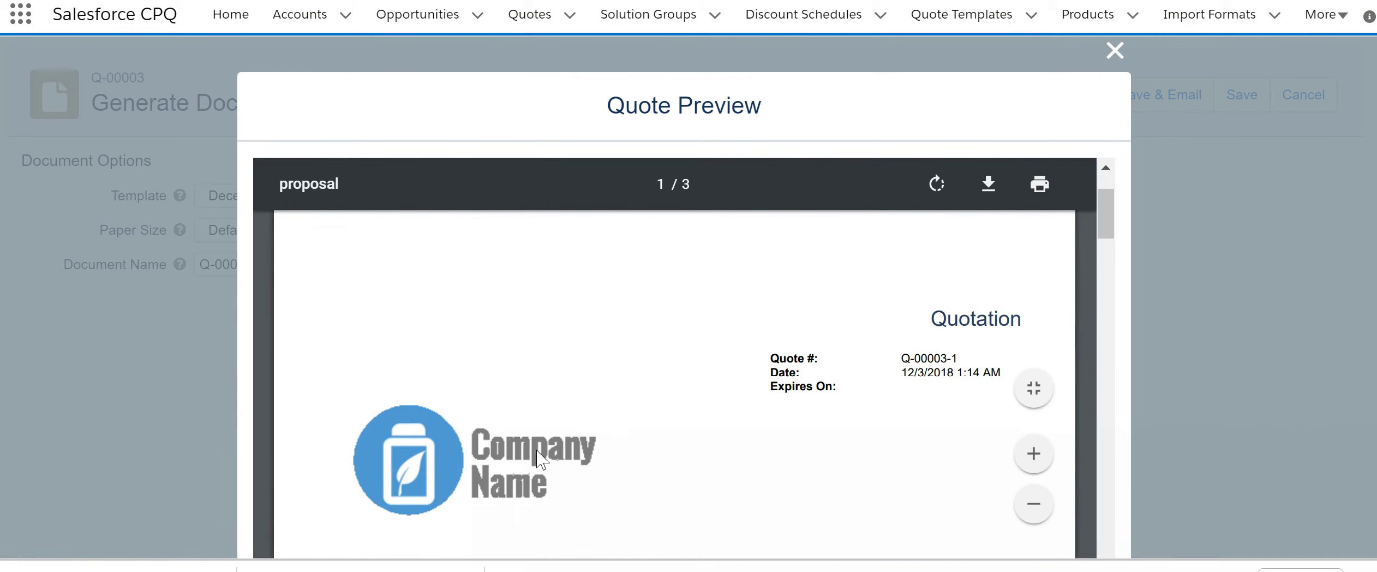
scroll(557, 441, down, 4)
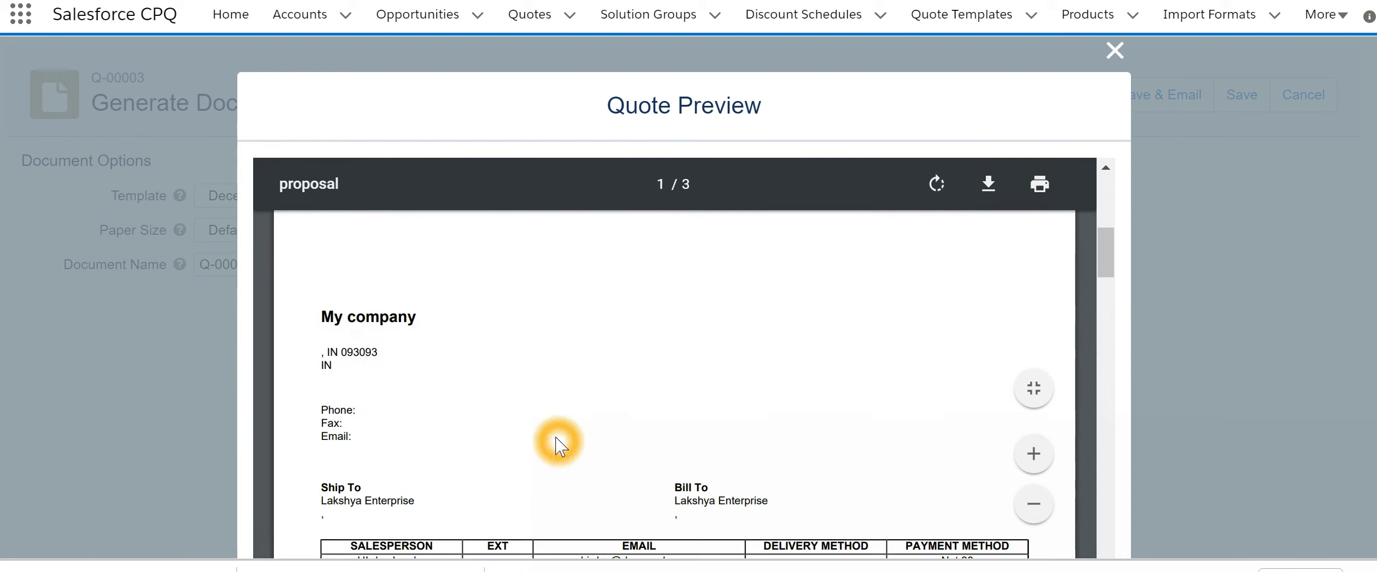
scroll(577, 295, down, 1)
scroll(573, 296, up, 1)
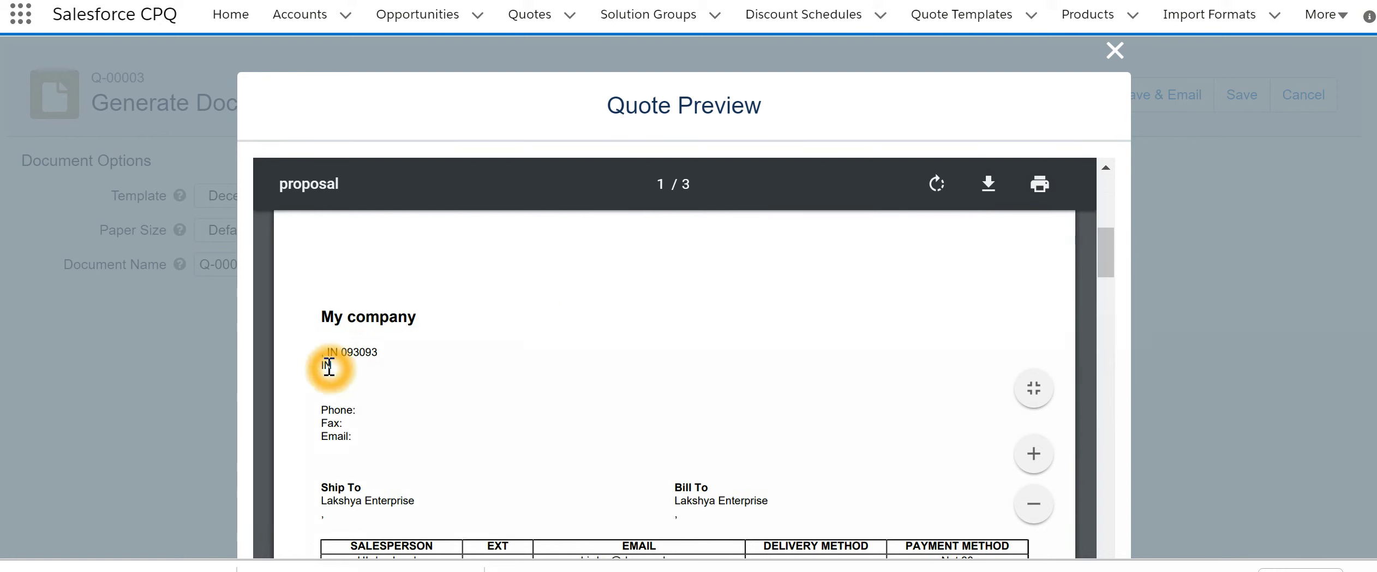
click(376, 359)
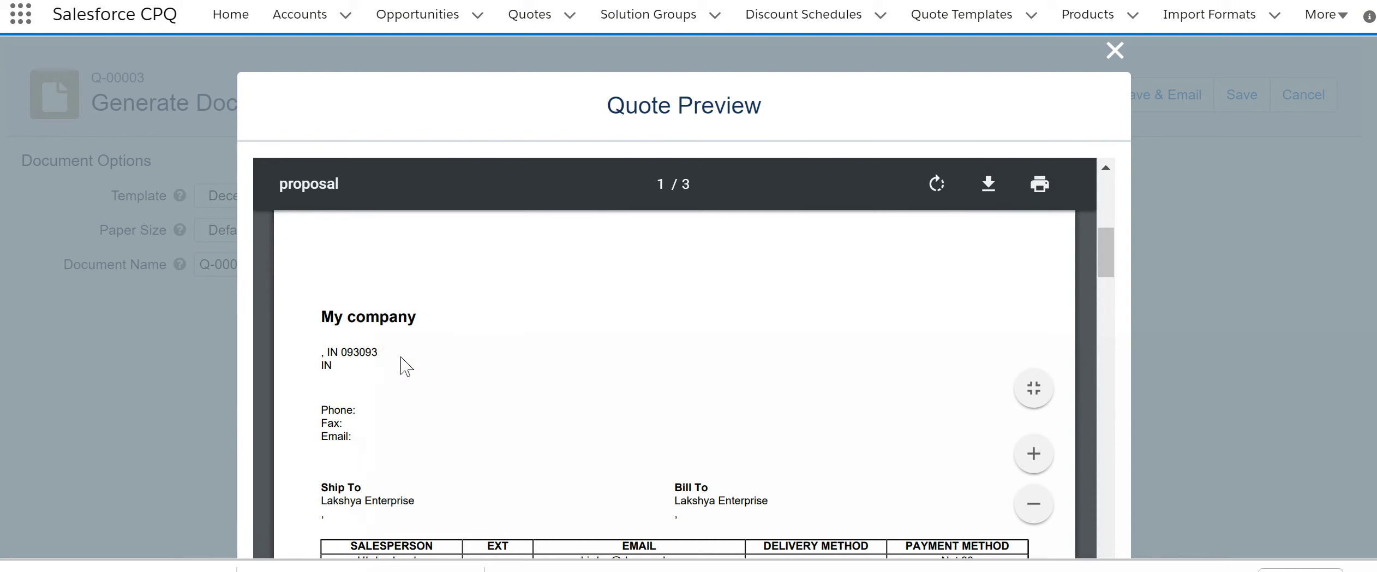
click(404, 361)
scroll(446, 369, down, 2)
scroll(470, 382, down, 2)
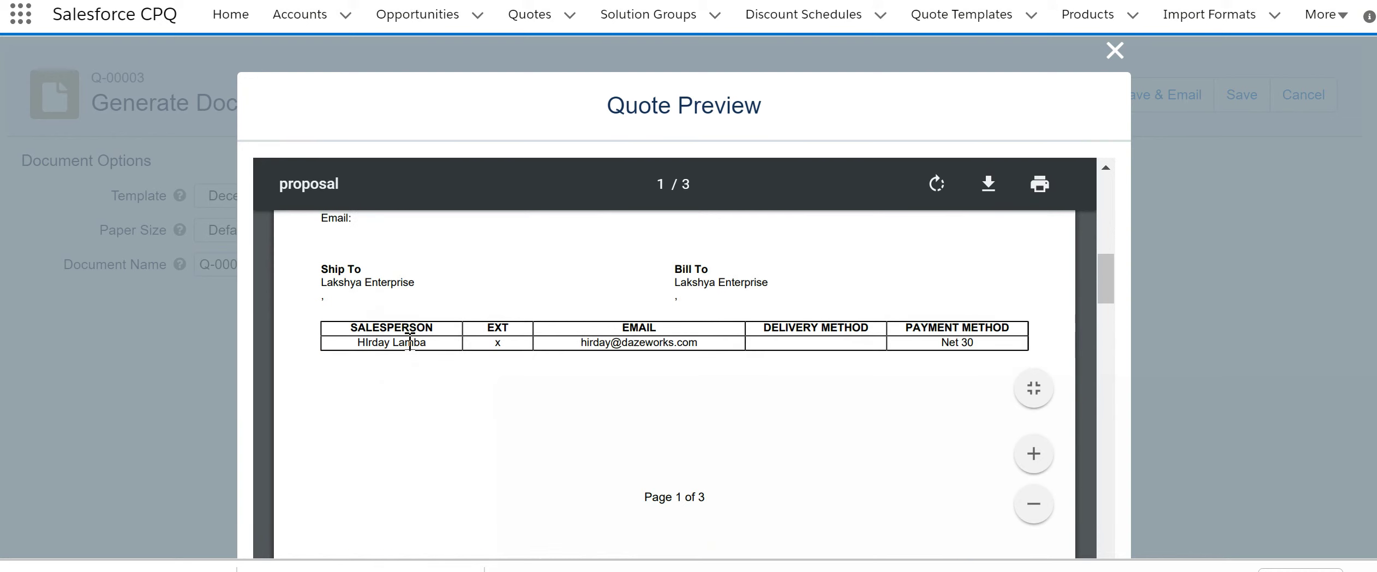
Step: Review the cover text on page 2 and the product lines table on page 3 of the quote preview
scroll(630, 384, down, 6)
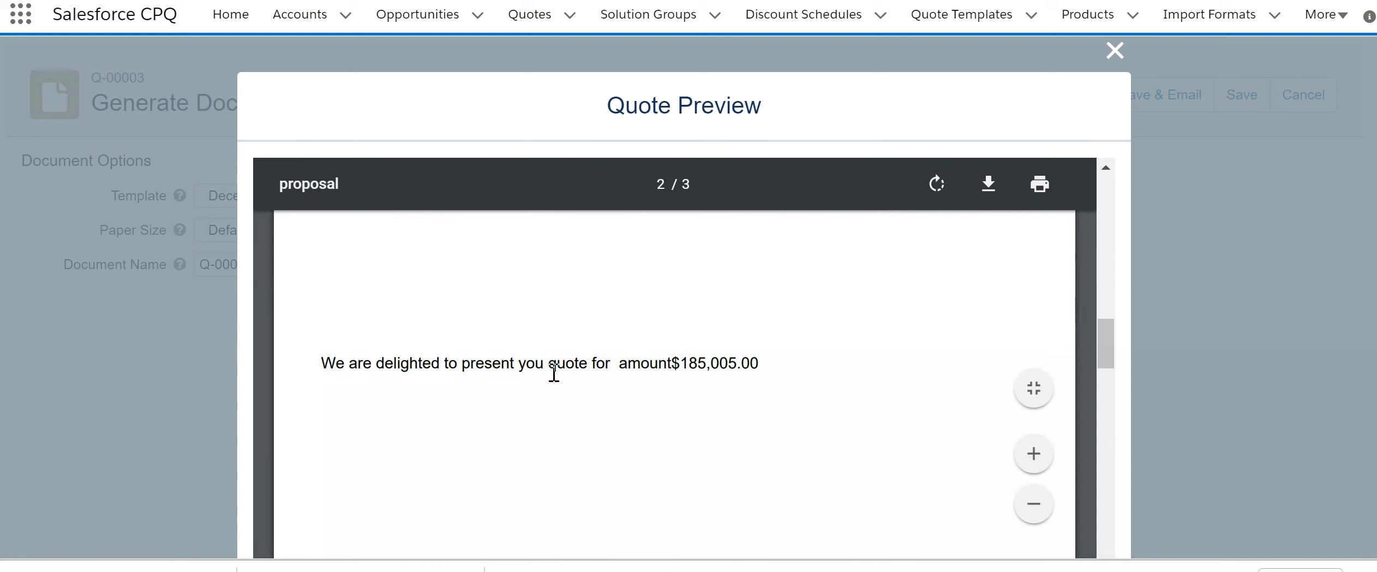
click(757, 370)
scroll(760, 371, down, 3)
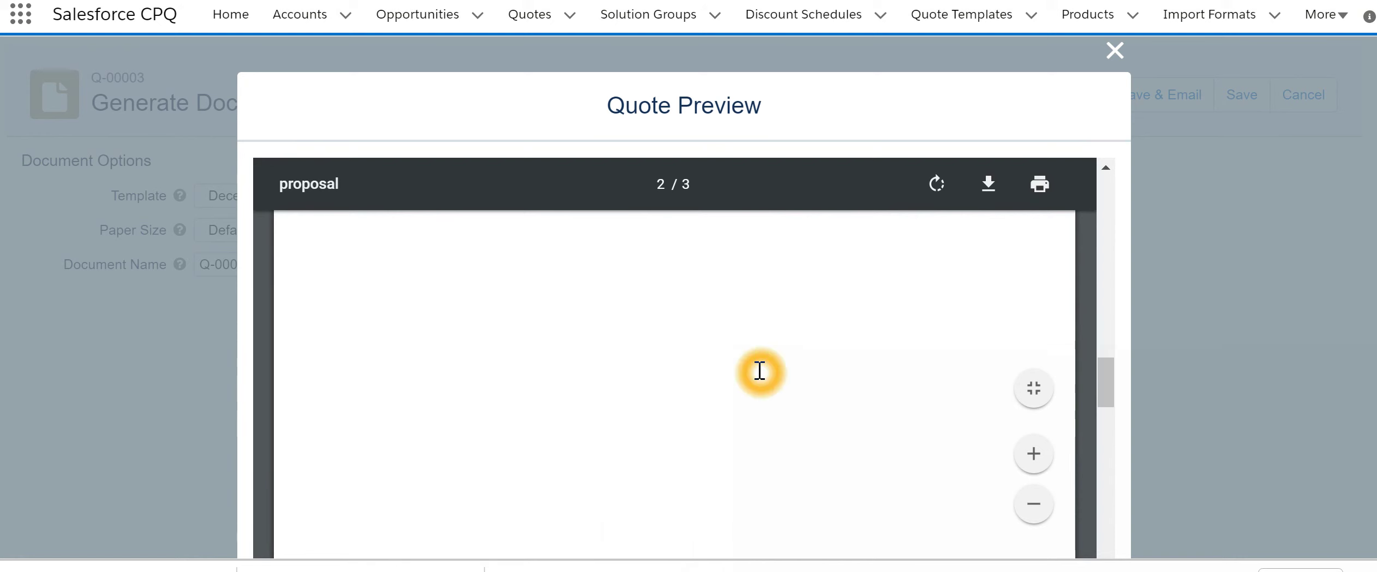
scroll(760, 371, down, 5)
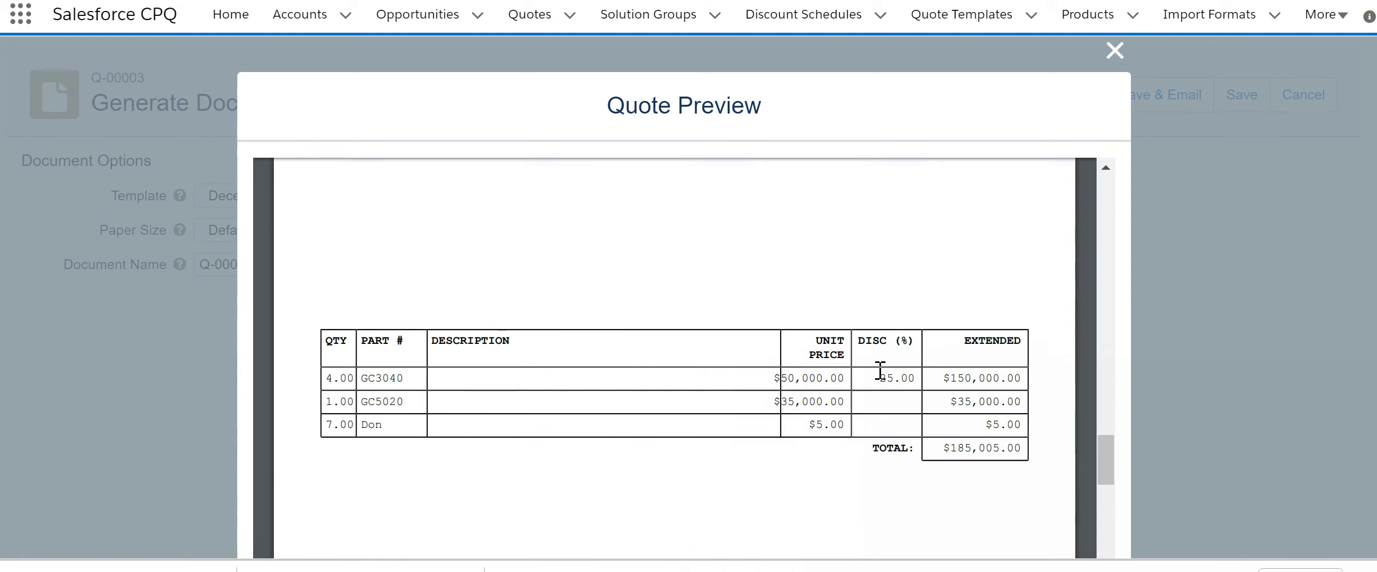
click(579, 431)
click(338, 348)
click(472, 348)
click(340, 341)
Step: Compare the December Template's line columns with the previewed product table, checking the fit of the Unit Price column
click(1121, 52)
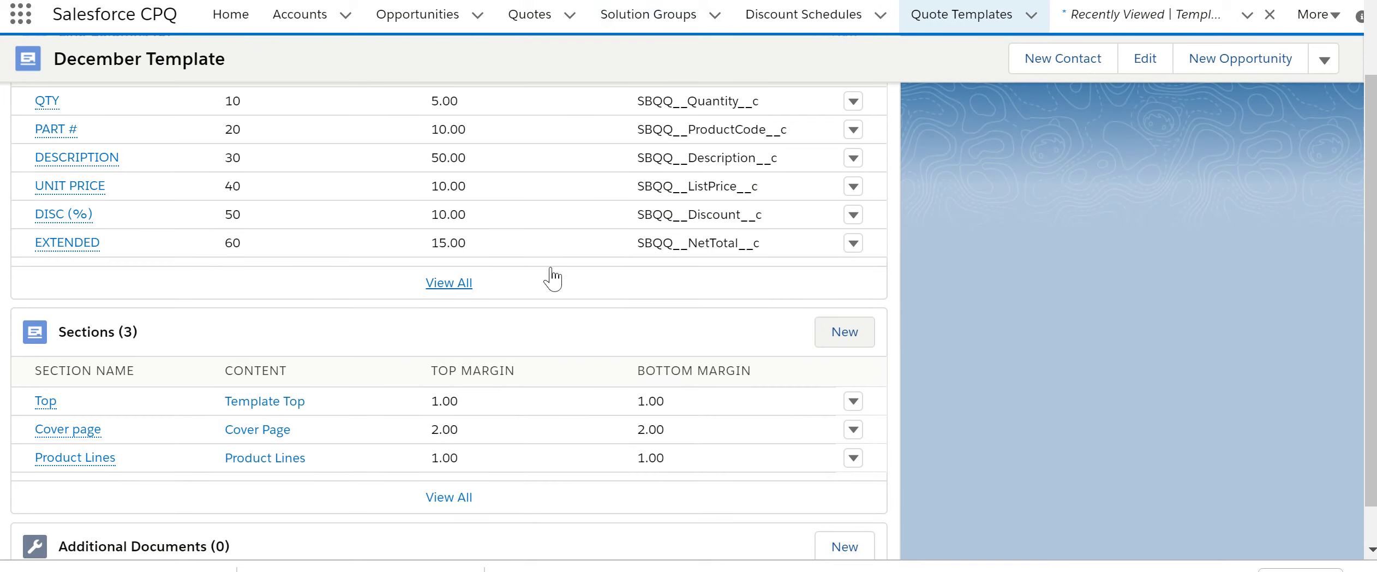
click(552, 279)
scroll(547, 270, up, 3)
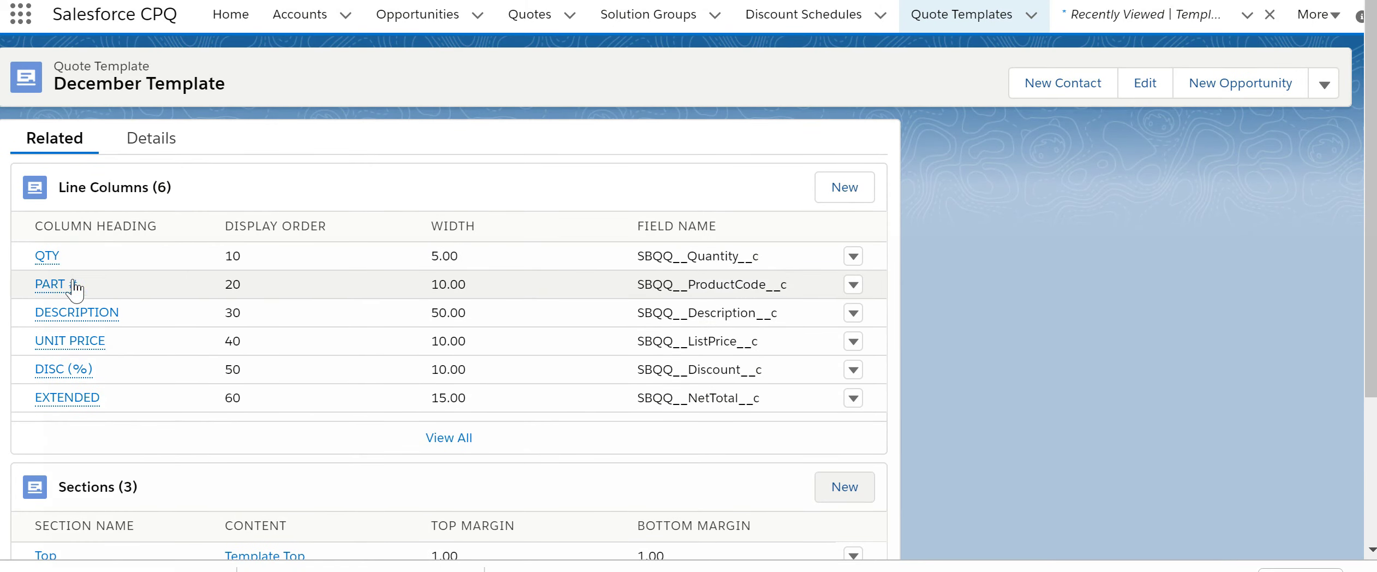
click(90, 398)
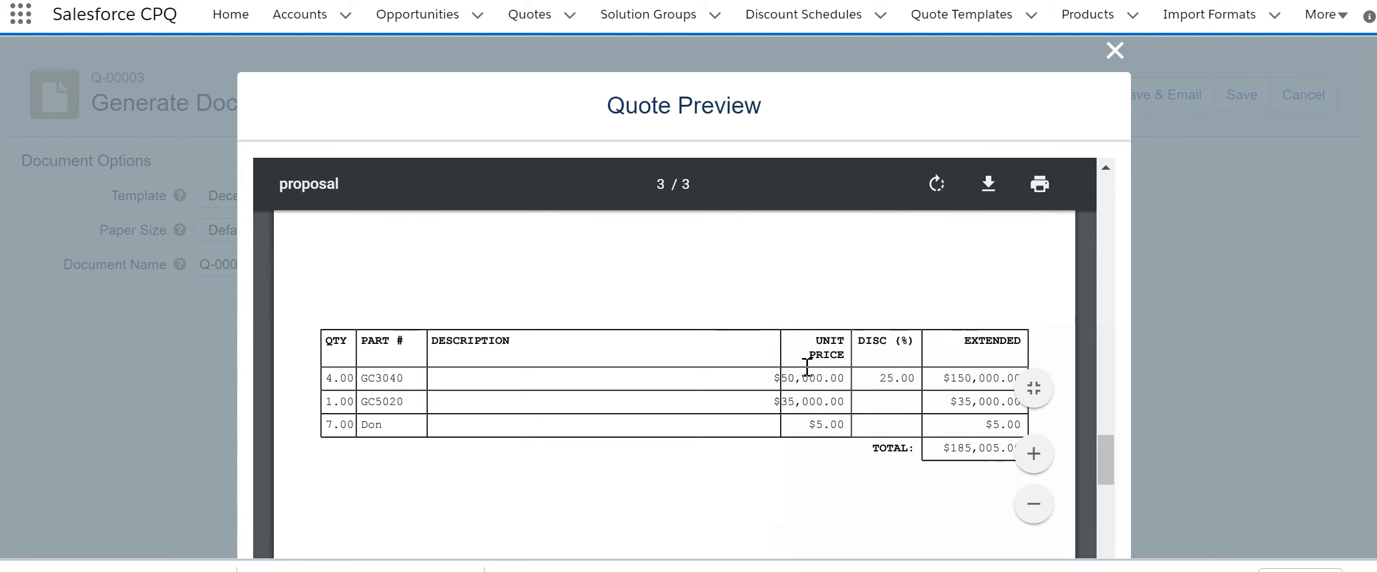
click(783, 380)
click(782, 353)
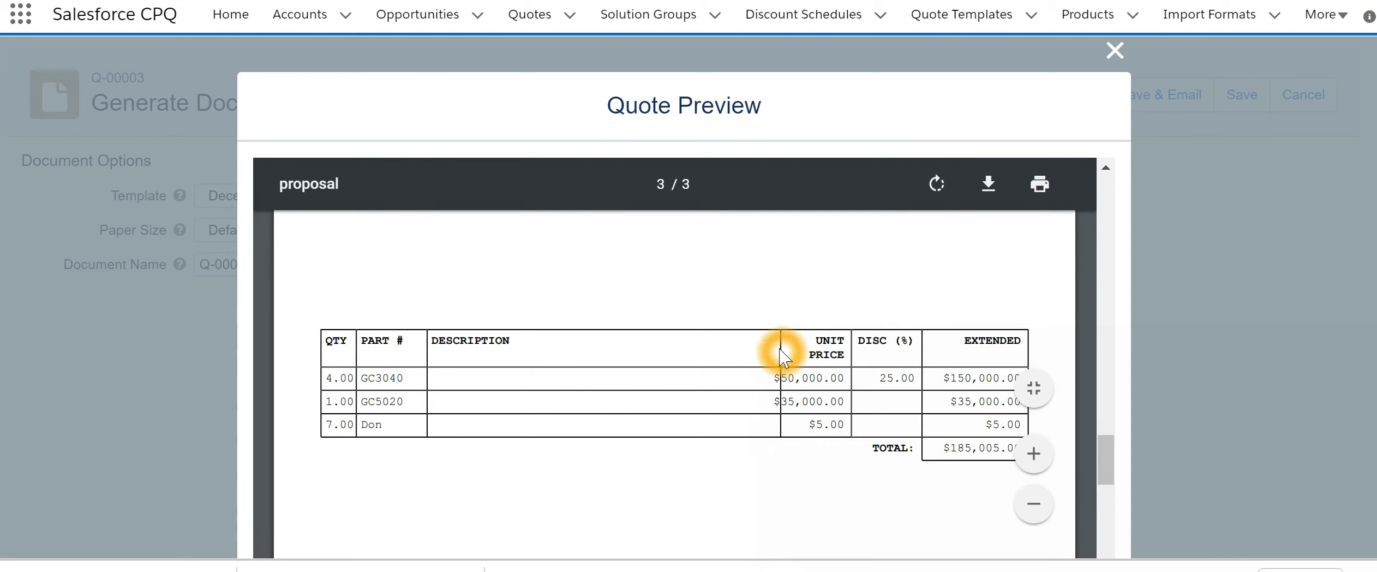
click(788, 378)
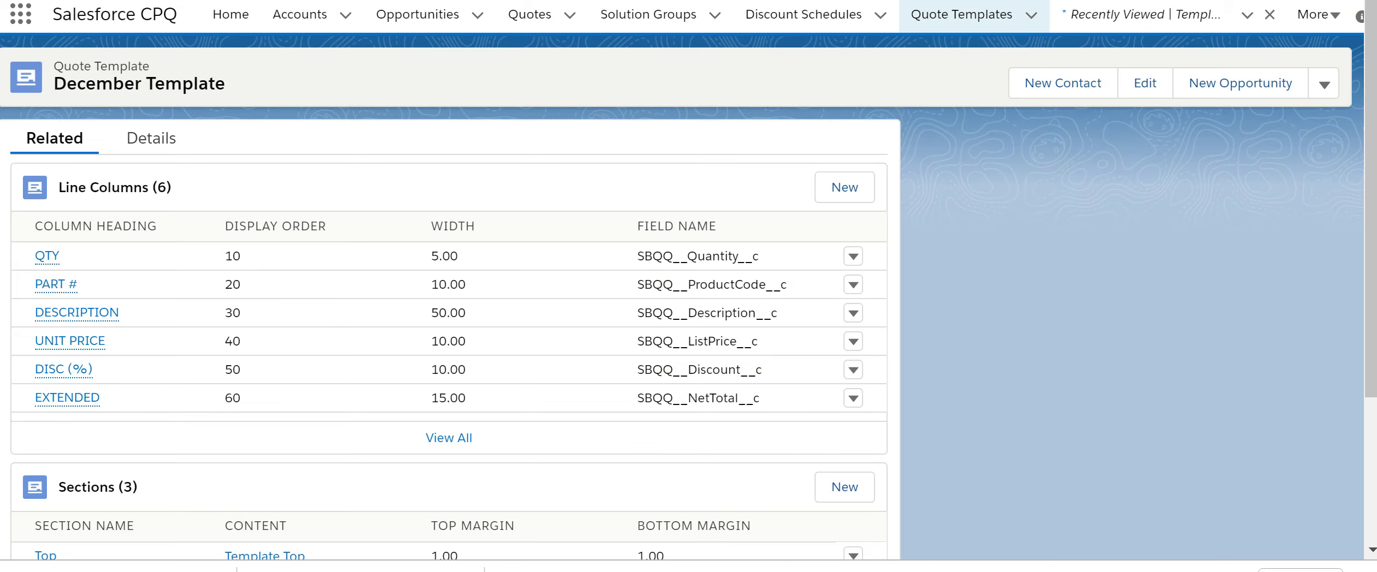
Step: Edit the December Template's UNIT PRICE line column, set its width to 20 and save it
click(255, 361)
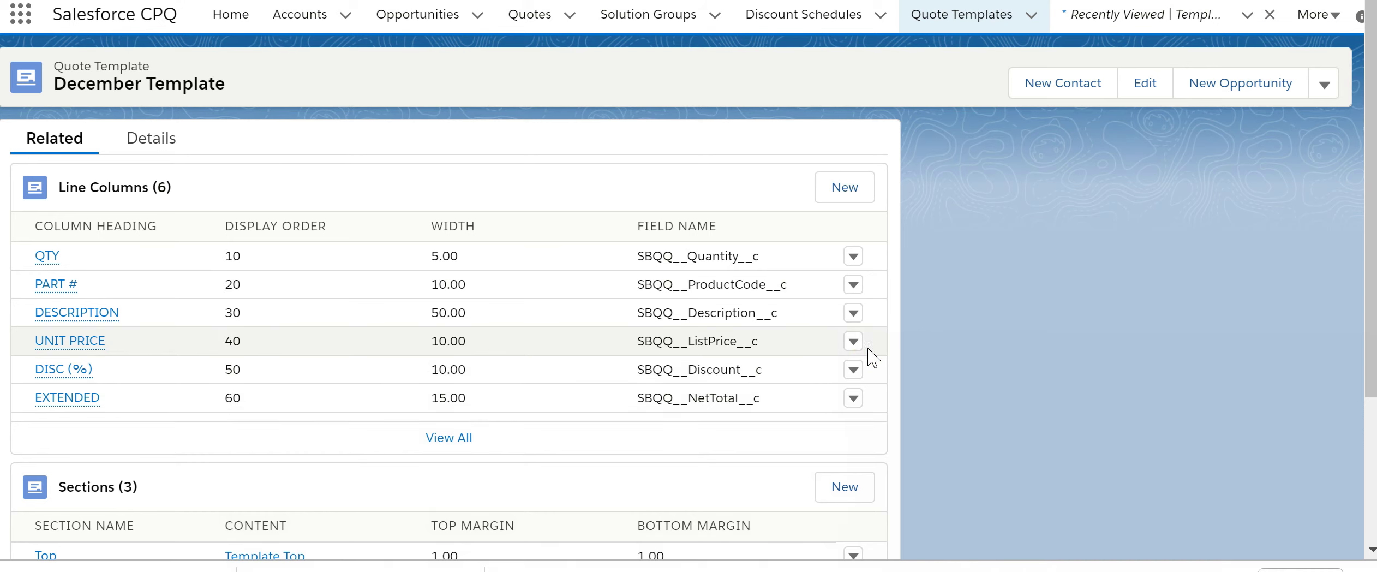
click(854, 343)
click(835, 359)
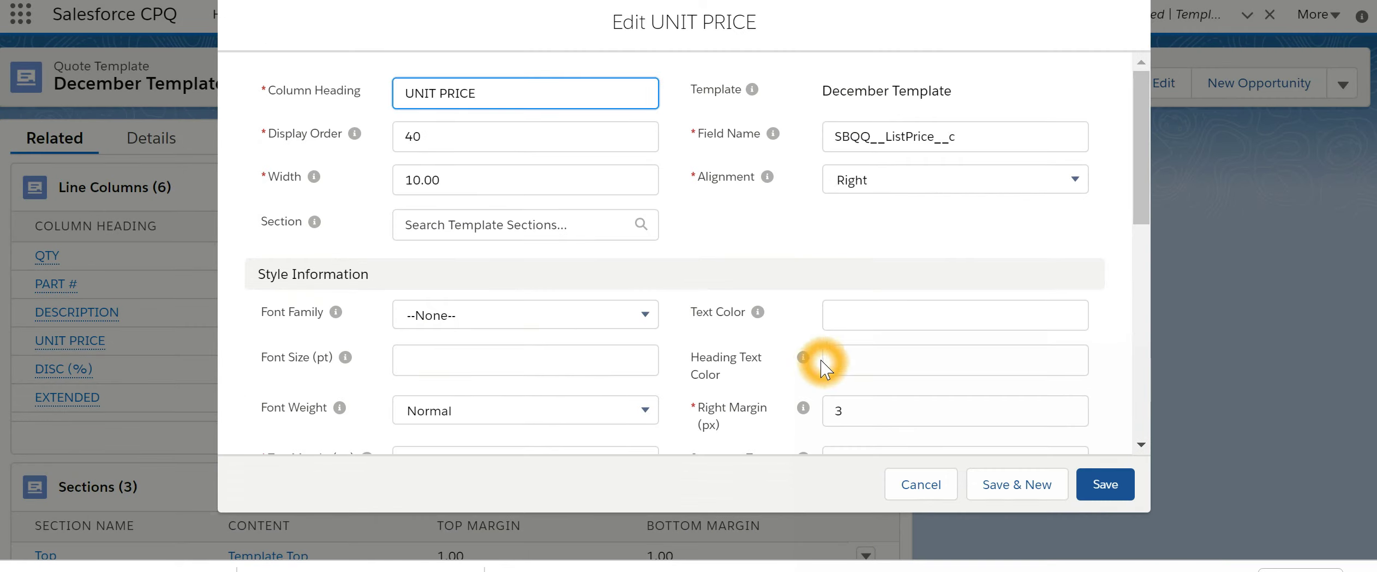
click(429, 188)
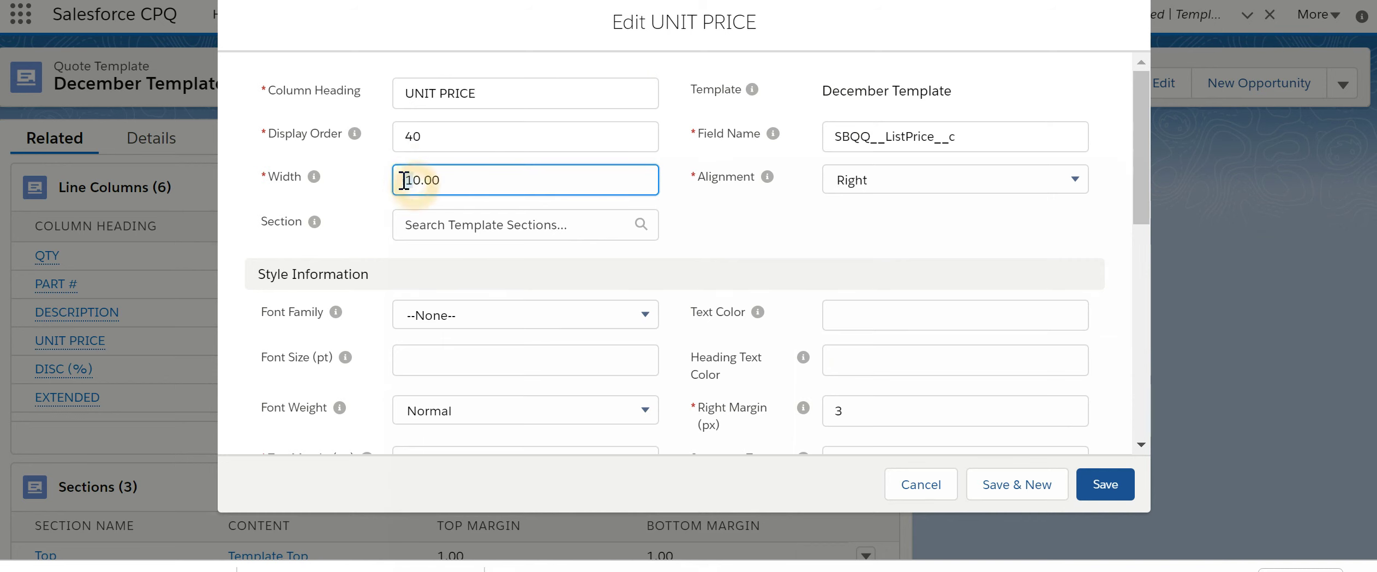
drag(403, 183, 442, 188)
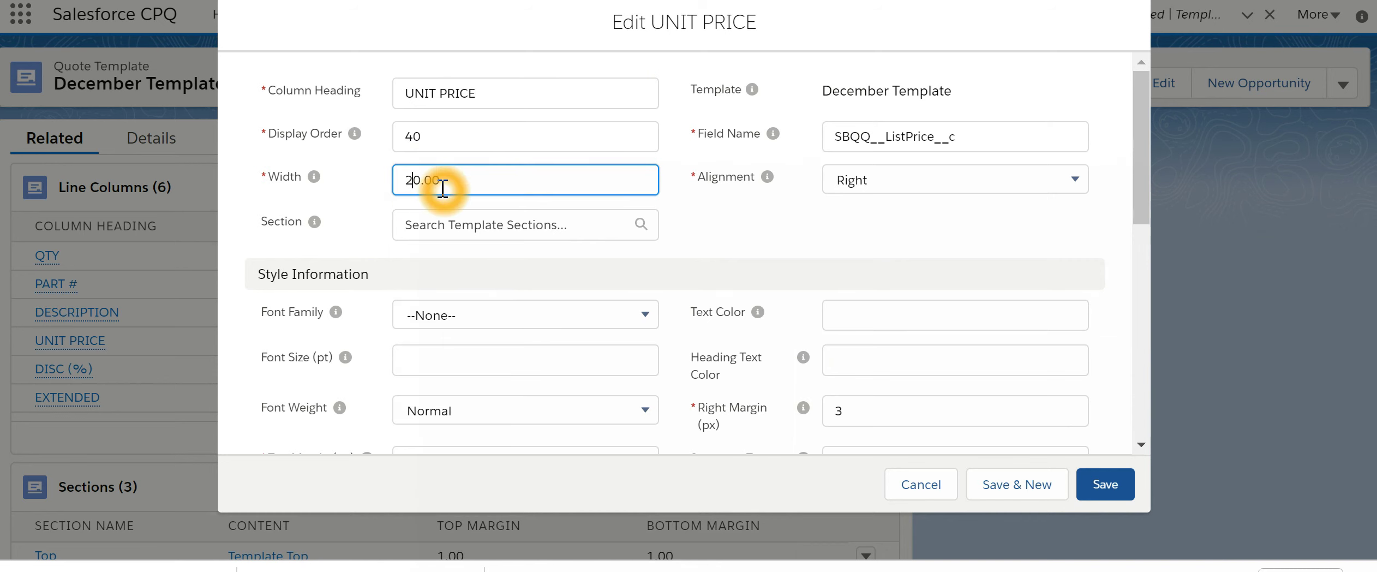
click(1113, 482)
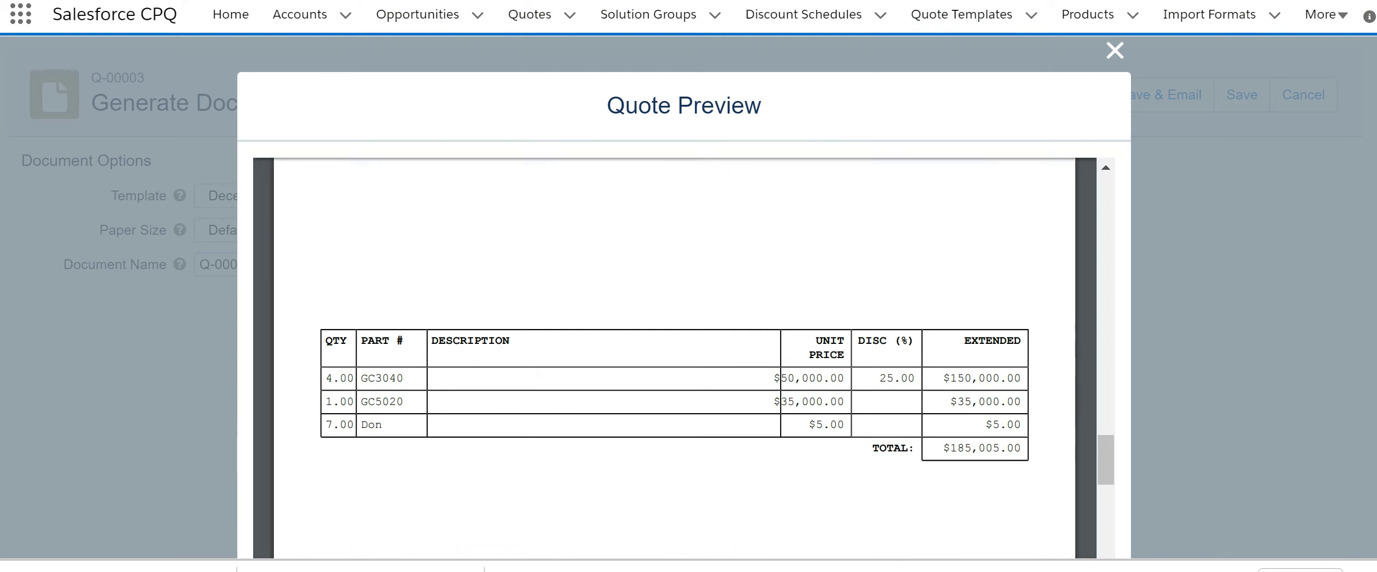
Step: Close the outdated quote preview and cancel the document generation to return to the quote record
mouse_move(1020, 306)
drag(997, 326, 1005, 421)
click(1115, 53)
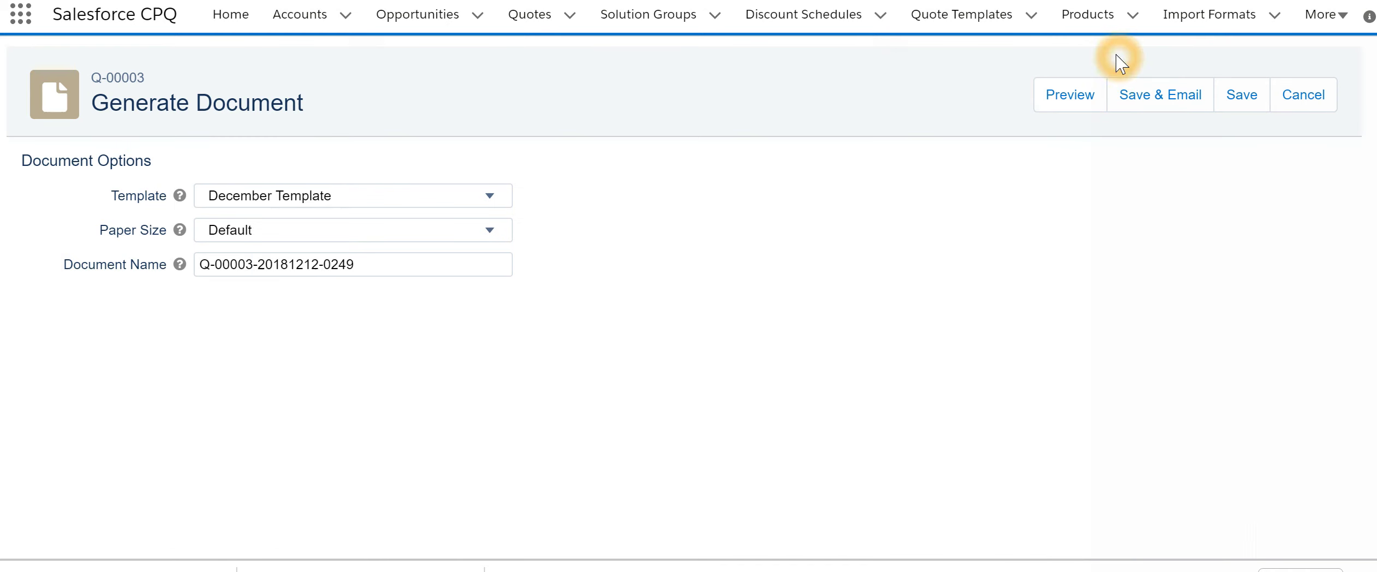
click(1309, 98)
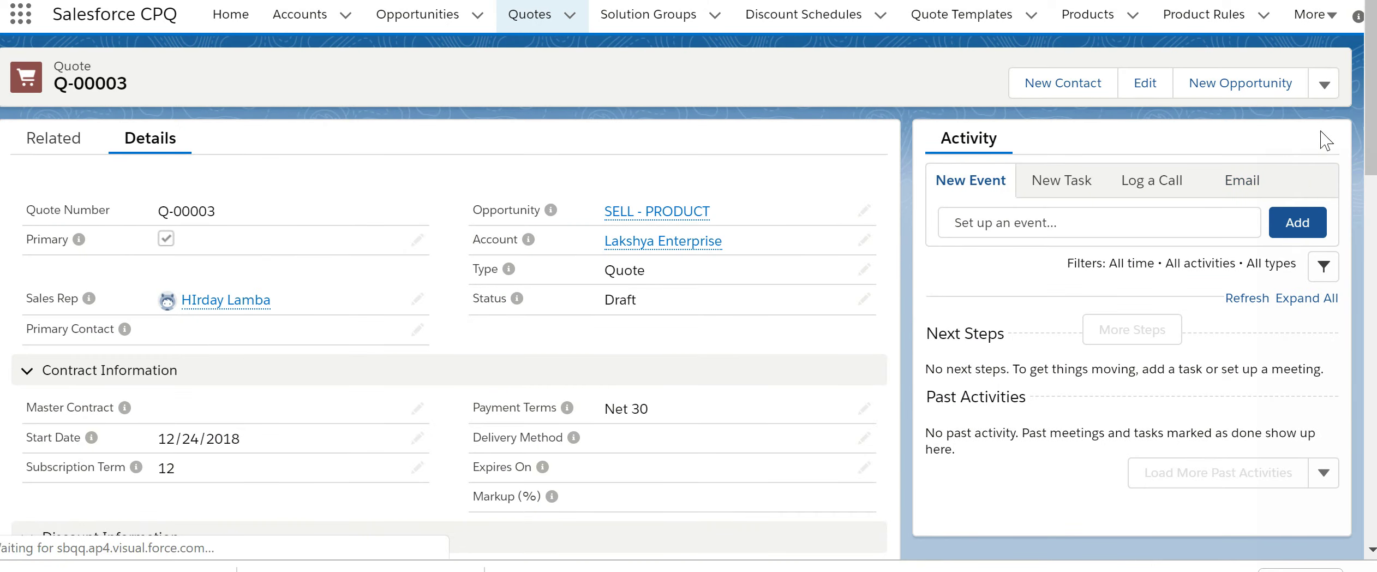
Step: Start generating a document for the quote again with the December Template and preview it
click(1324, 86)
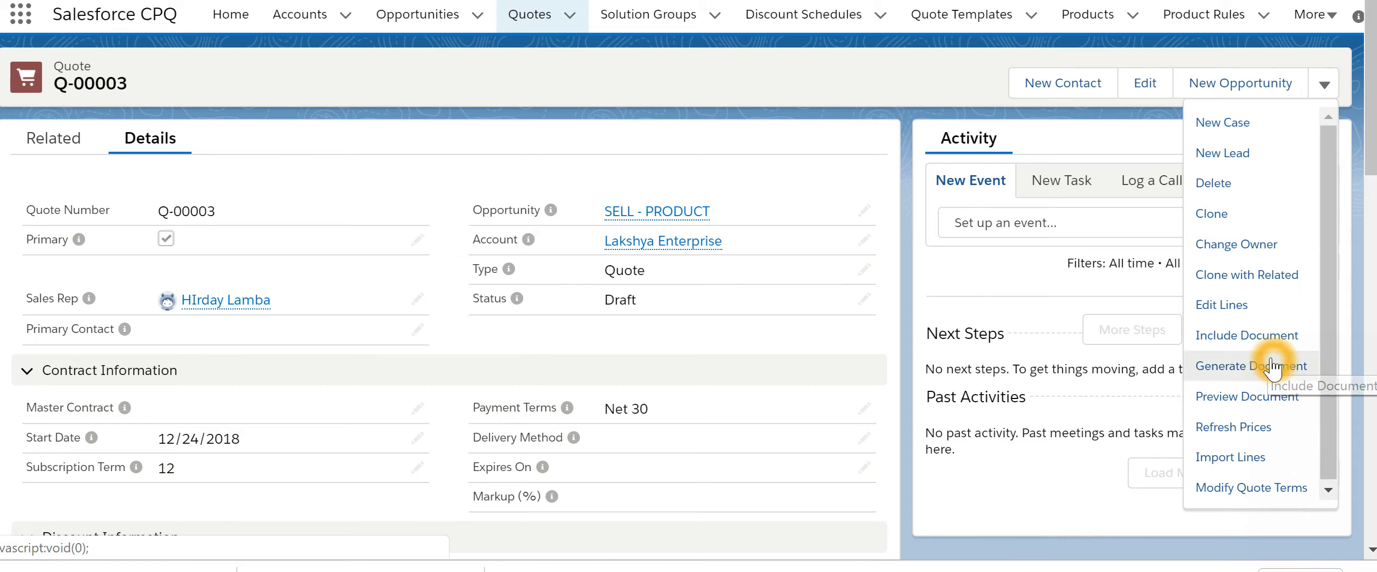
click(1272, 365)
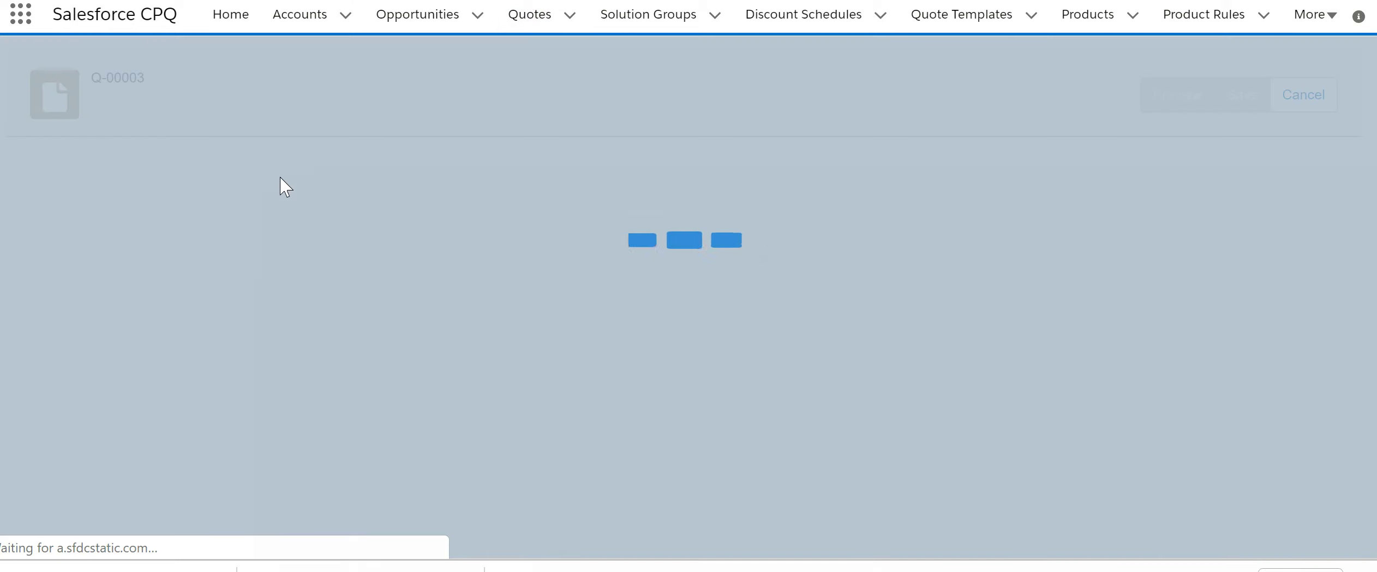
click(286, 179)
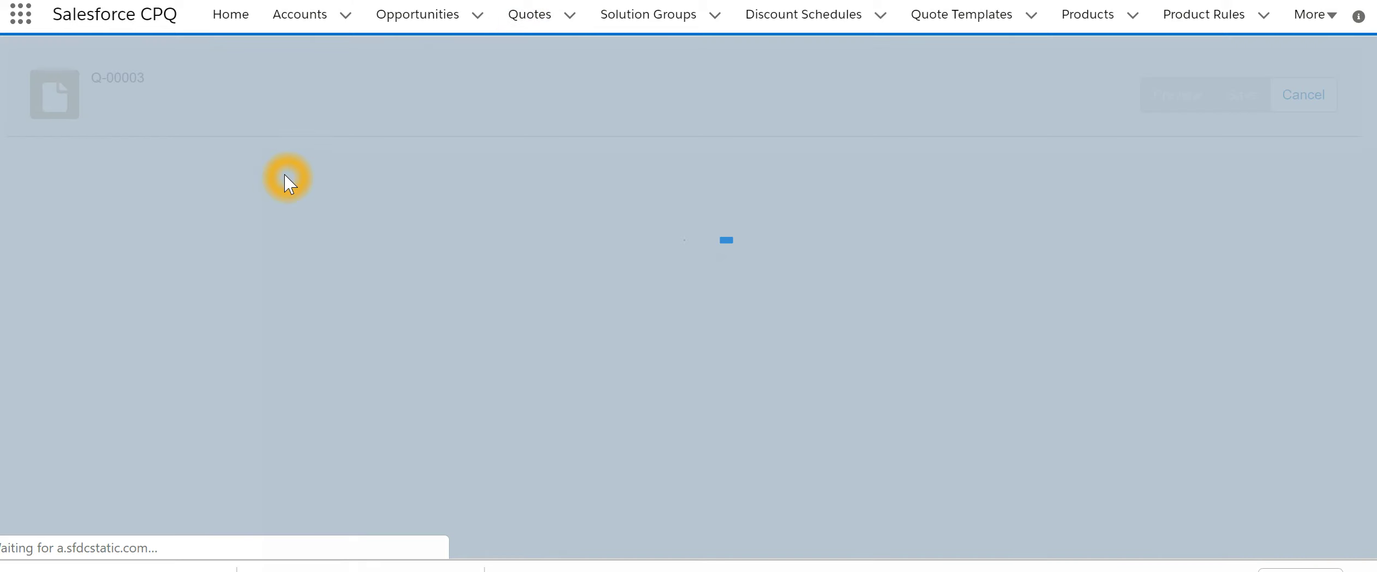
click(377, 202)
click(355, 262)
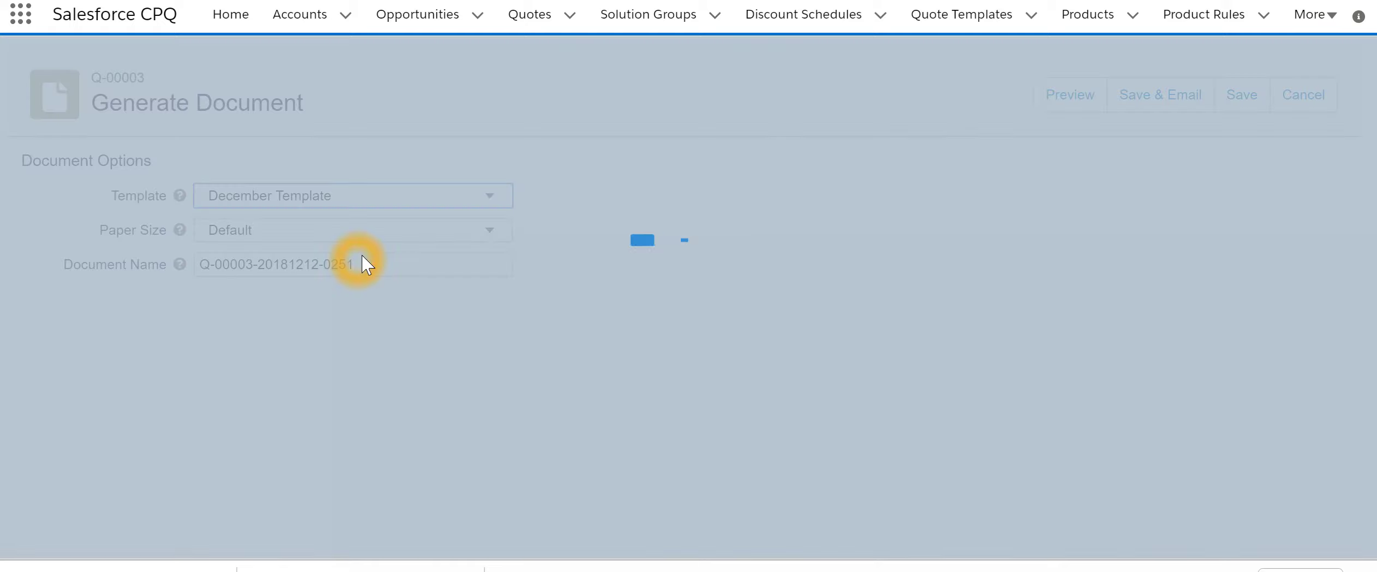
click(1060, 101)
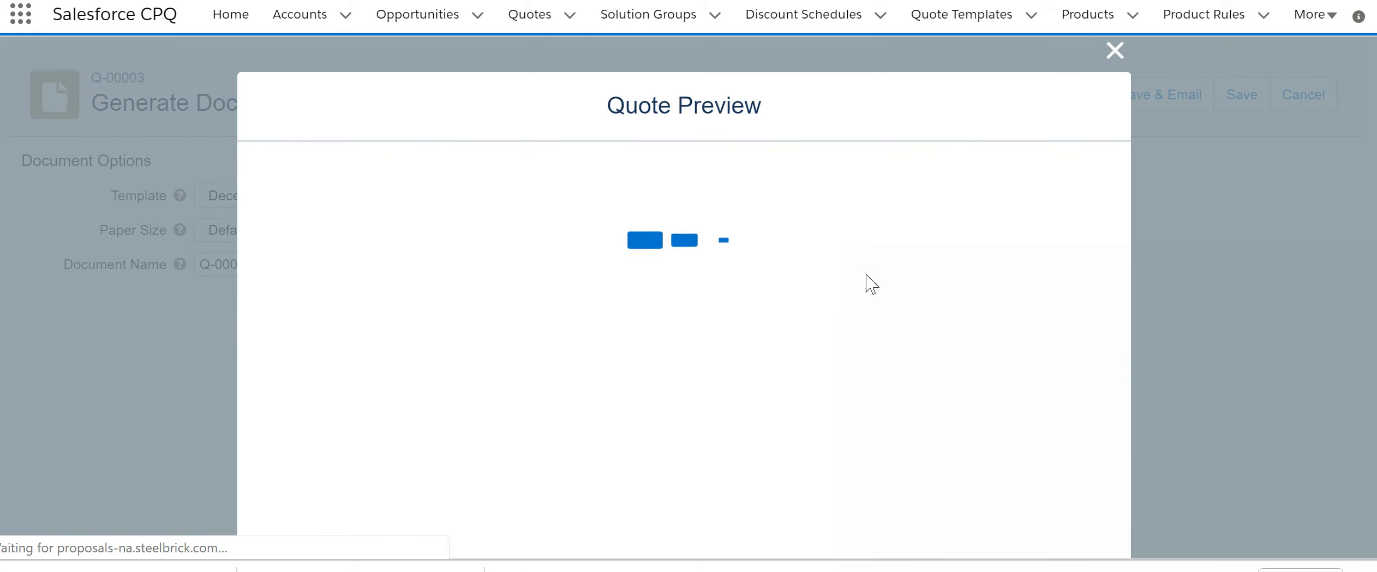
Step: Examine the product table on page 3 of the new preview, checking the Unit Price column's width
click(910, 292)
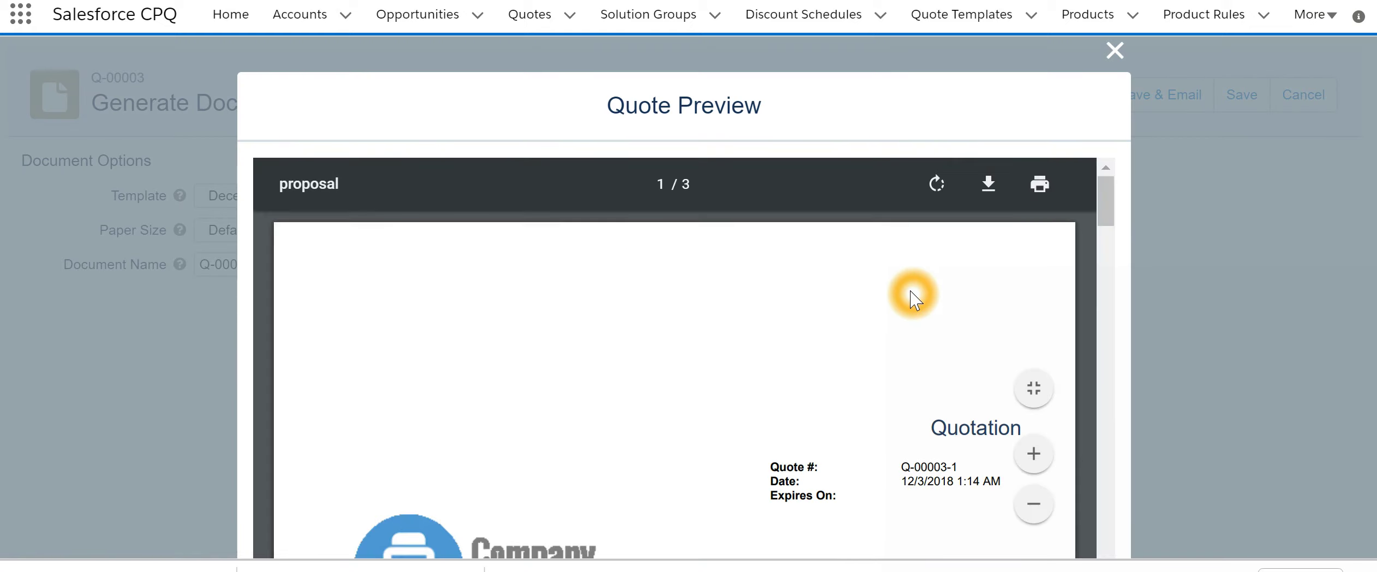
scroll(911, 295, down, 10)
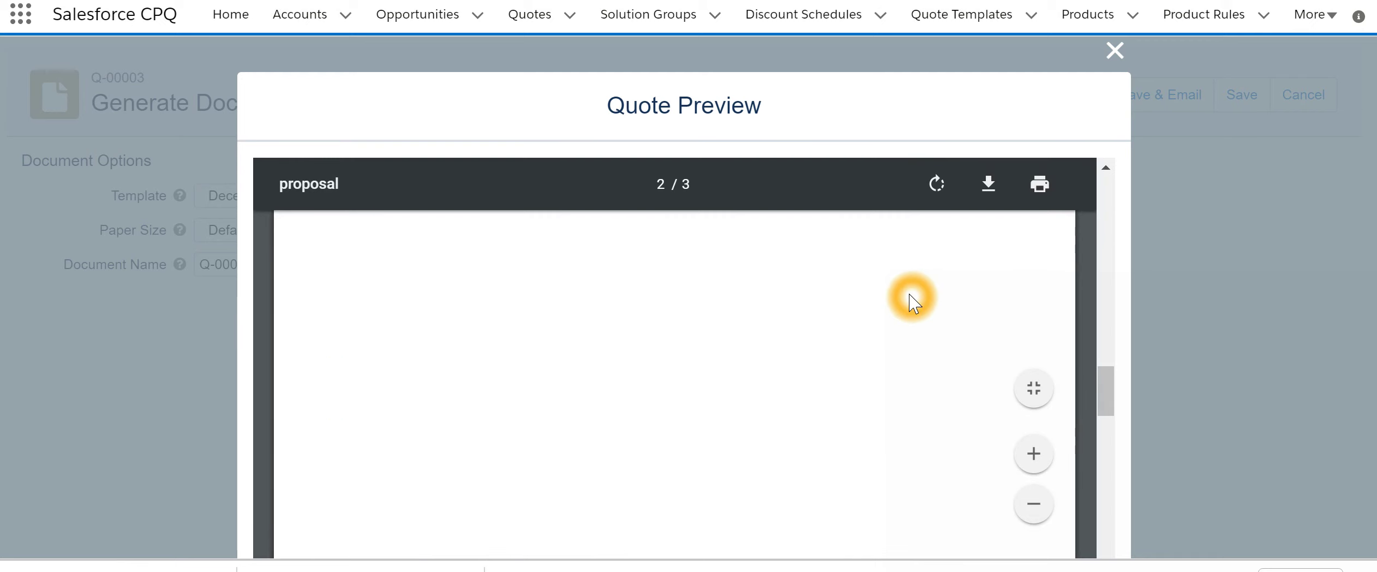
click(907, 292)
scroll(907, 295, down, 5)
click(836, 332)
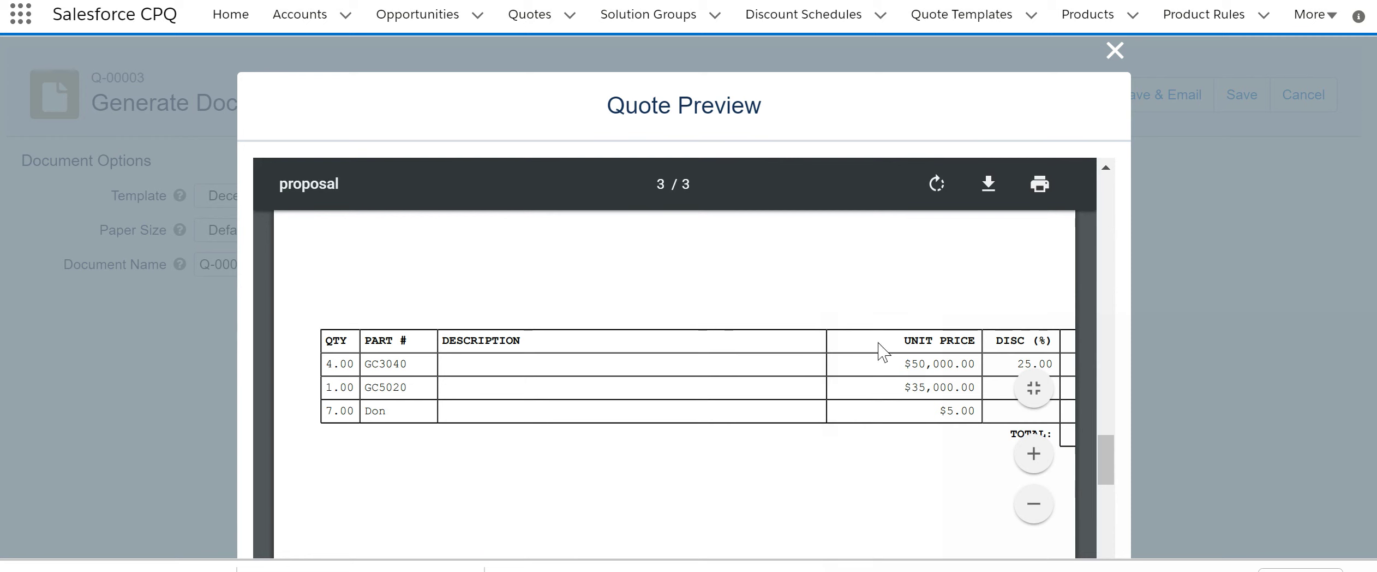
click(855, 344)
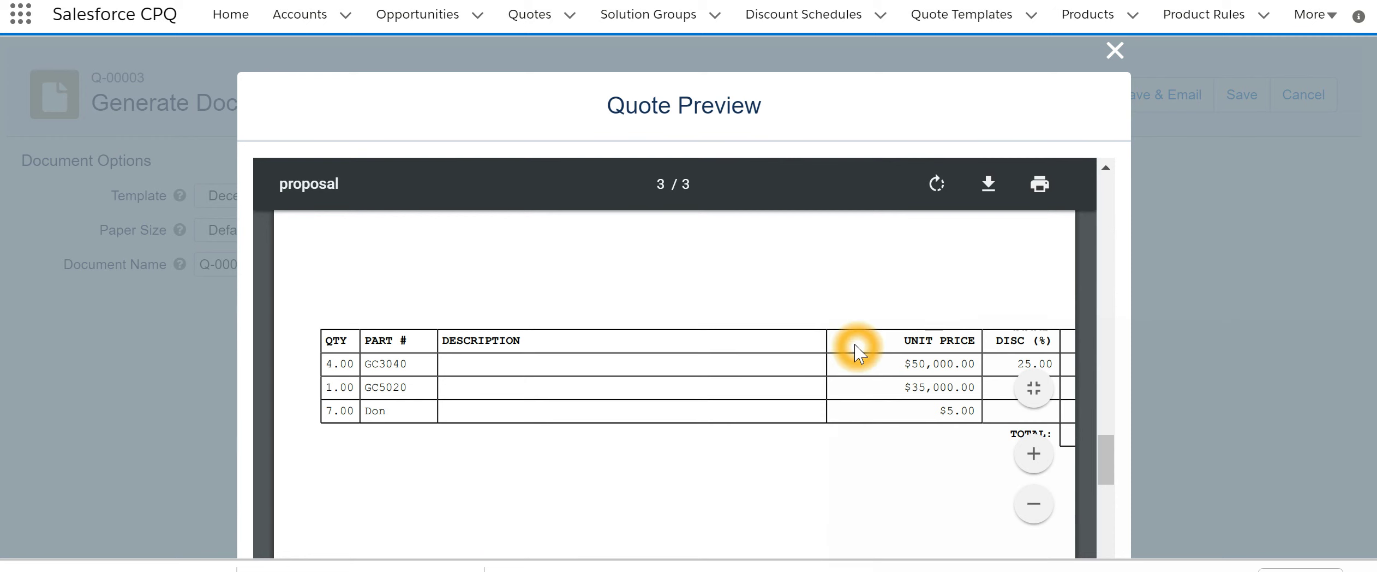
scroll(855, 349, up, 4)
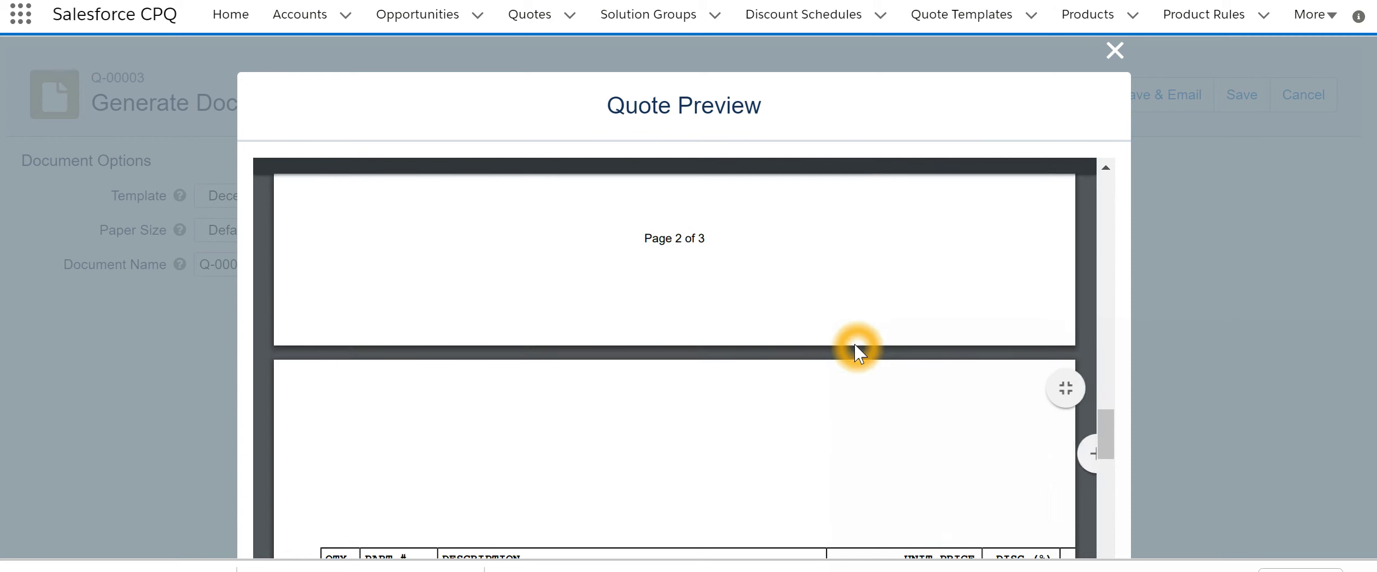
scroll(855, 349, up, 4)
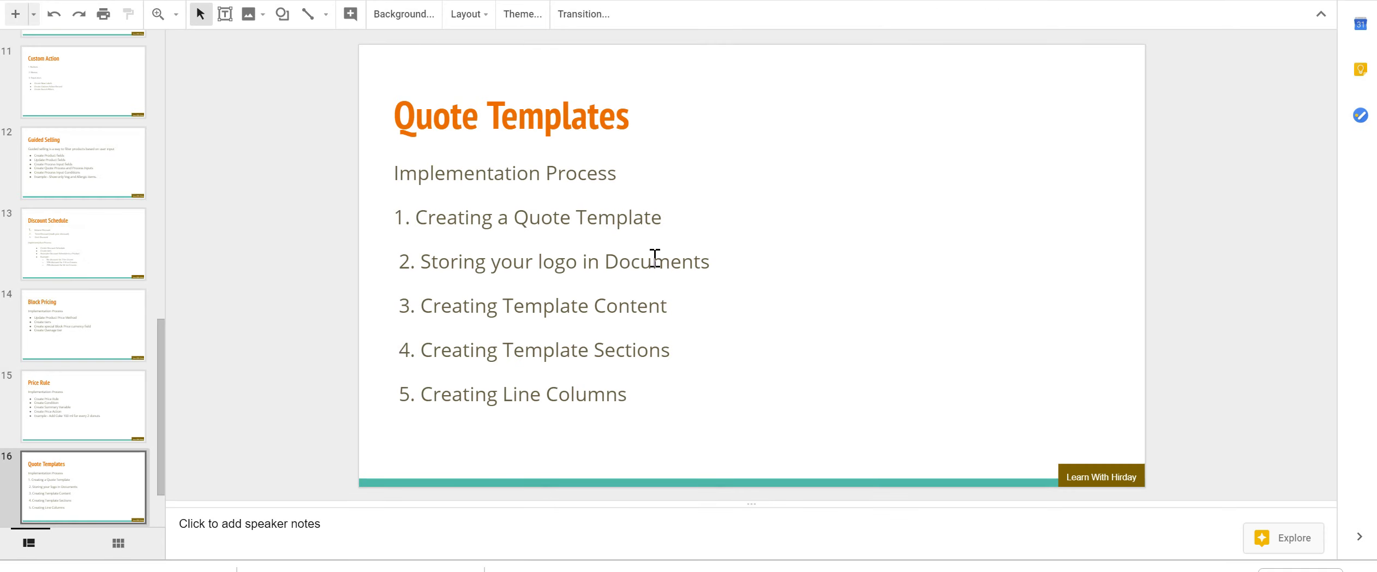
Step: Switch to the Google Slides presentation and review the five implementation steps on the Quote Templates slide
click(645, 259)
click(615, 234)
click(605, 284)
click(619, 274)
click(623, 270)
click(582, 329)
click(602, 328)
click(605, 315)
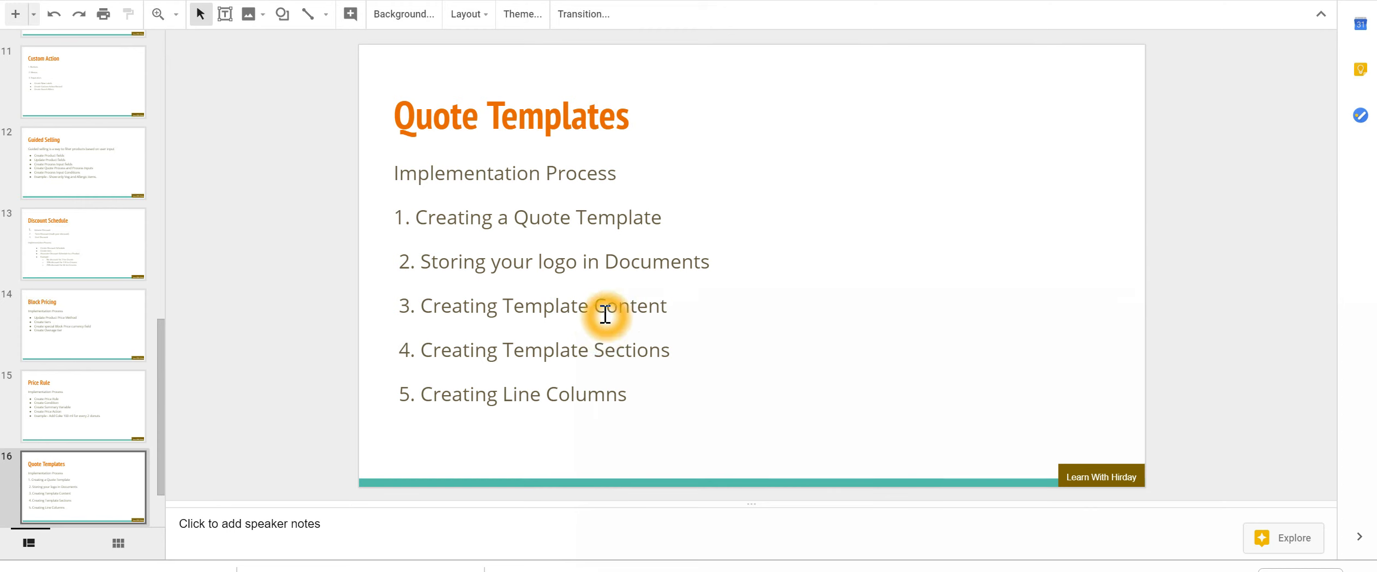
click(639, 353)
click(625, 393)
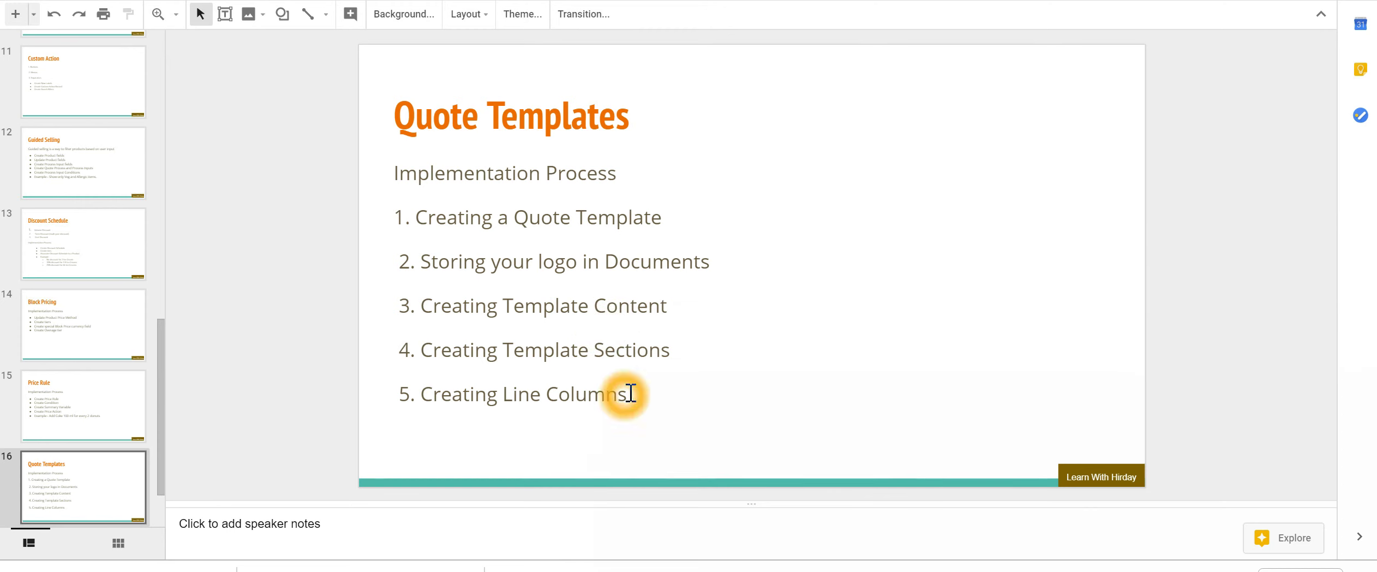
click(564, 398)
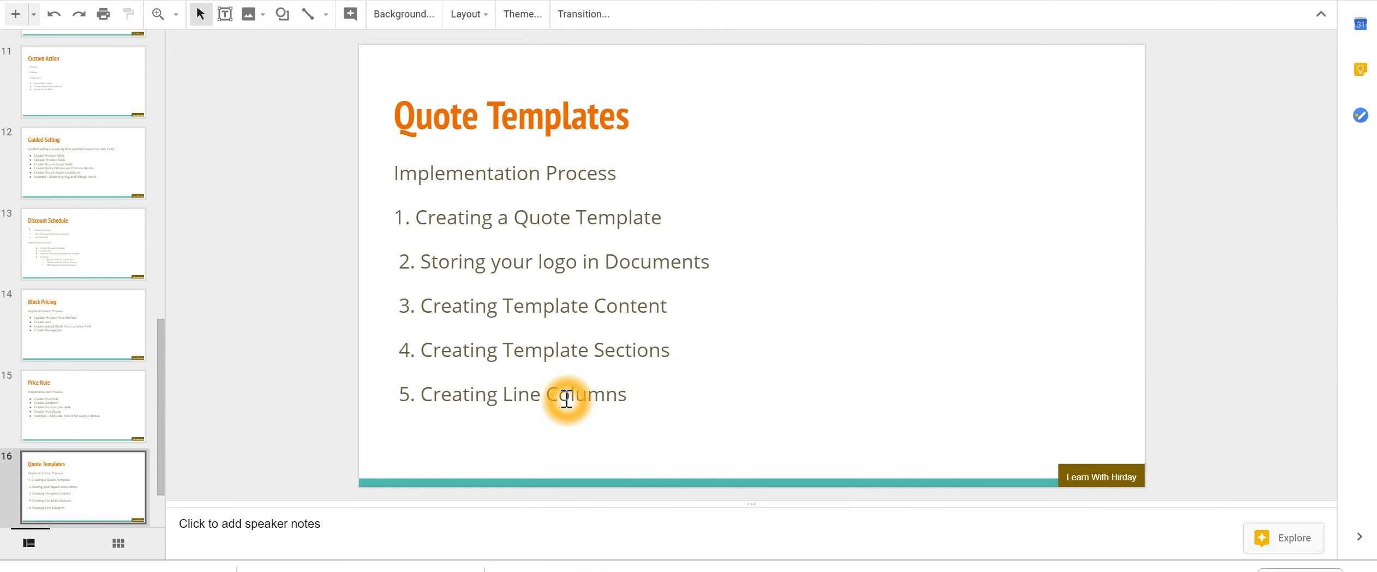